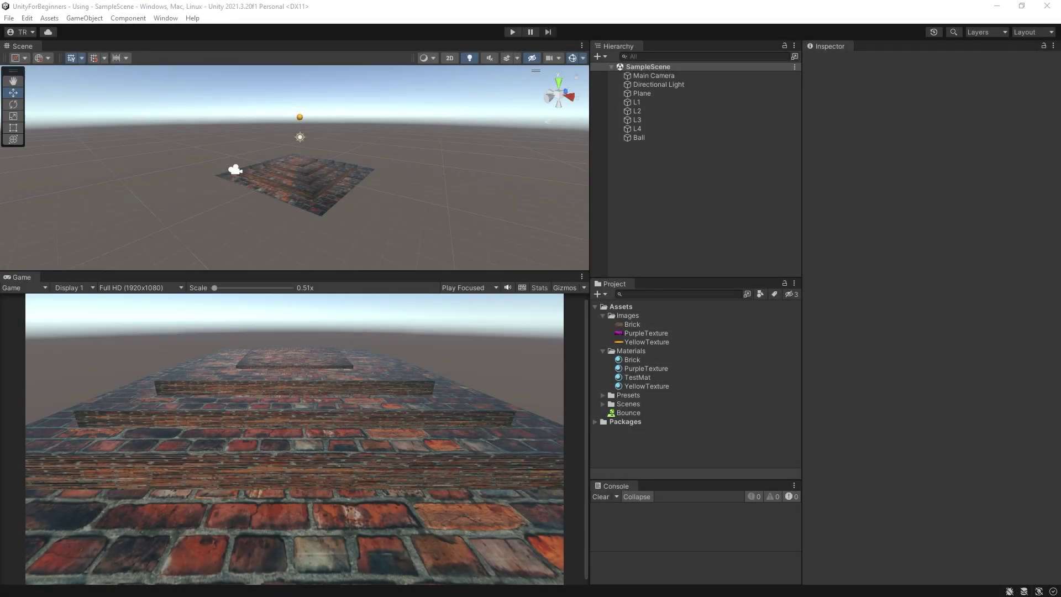
Delete the Plane through Ball objects from the scene Hierarchy.
click(635, 93)
shift+click(642, 137)
key(Delete)
Delete the Images, Materials and Bounce assets from the Project panel.
click(629, 316)
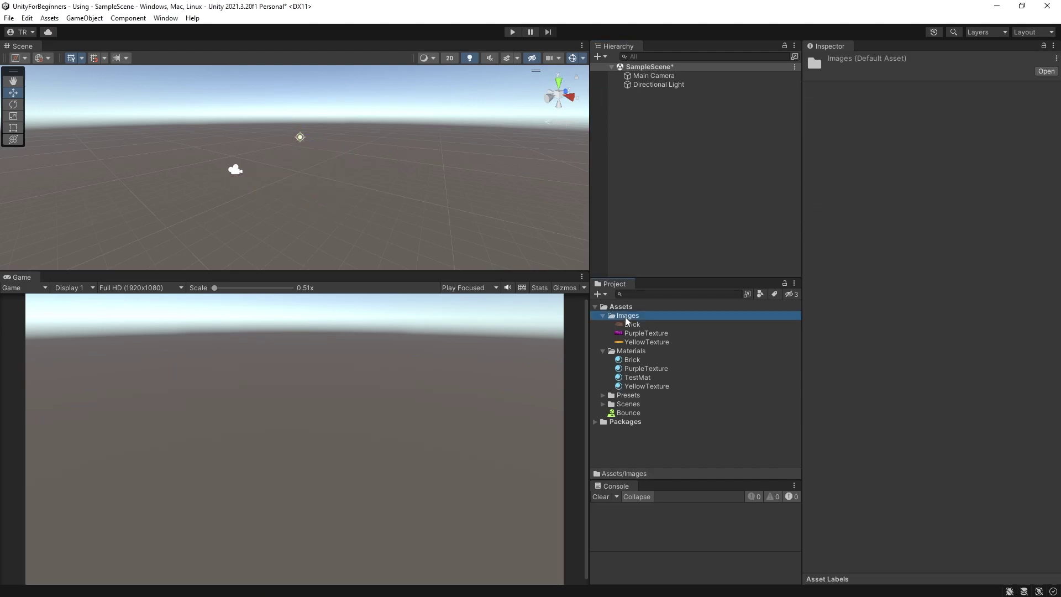
key(Delete)
key(Return)
click(630, 315)
key(Delete)
key(Return)
click(618, 334)
key(Delete)
click(563, 325)
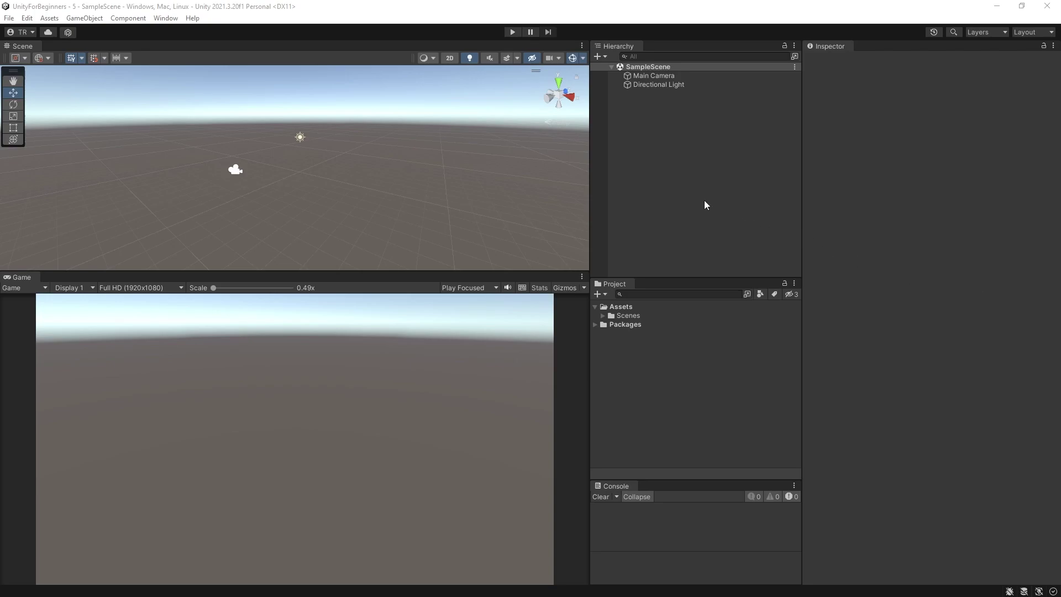
Add a 3D plane to the scene and name it Ground.
right_click(635, 181)
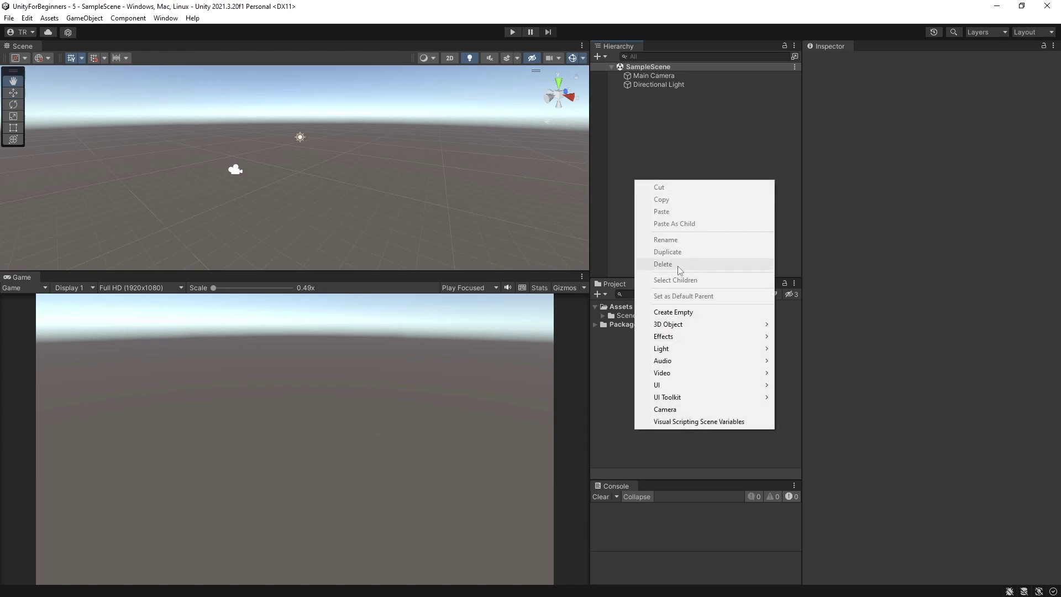
mouse_move(685, 327)
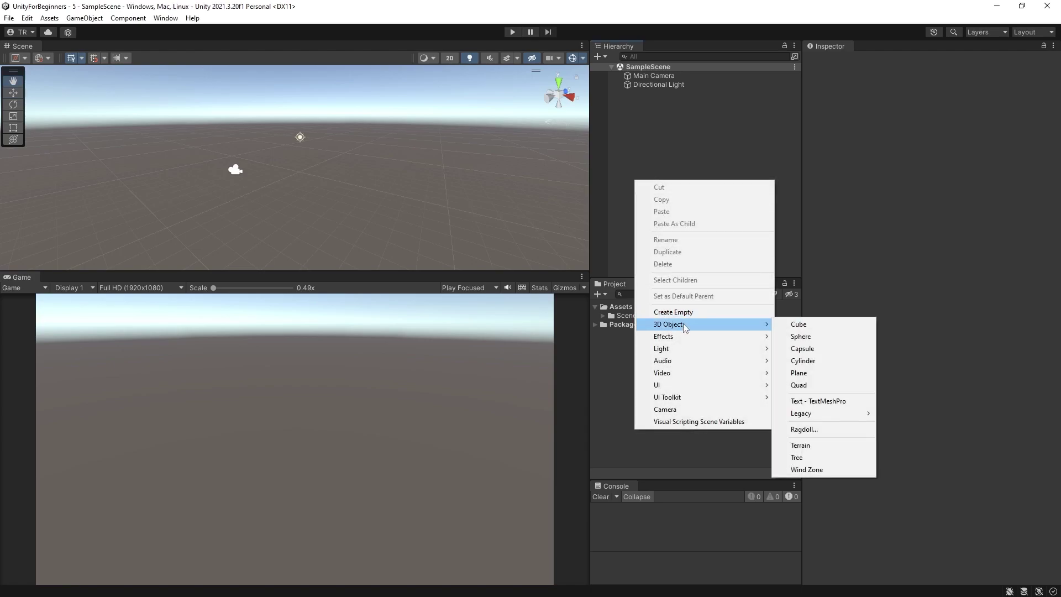
click(799, 373)
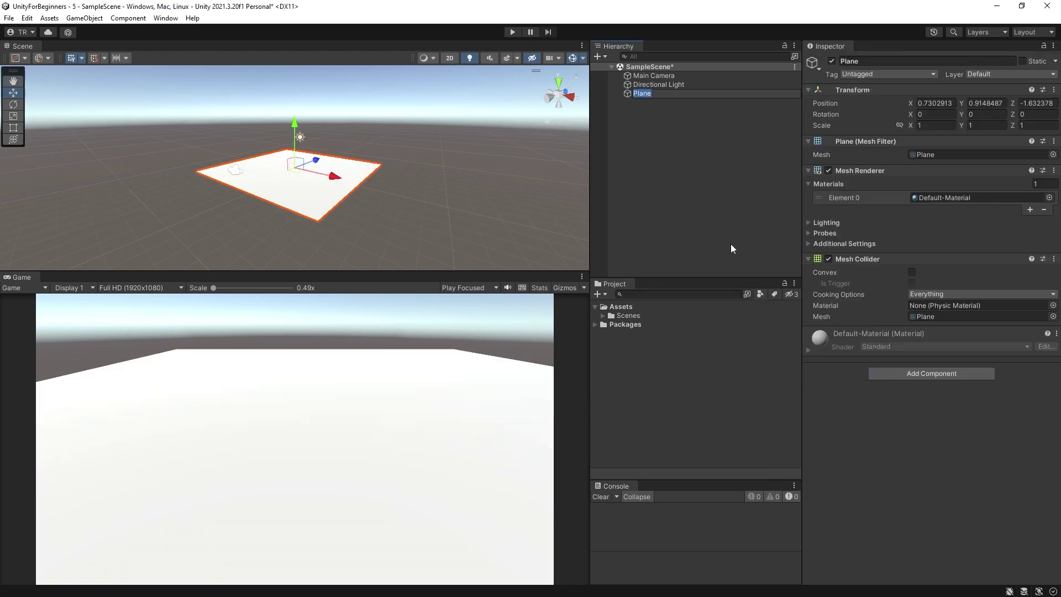
text(Ground)
click(678, 125)
Reset Ground's Transform so it sits at position 0, 0, 0.
click(643, 93)
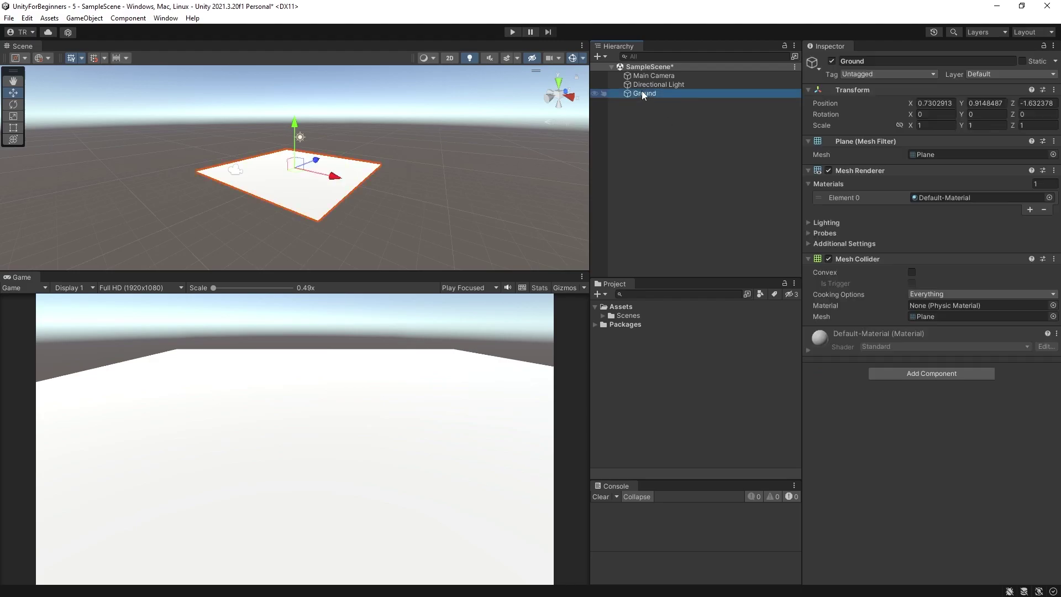
click(1054, 91)
click(970, 100)
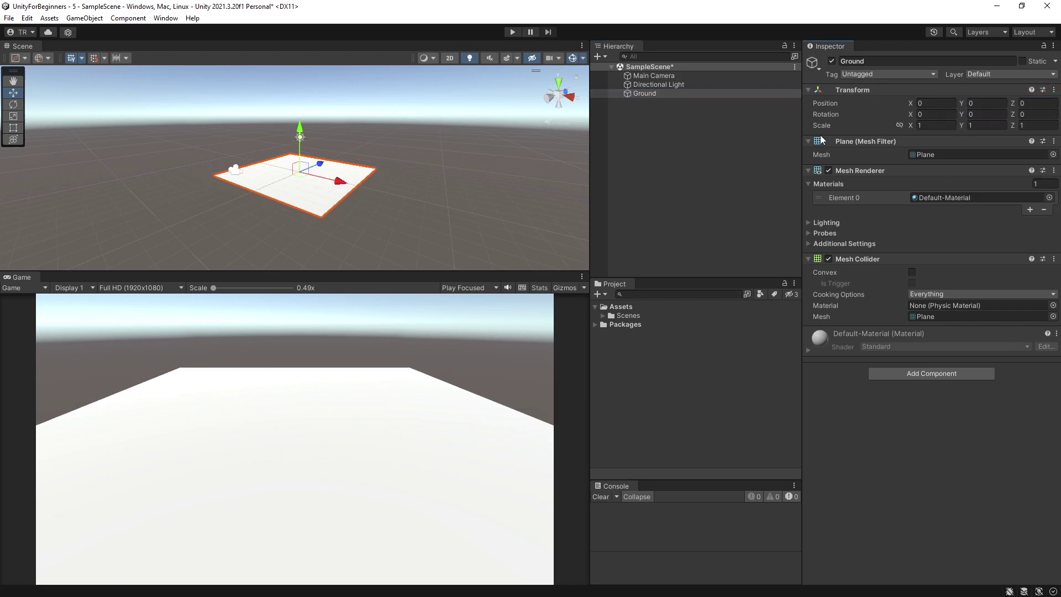
drag(325, 273, 325, 334)
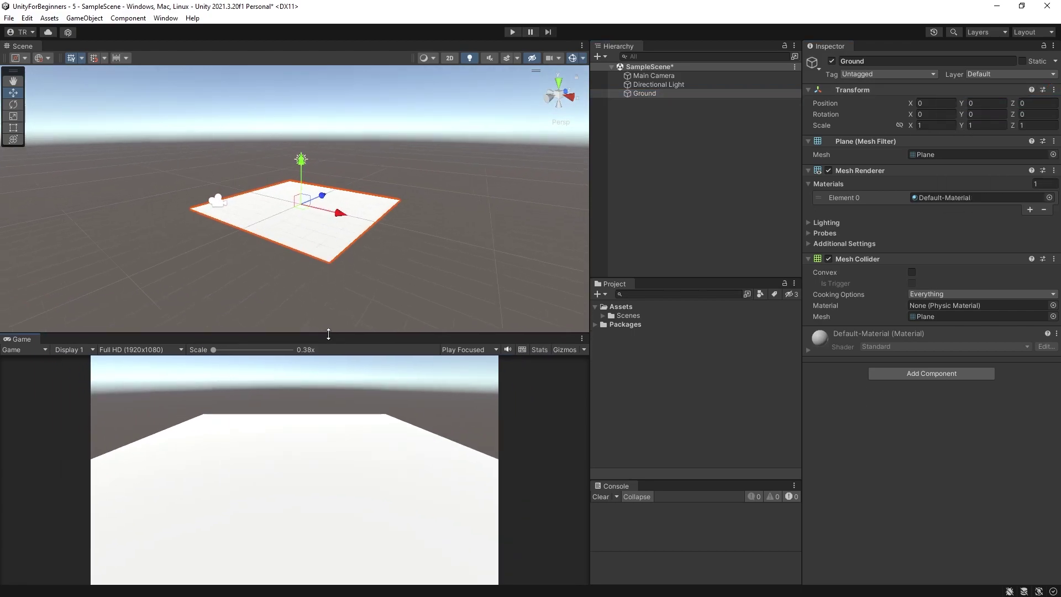
scroll(360, 253, up, 3)
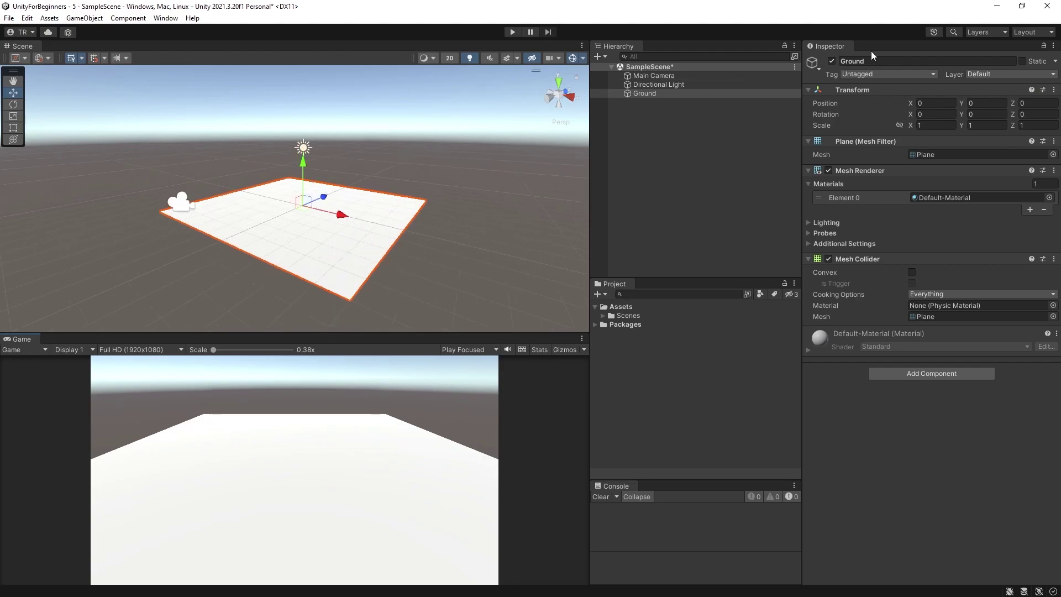
Import BrightGreenBurlap.jpg into the project and apply it to Ground.
click(1021, 6)
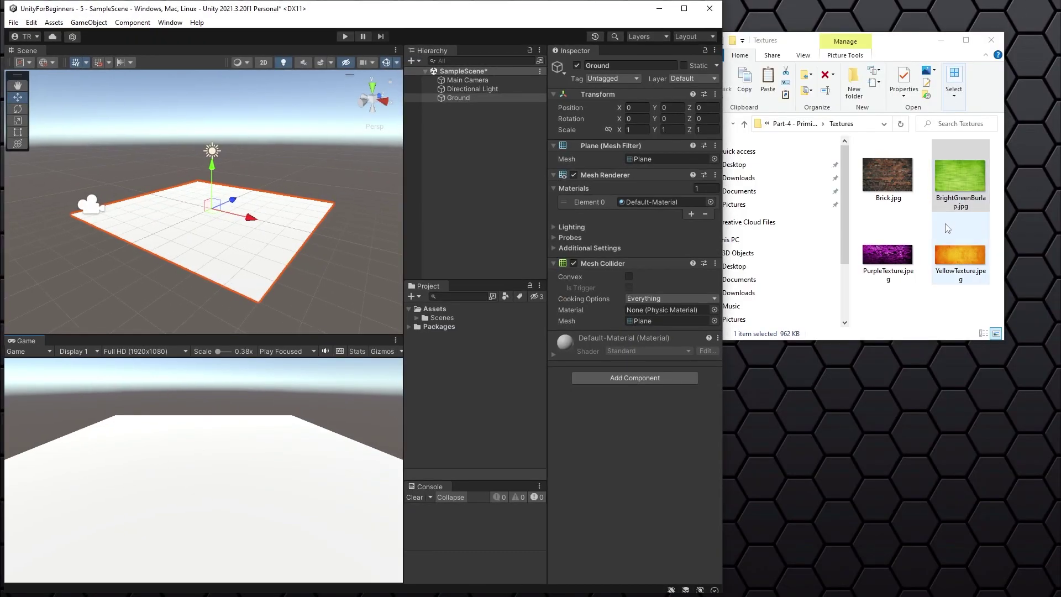
drag(961, 180, 478, 408)
click(684, 8)
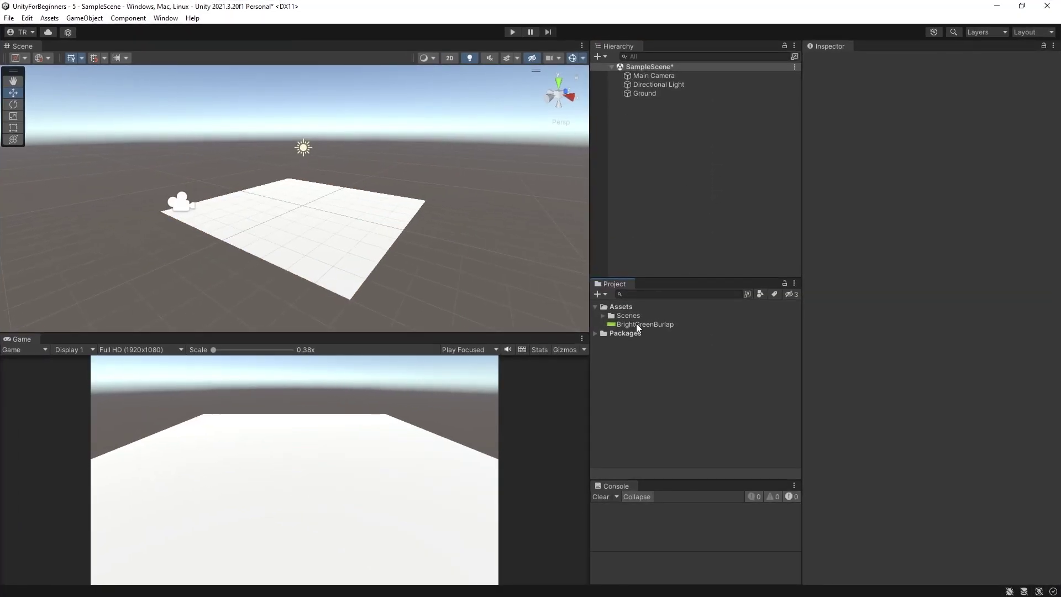
drag(635, 325, 344, 247)
Create an Images folder in Assets and move BrightGreenBurlap into it.
right_click(639, 383)
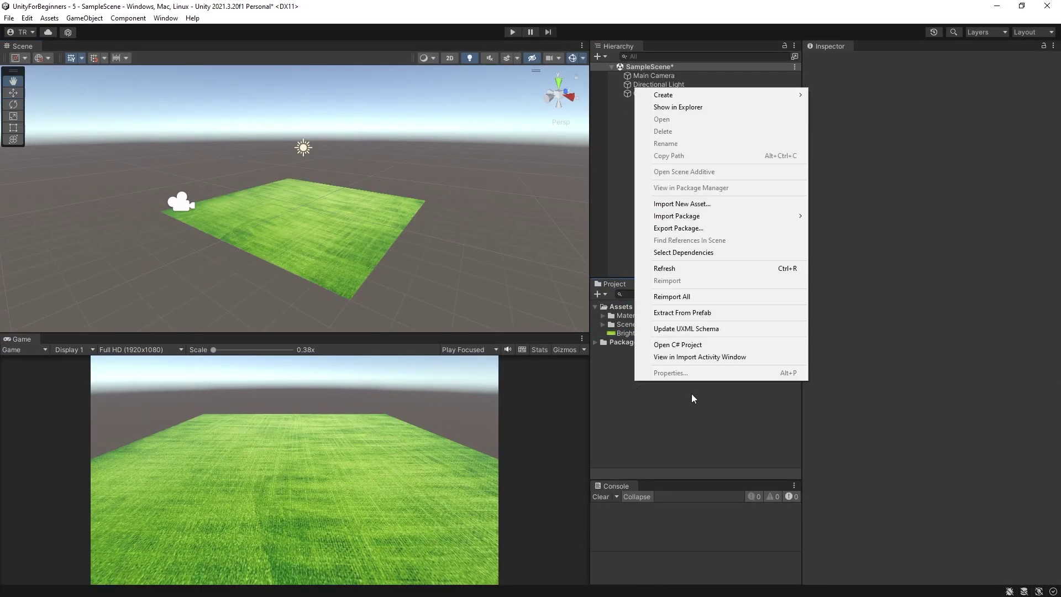
mouse_move(674, 95)
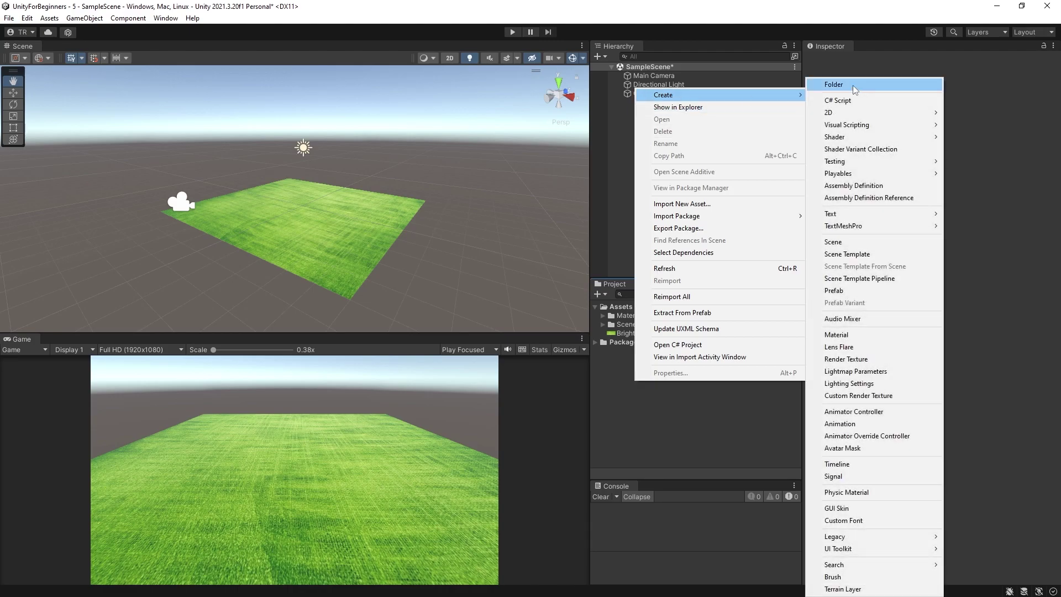
click(853, 85)
text(Ima)
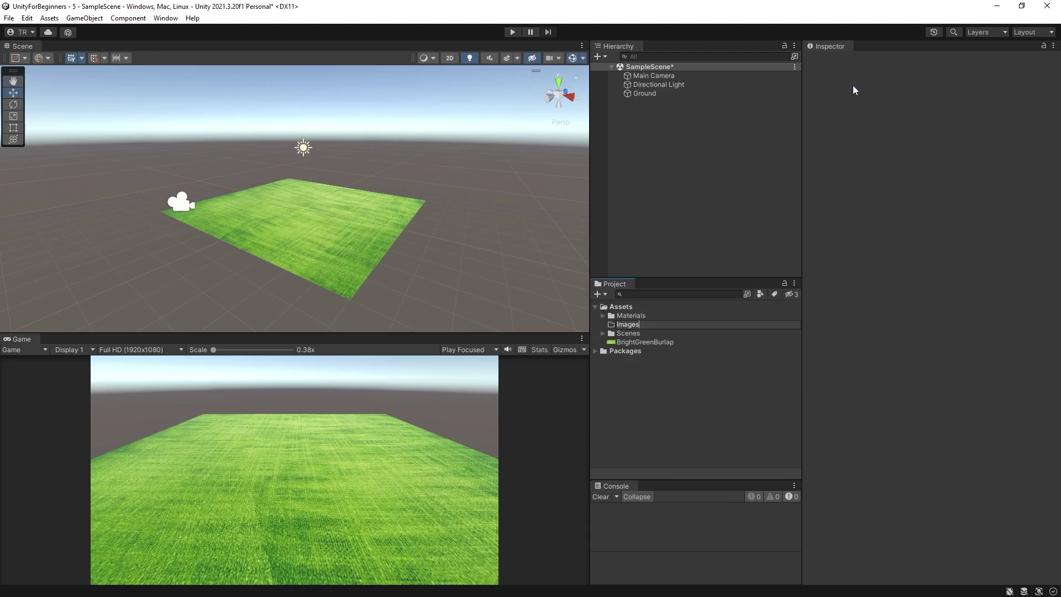
text(ges)
key(Return)
drag(630, 342, 630, 316)
Create a Prefabs folder in Assets.
right_click(619, 374)
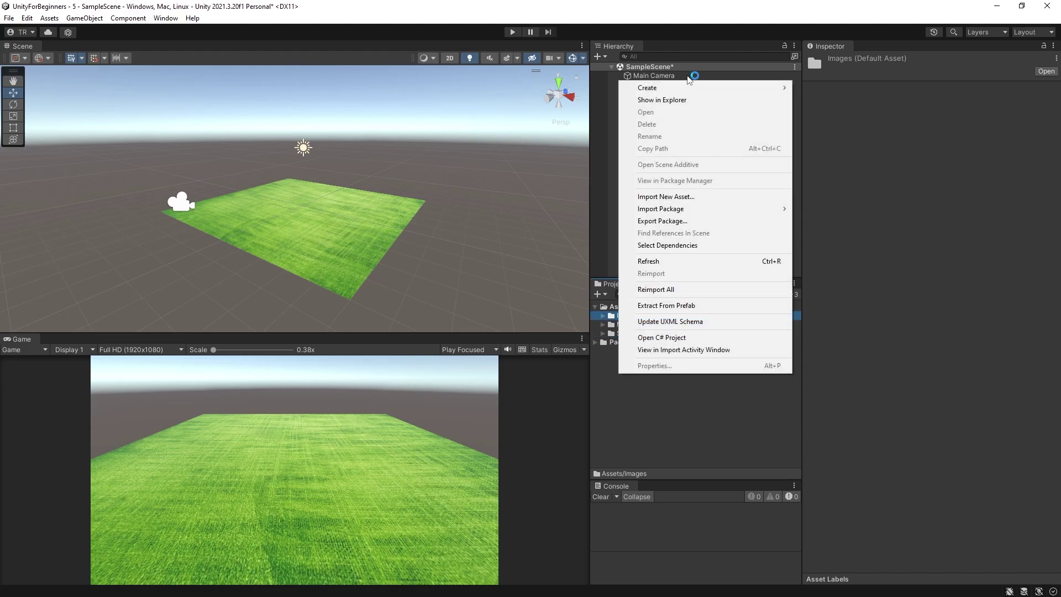
mouse_move(665, 93)
click(839, 86)
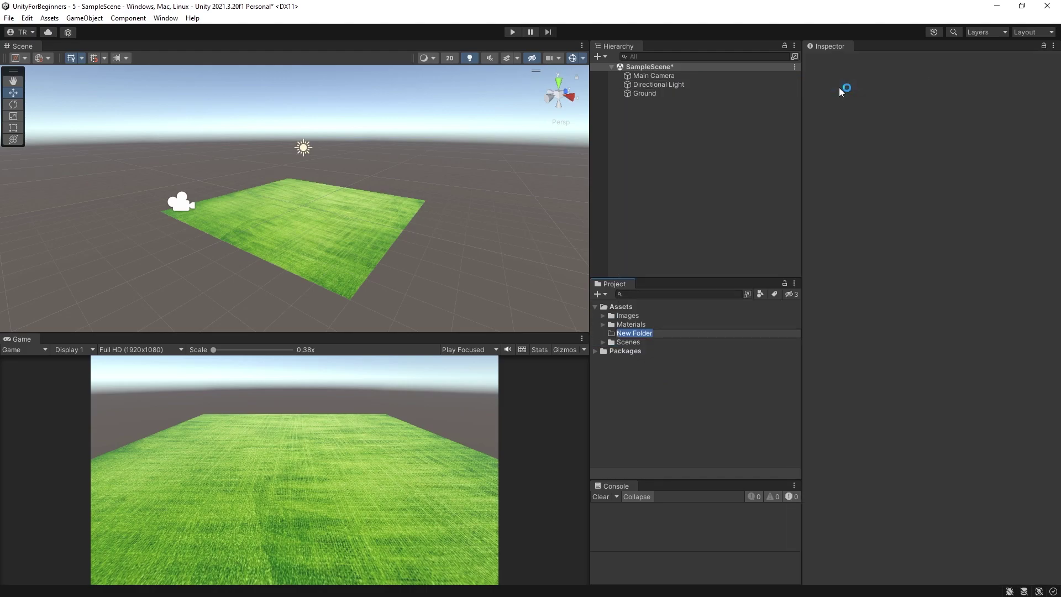
text(Prefabs)
key(Return)
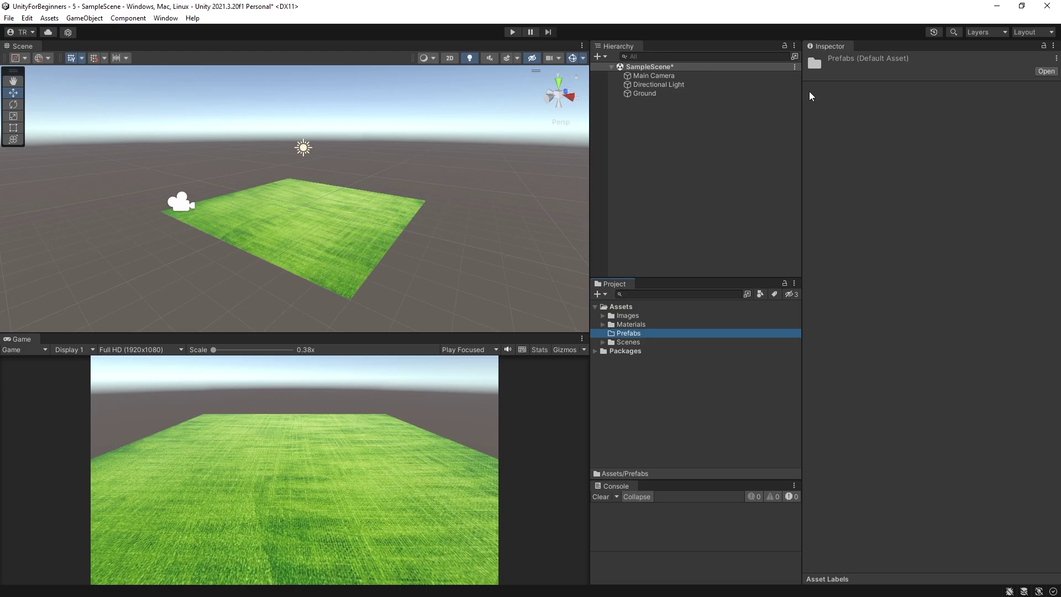
Add a 3D cube to the scene and name it Lolly.
right_click(648, 145)
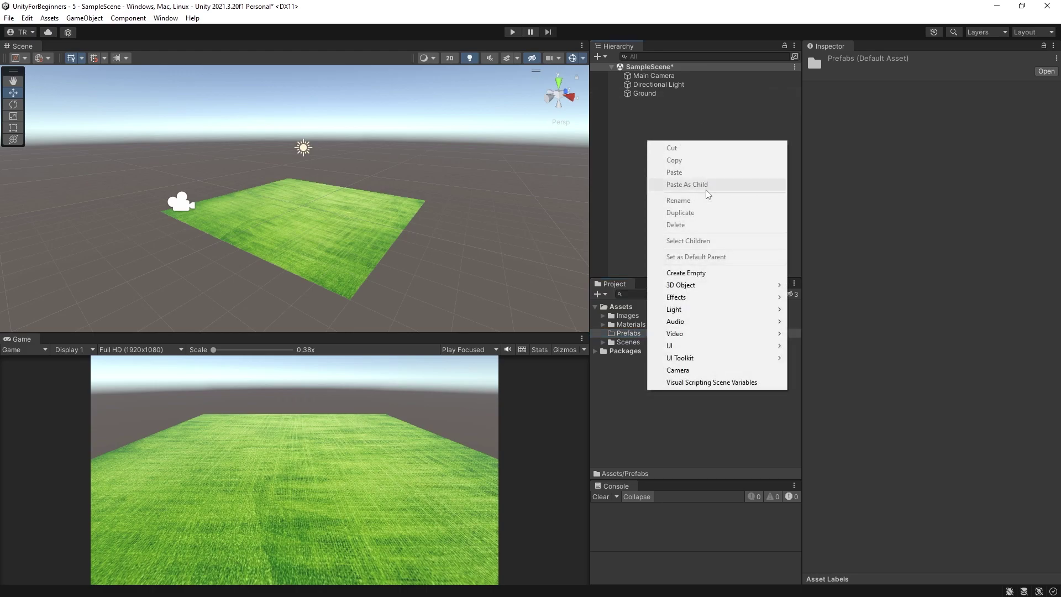
mouse_move(695, 288)
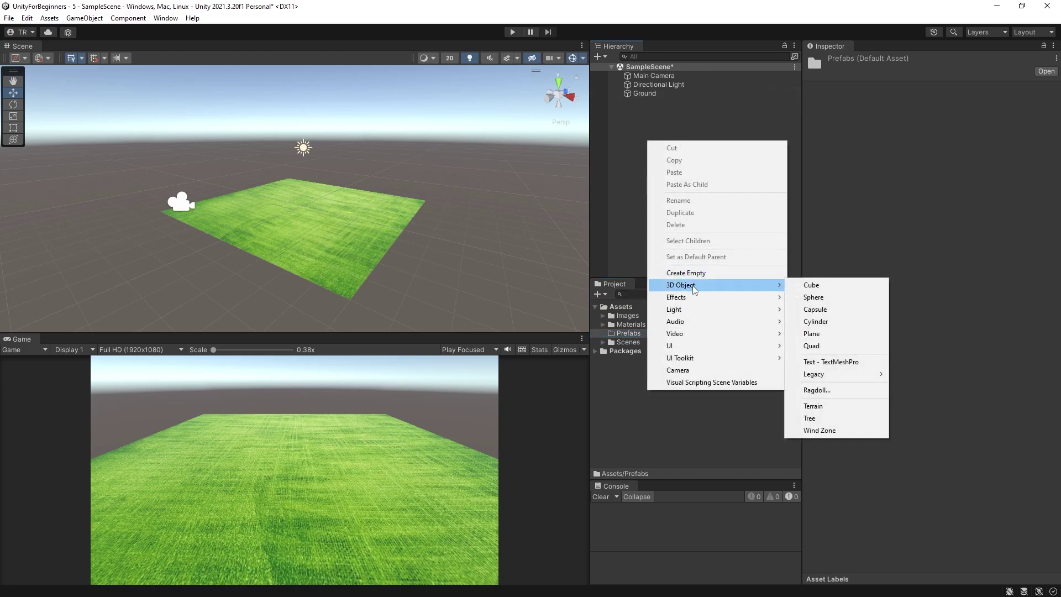
click(839, 286)
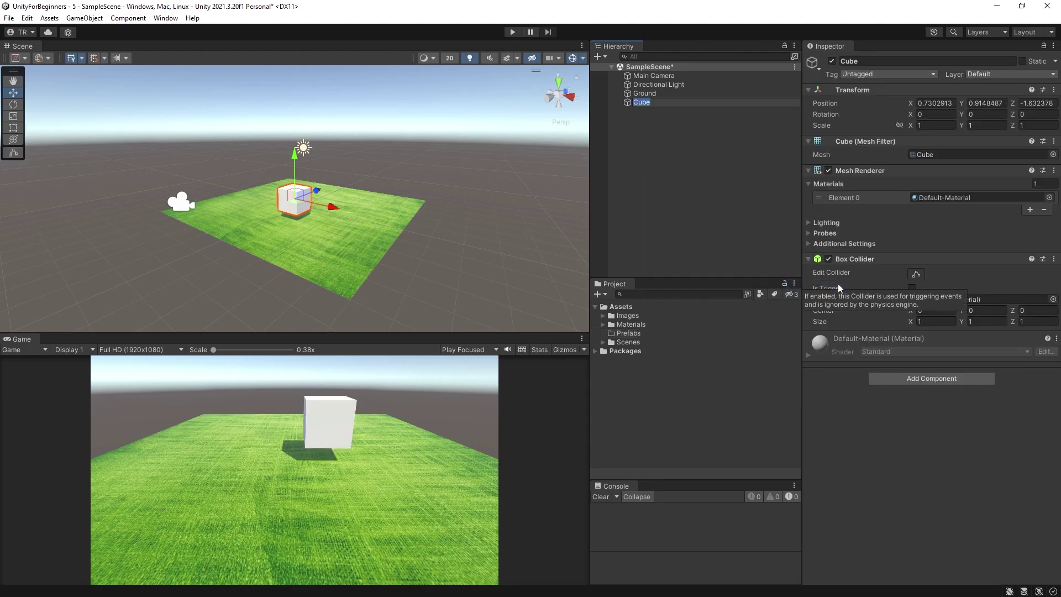
text(Lolly)
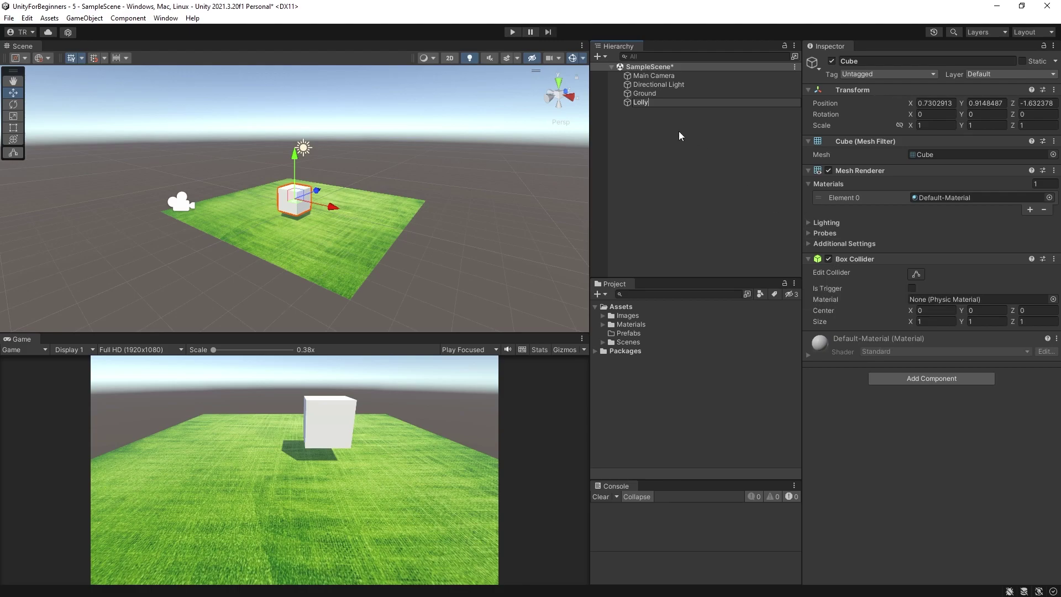
key(Return)
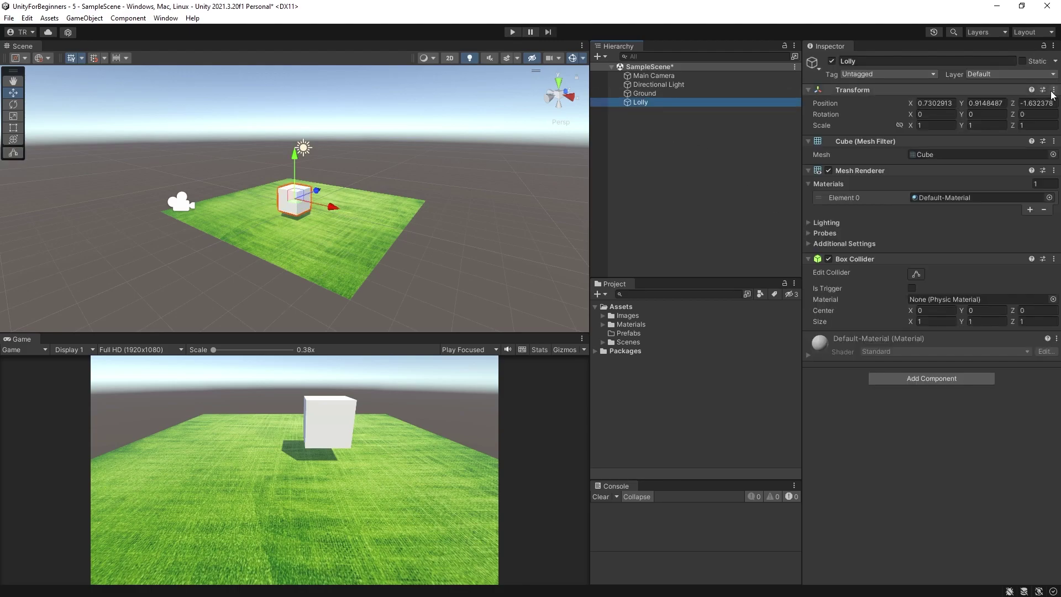
Reset Lolly's Transform and scale it proportionally to 0.5 on every axis.
click(1053, 90)
click(985, 104)
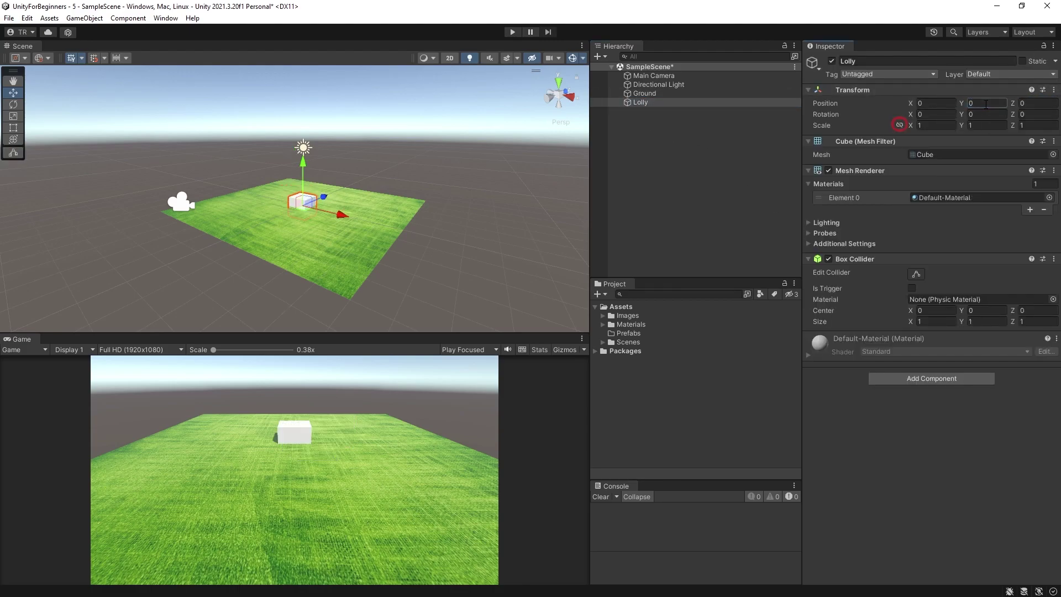
click(900, 125)
text(0.5)
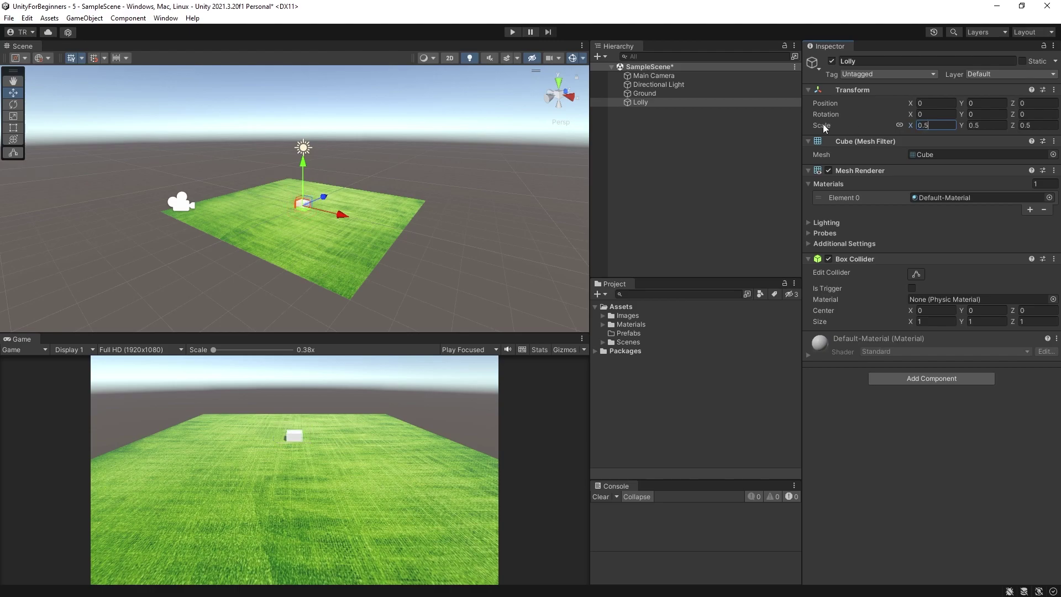
click(629, 101)
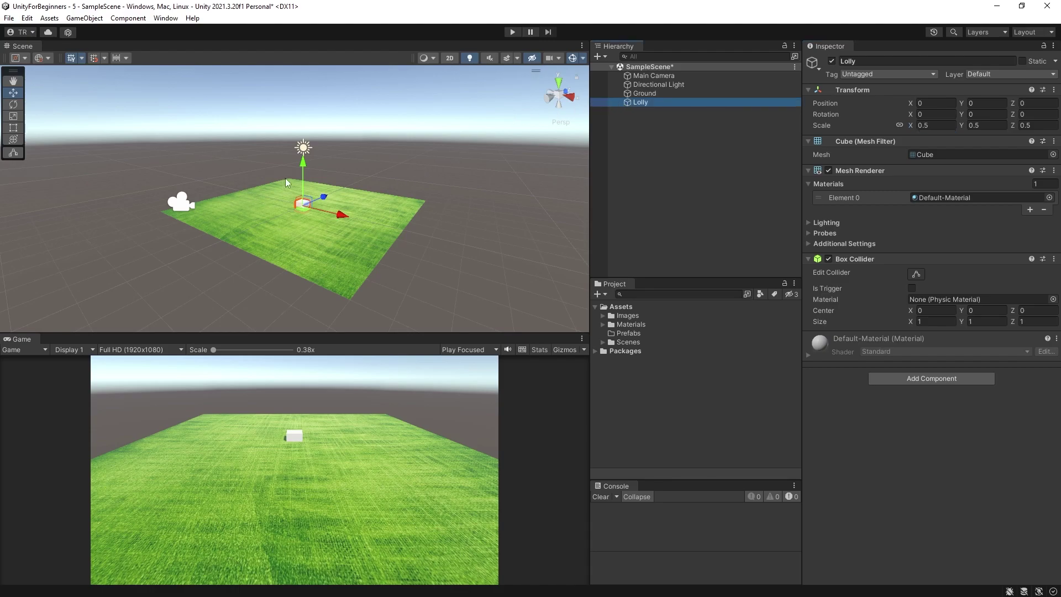
Raise Lolly above the ground to Y position 3.
drag(302, 165, 307, 86)
click(987, 102)
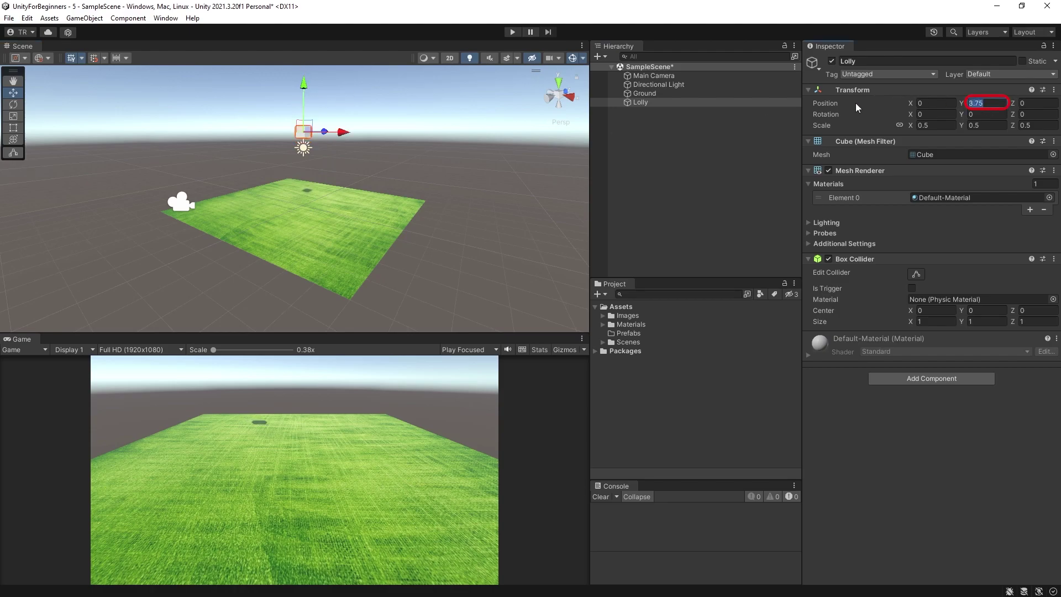
text(3)
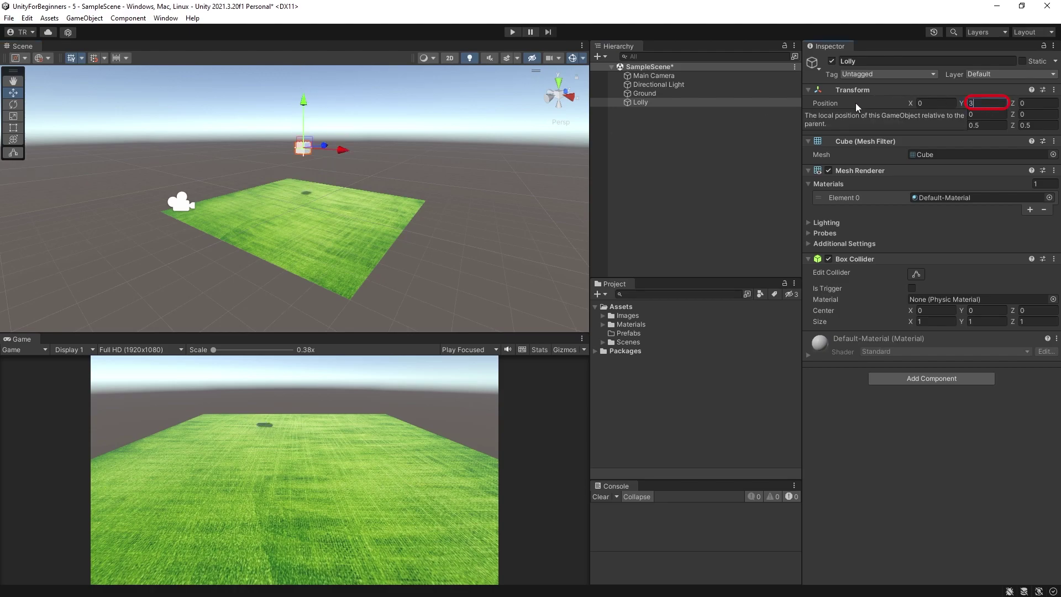
click(574, 58)
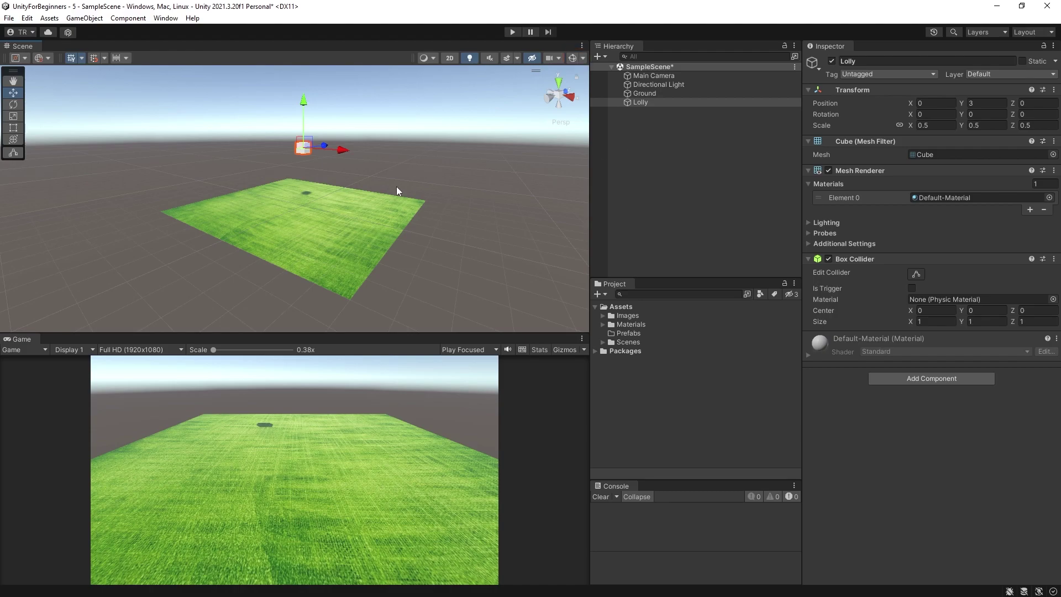
scroll(355, 153, up, 2)
middle_drag(370, 169, 348, 214)
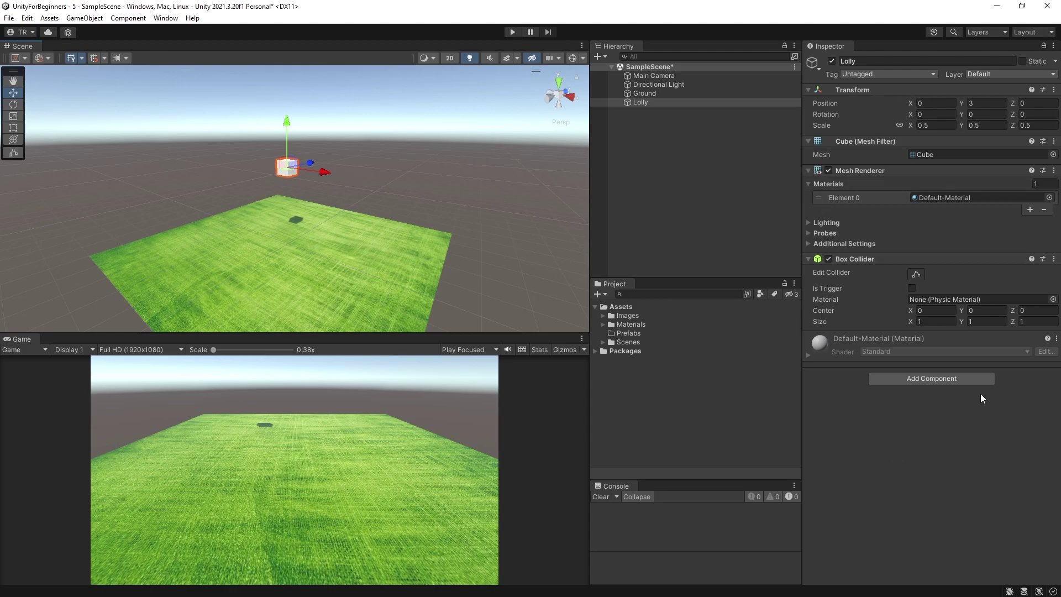
Add a Rigidbody component to Lolly and expand its settings.
click(923, 378)
text(sph)
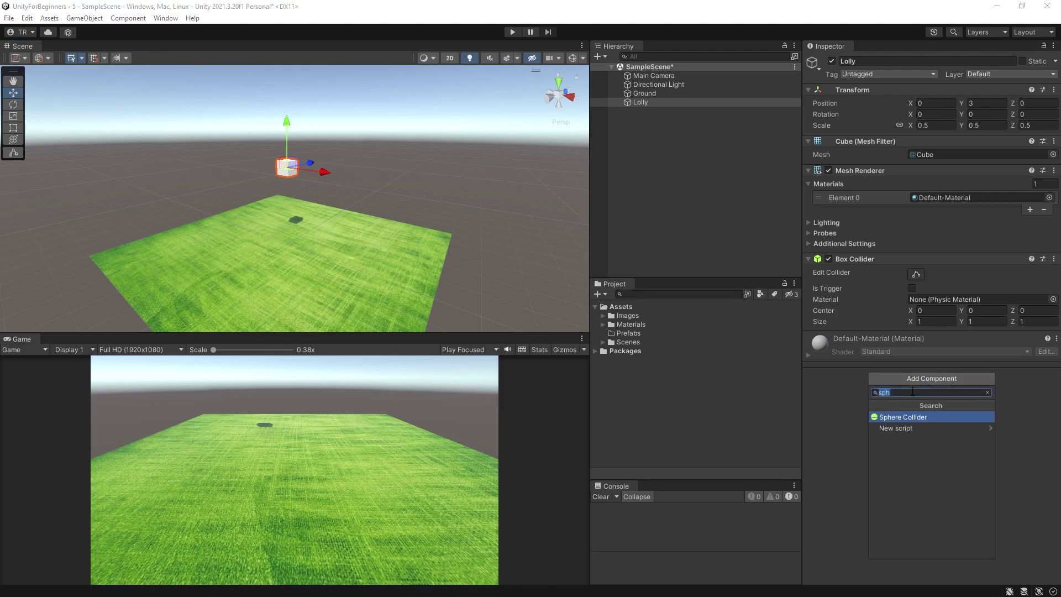
text(rig)
click(887, 419)
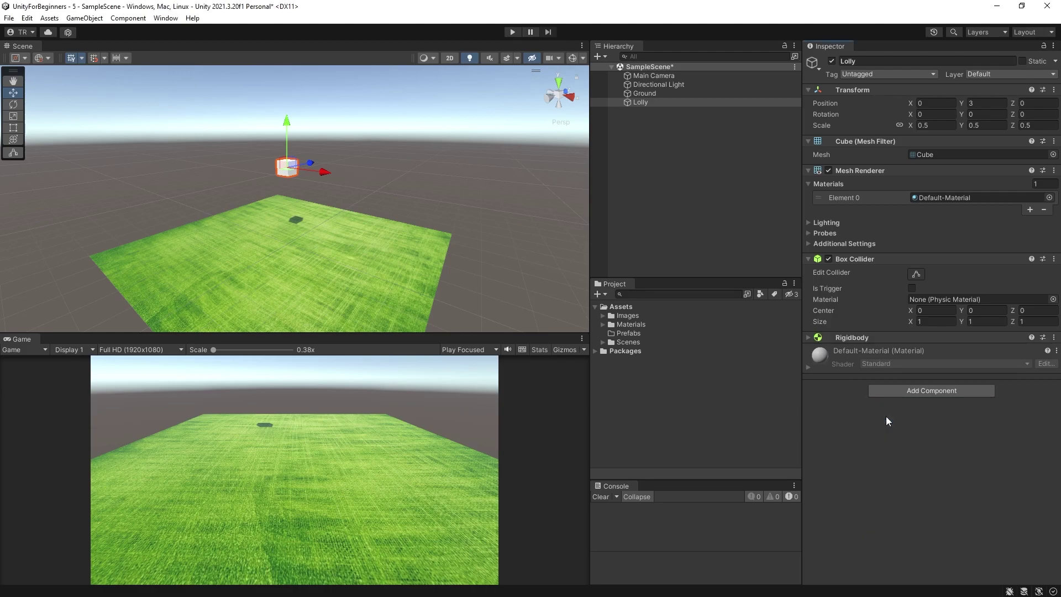
click(808, 338)
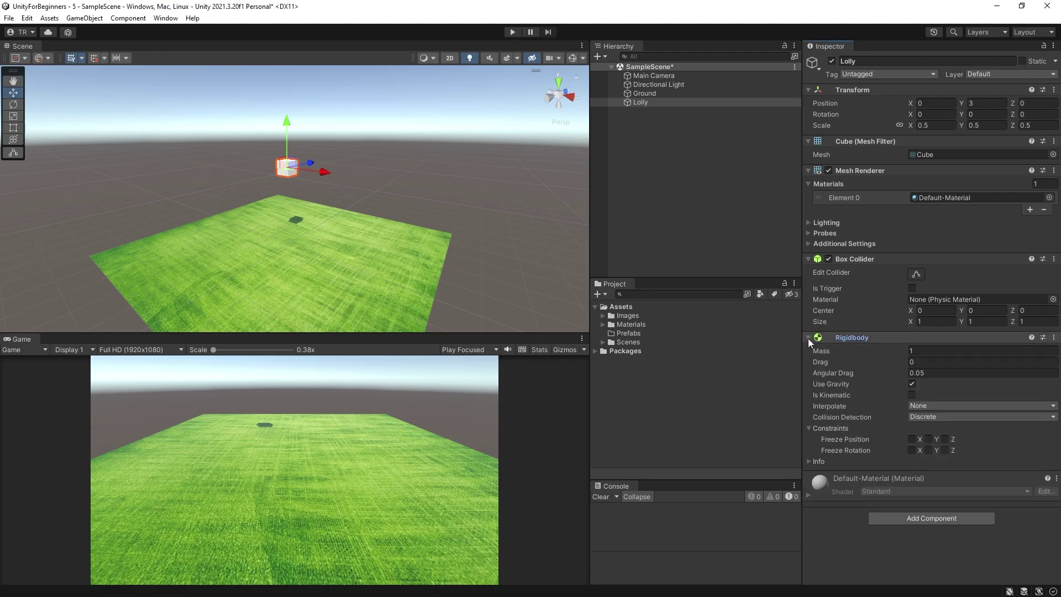
Create a new physic material asset named Bounce.
right_click(633, 392)
mouse_move(676, 107)
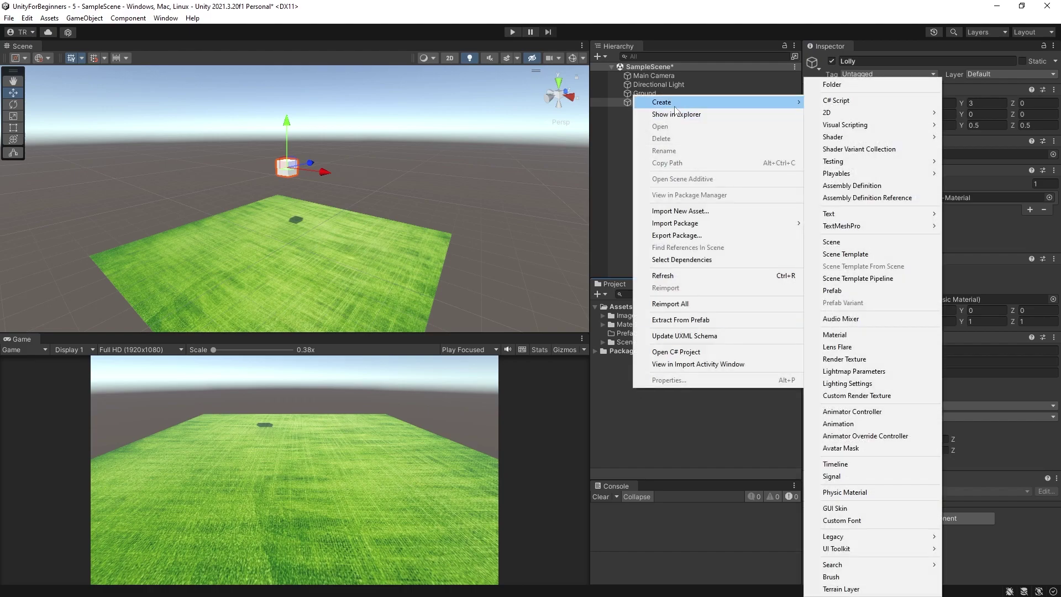
click(844, 492)
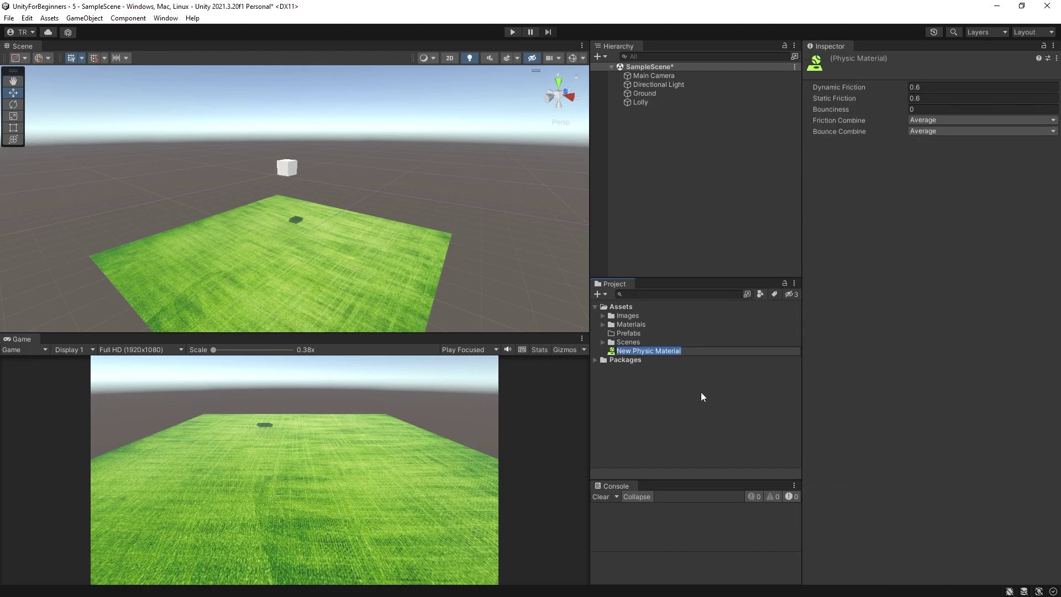
text(Bounce)
click(688, 390)
Give Bounce 0.8 bounciness and Maximum bounce combine, then assign it to Lolly.
click(628, 351)
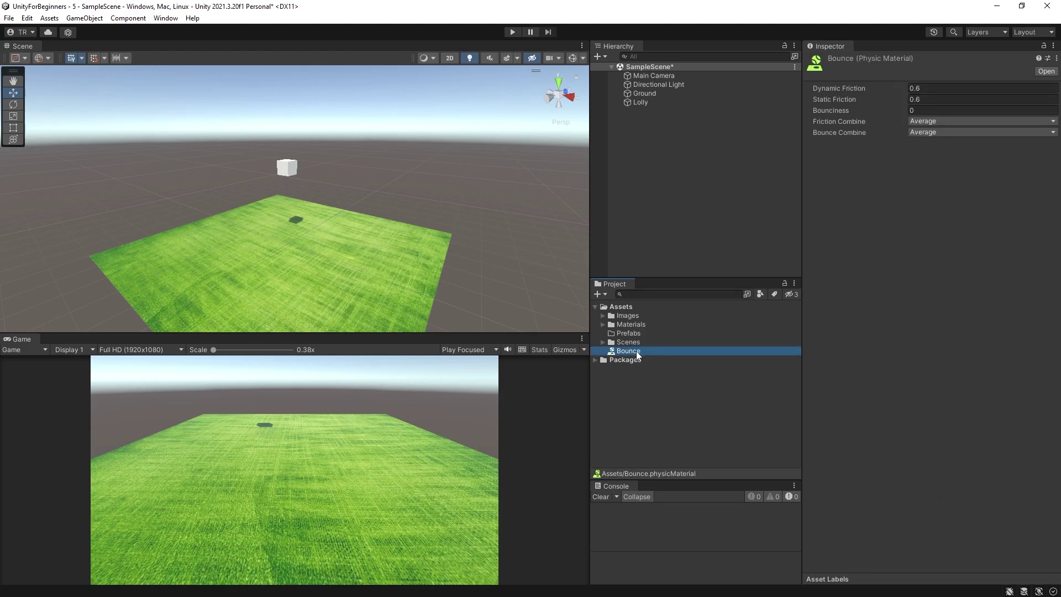
click(933, 110)
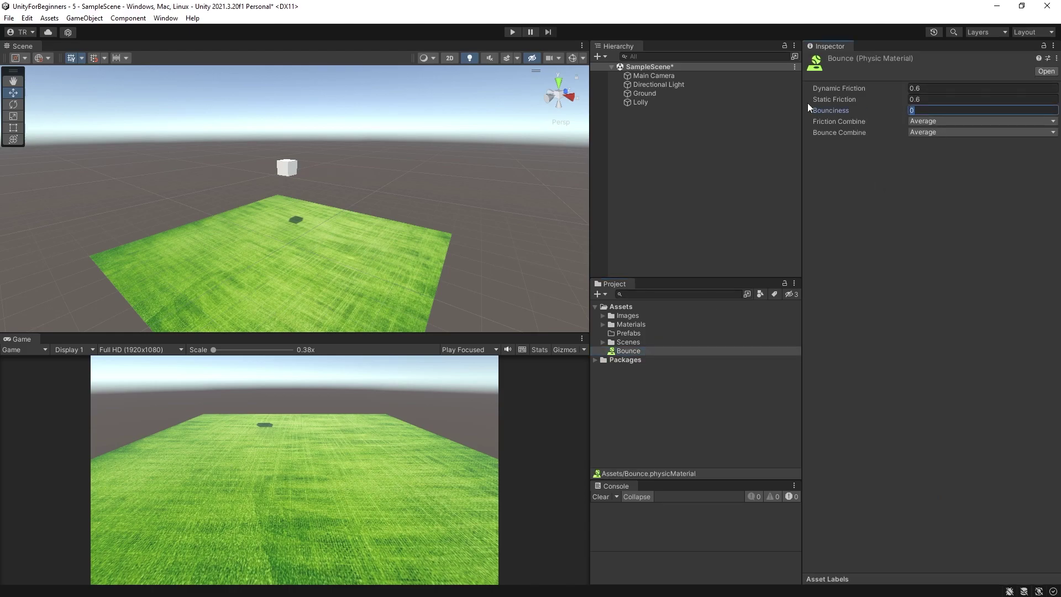
text(0.8)
click(921, 132)
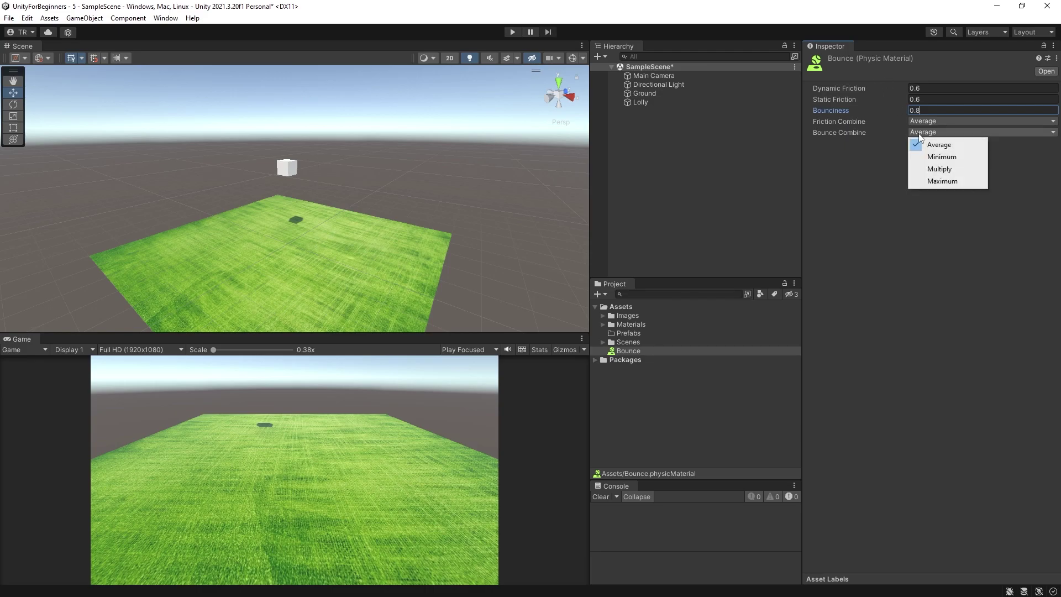
click(942, 182)
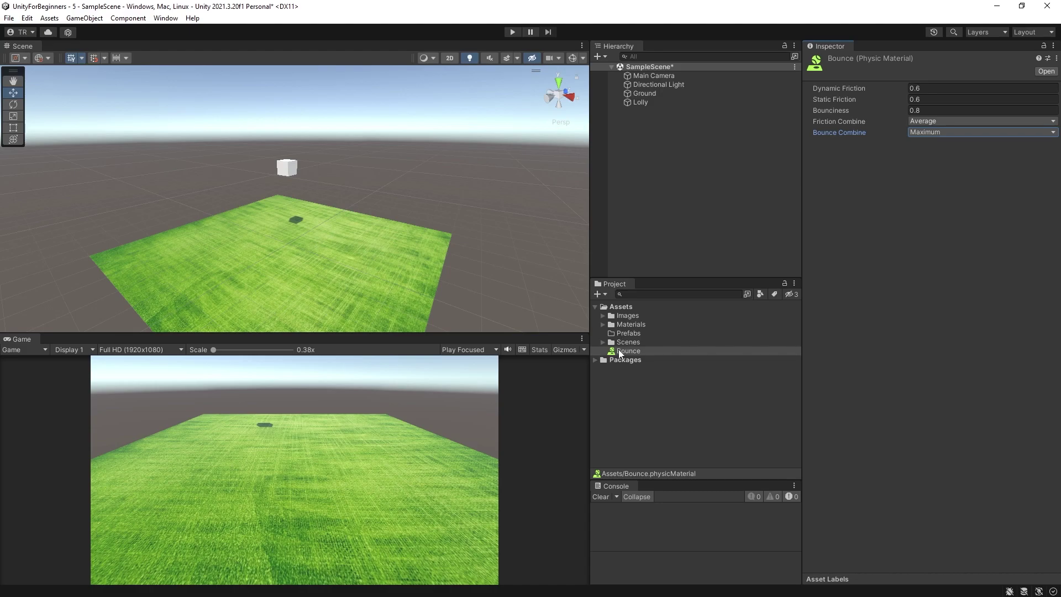
drag(625, 351, 639, 109)
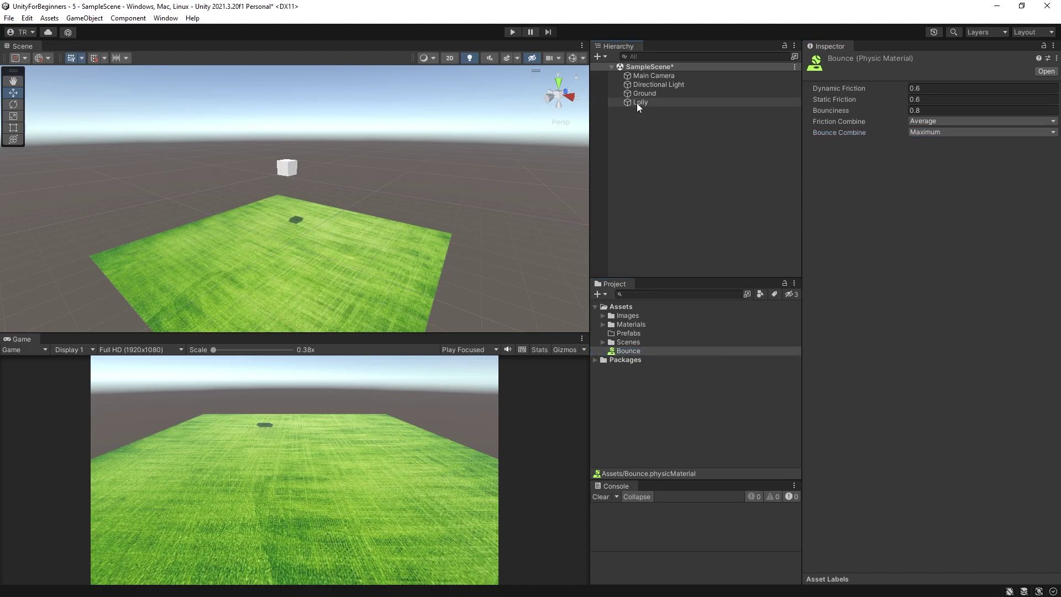
click(637, 103)
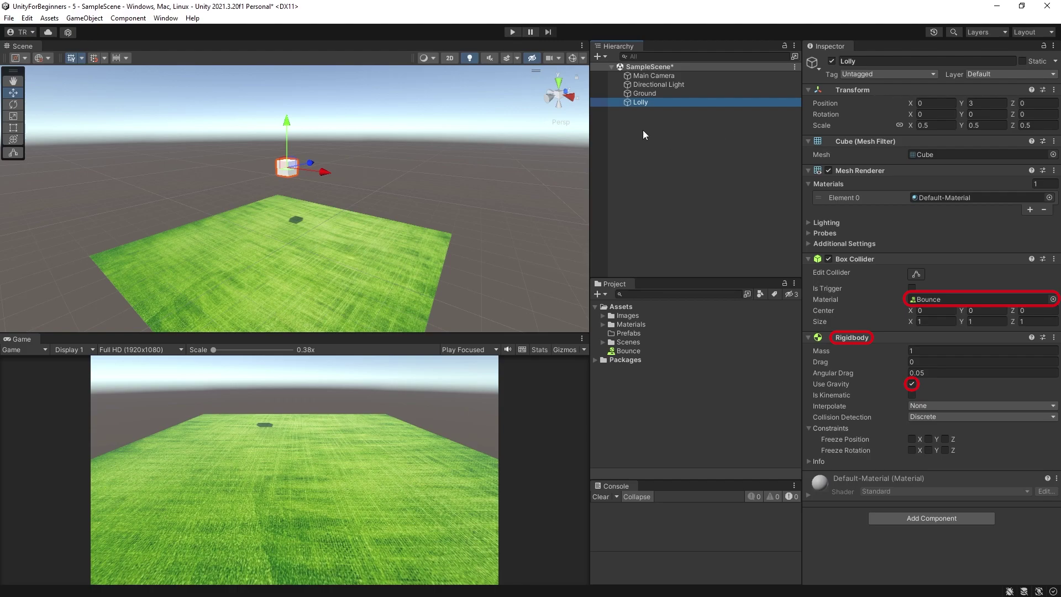
Create a new material asset named Blue.
right_click(622, 398)
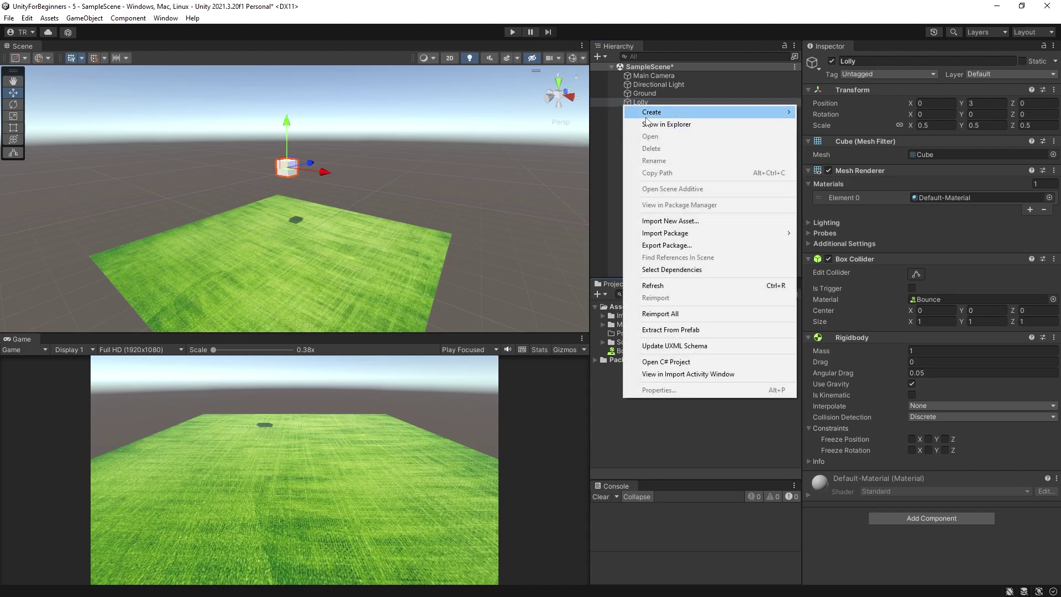
mouse_move(649, 118)
click(834, 335)
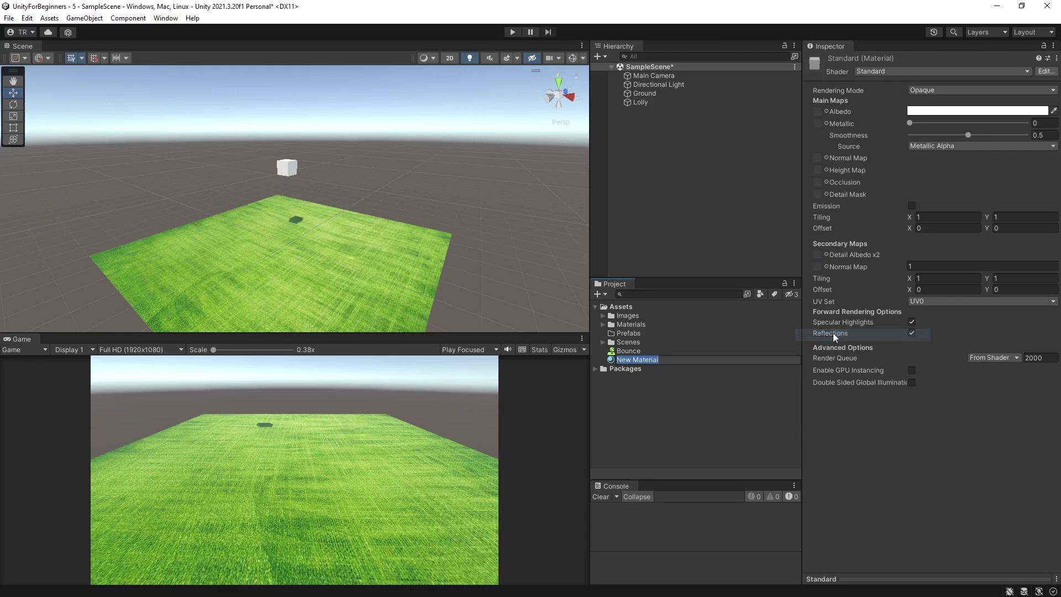
text(Blue)
key(Return)
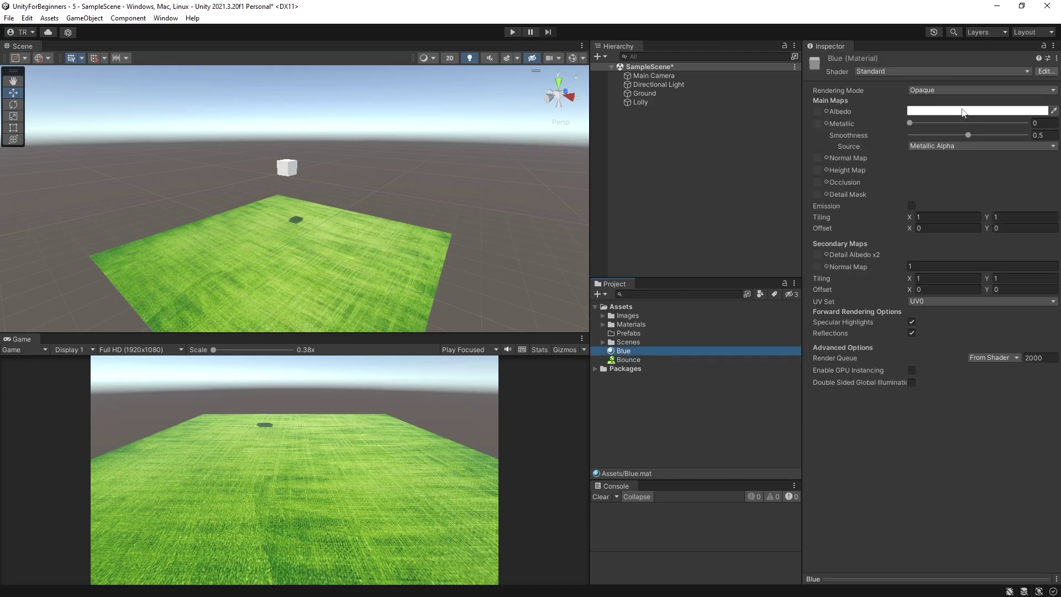
Set the Blue material's albedo colour to pure blue.
click(965, 111)
click(966, 241)
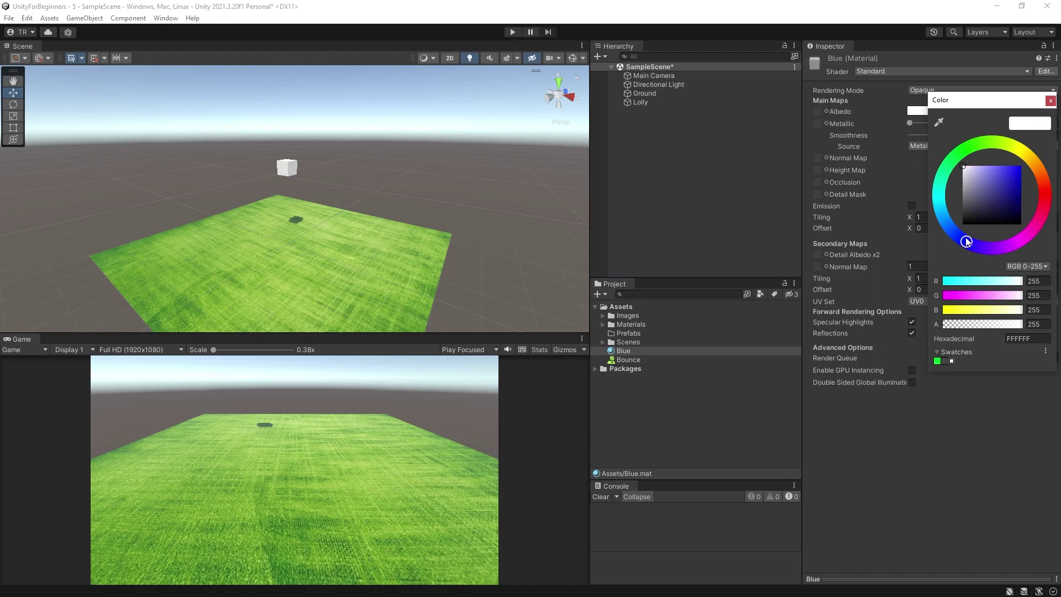
click(1020, 167)
click(1049, 100)
right_click(626, 401)
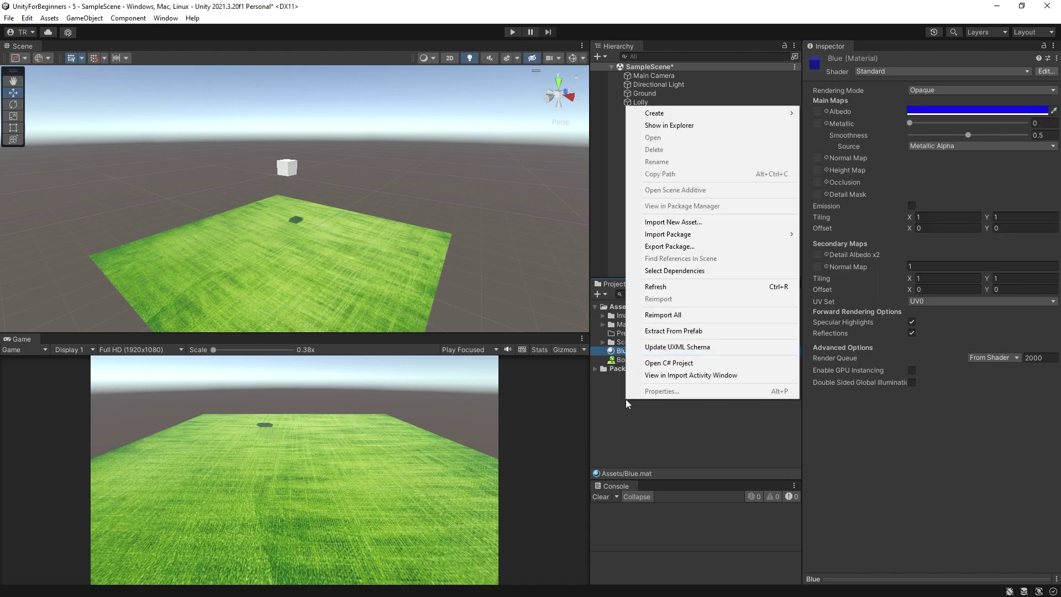
Create a material named Red with a red albedo colour.
mouse_move(662, 115)
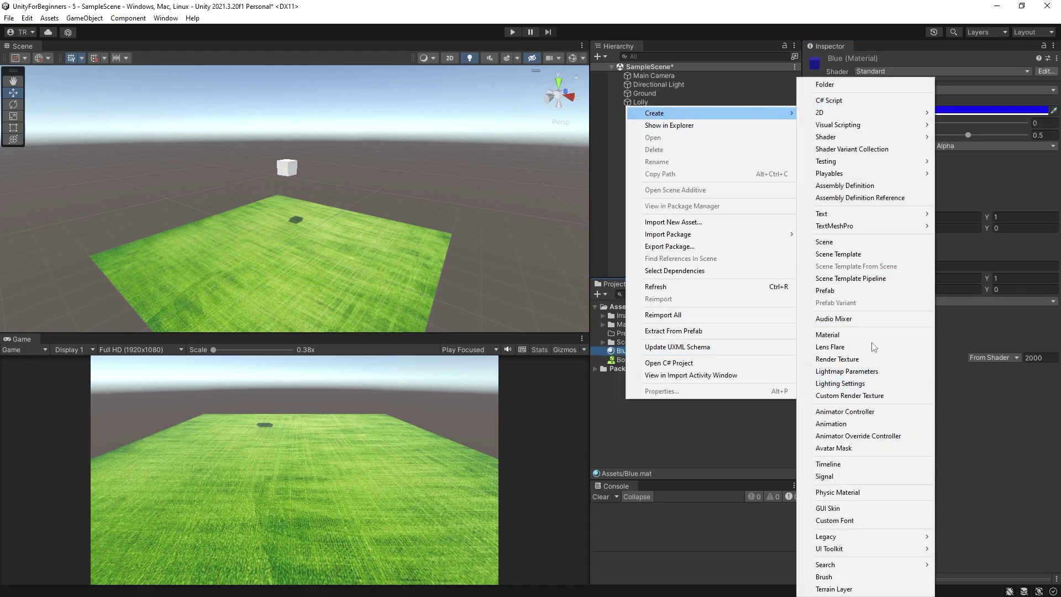
click(829, 335)
text(Red)
key(Return)
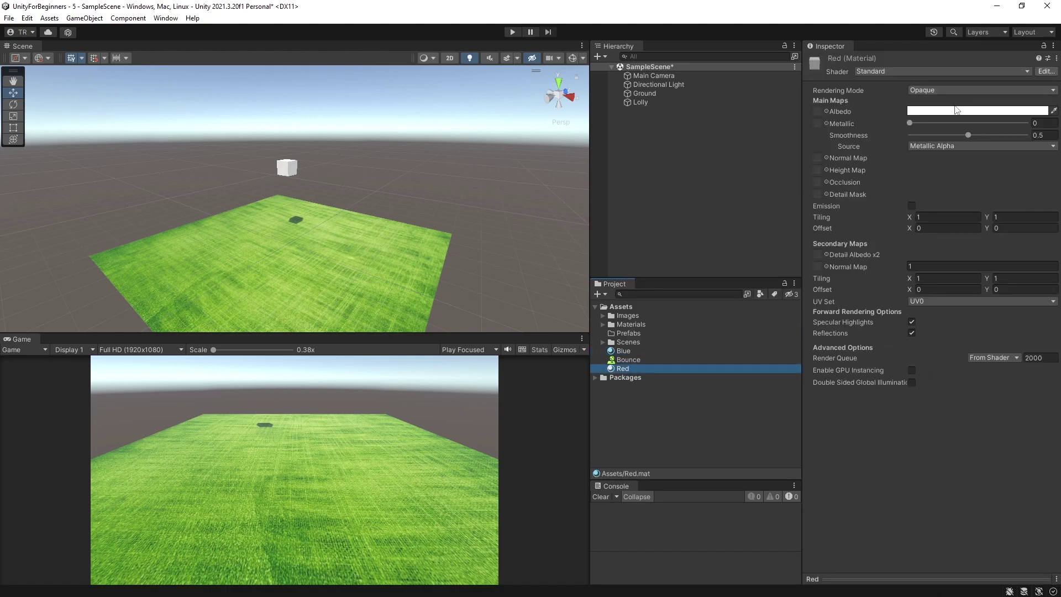
click(954, 112)
click(1019, 177)
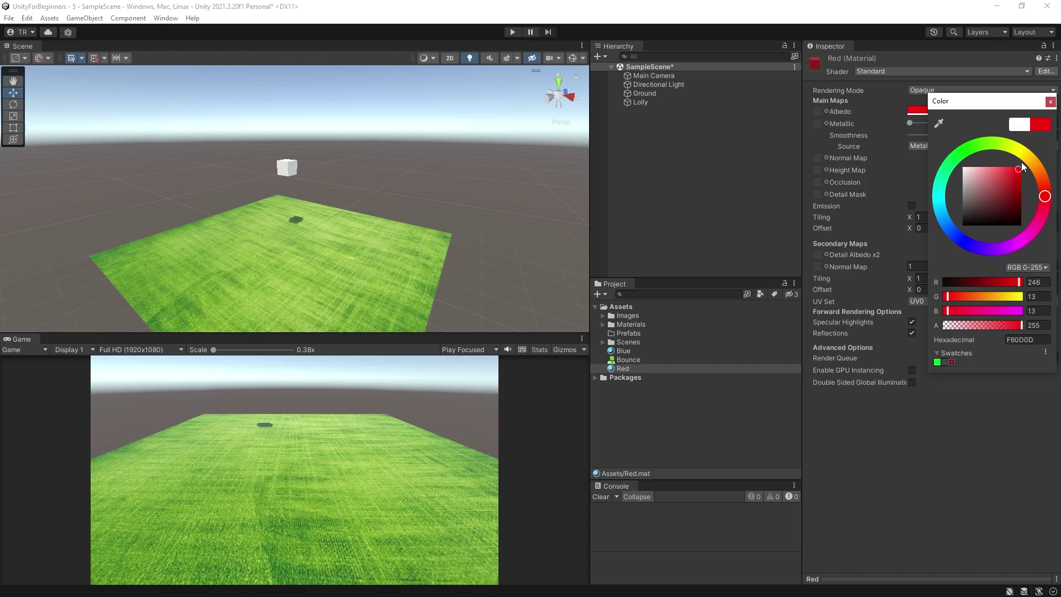
click(1050, 102)
Move the Blue and Red materials into the Materials folder.
ctrl+click(623, 352)
click(623, 352)
ctrl+click(623, 369)
drag(623, 369, 639, 102)
click(628, 334)
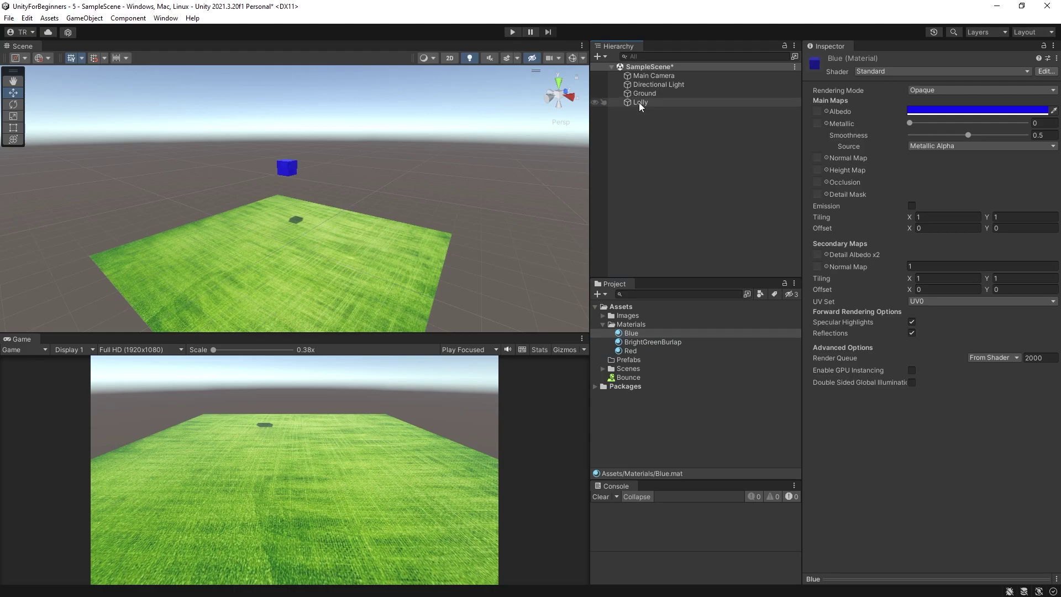
click(513, 32)
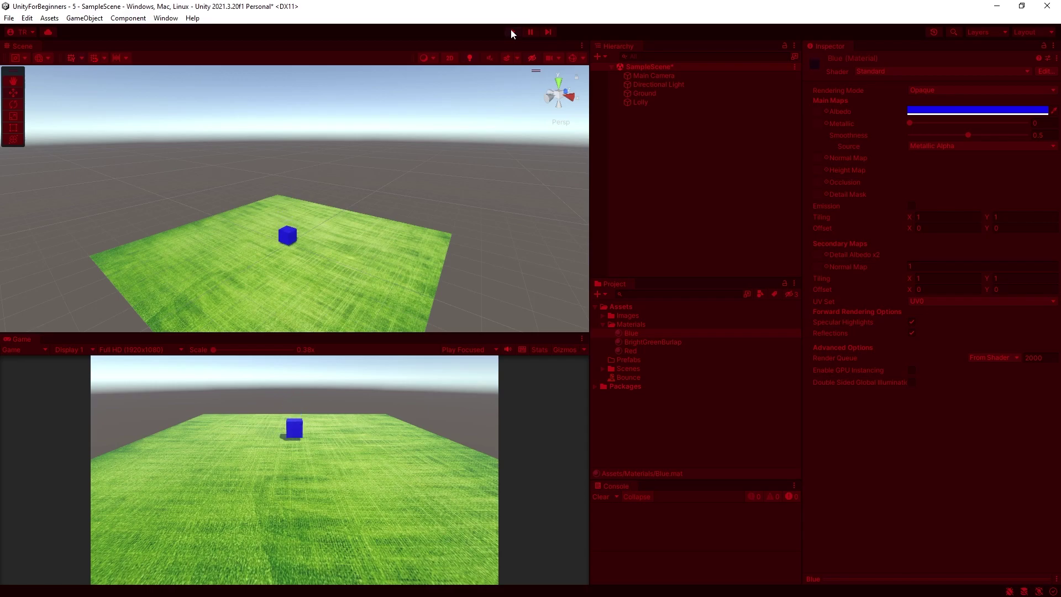
click(512, 31)
click(604, 324)
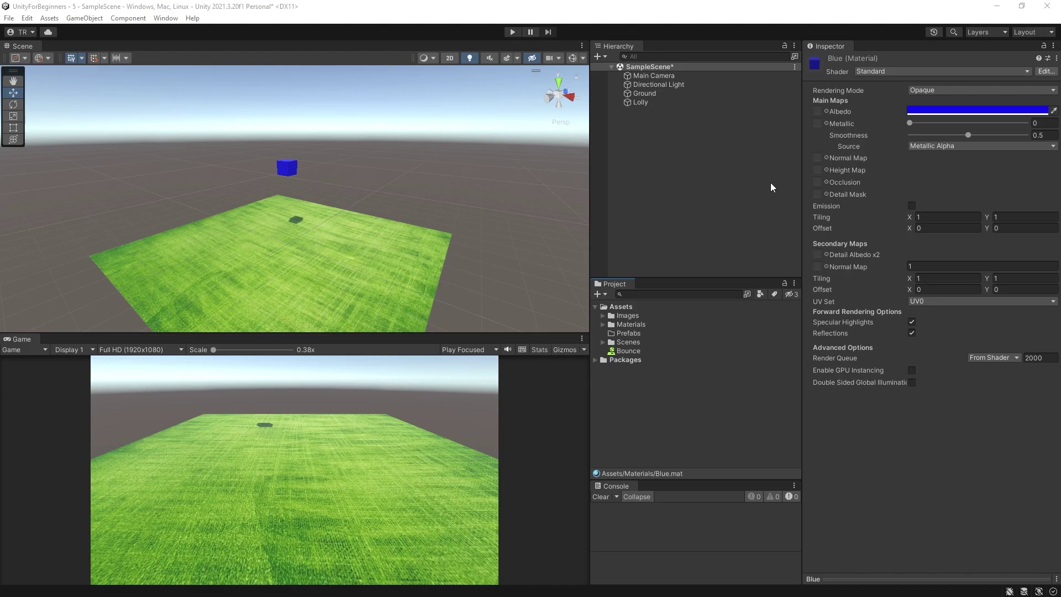
Save Lolly as a prefab in Prefabs and add a second instance, Lolly (1).
click(639, 102)
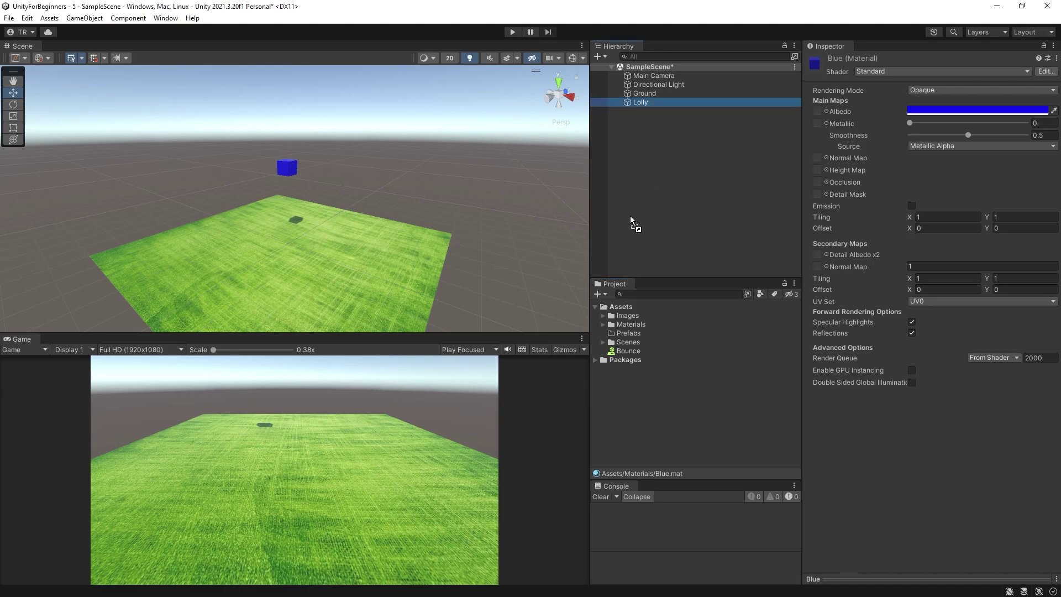
drag(628, 226, 628, 333)
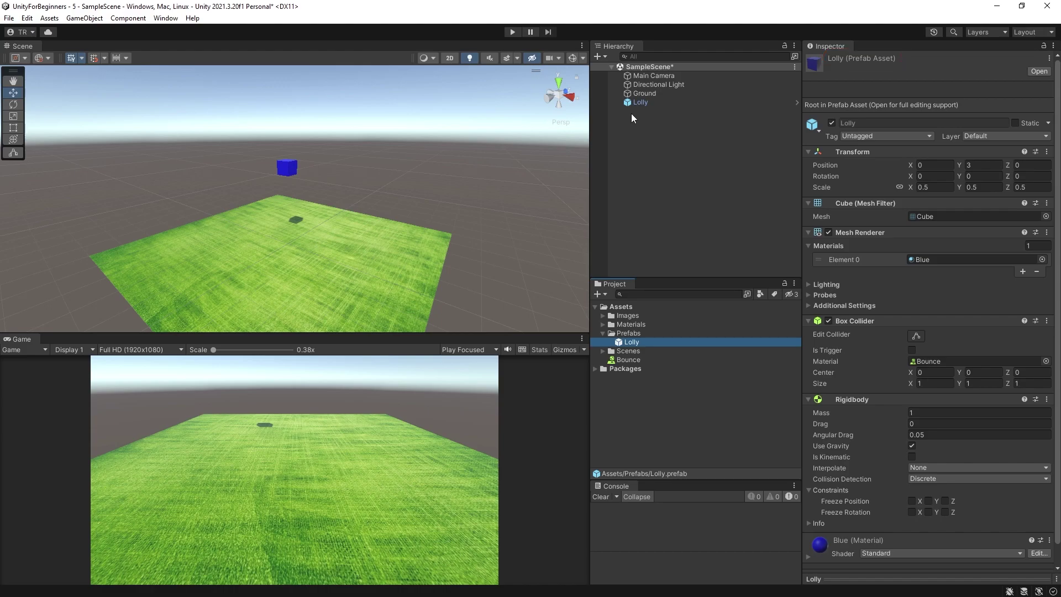
drag(632, 343, 687, 272)
drag(647, 172, 647, 172)
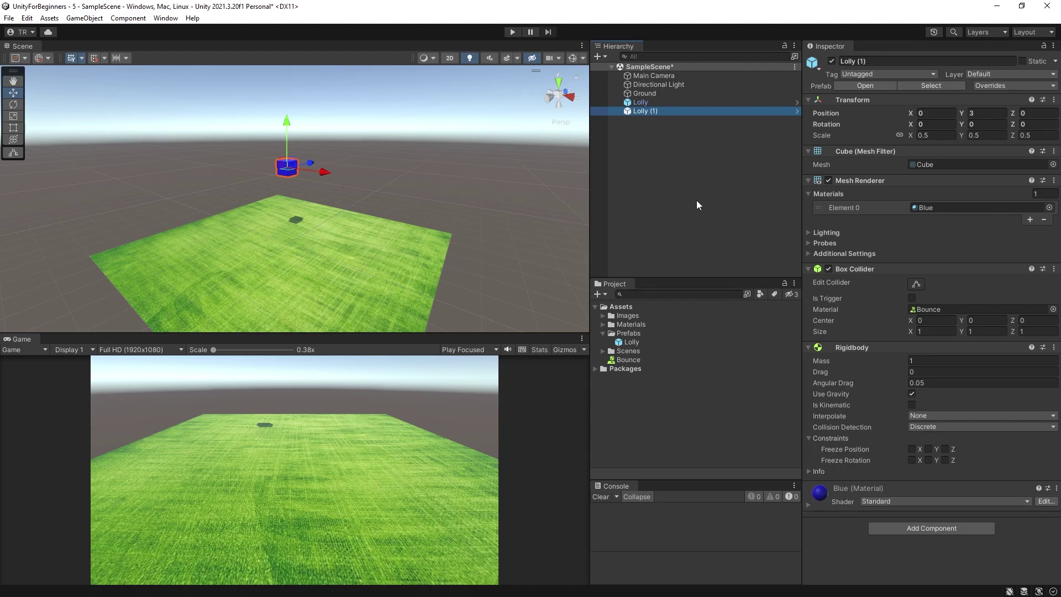
Add a third Lolly prefab instance, Lolly (2), to the scene.
click(637, 102)
click(639, 111)
drag(630, 342, 224, 244)
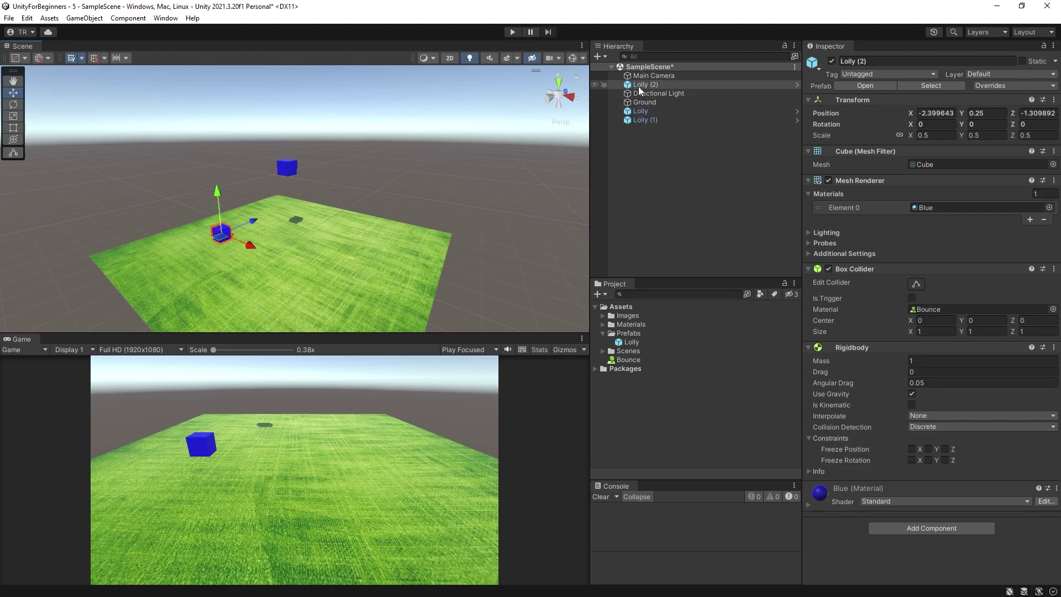
key(Delete)
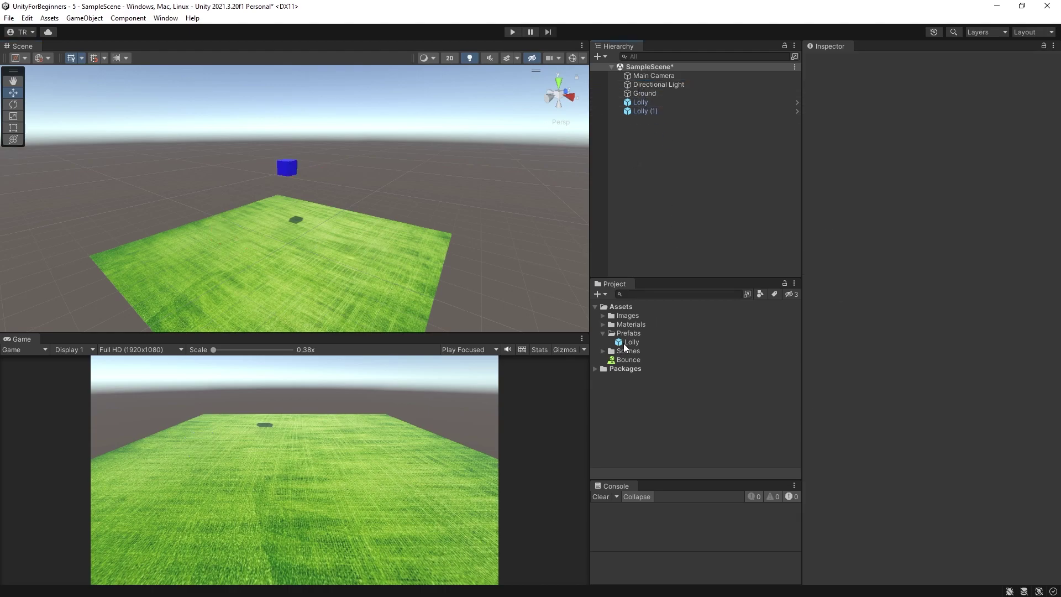
drag(624, 344, 661, 181)
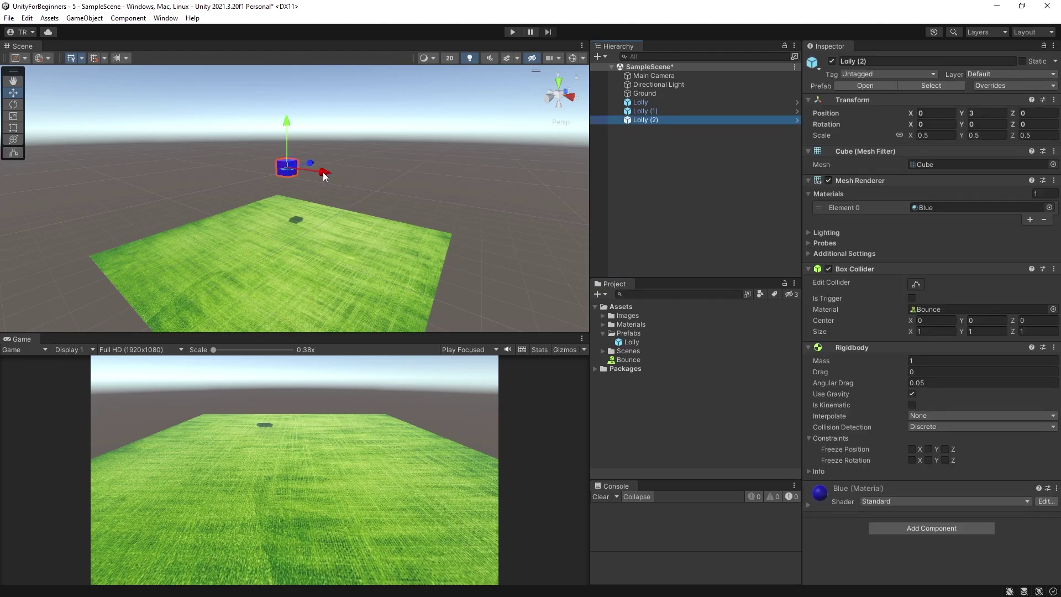
Move Lolly (2) right to X 2.29 and Lolly (1) toward the camera to Z -2.51.
drag(325, 172, 390, 196)
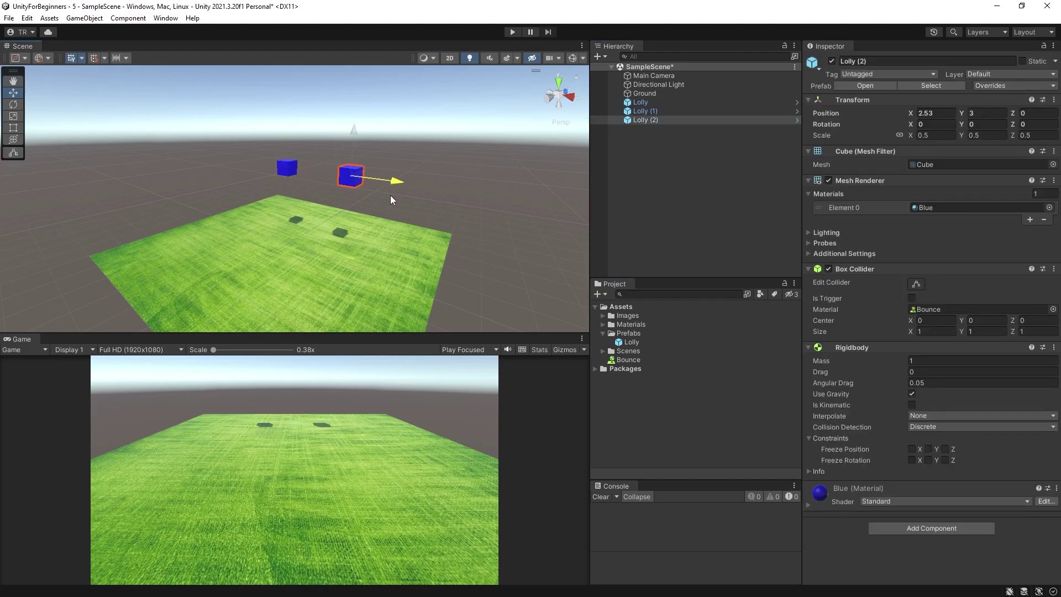
click(639, 111)
drag(311, 164, 261, 188)
click(349, 178)
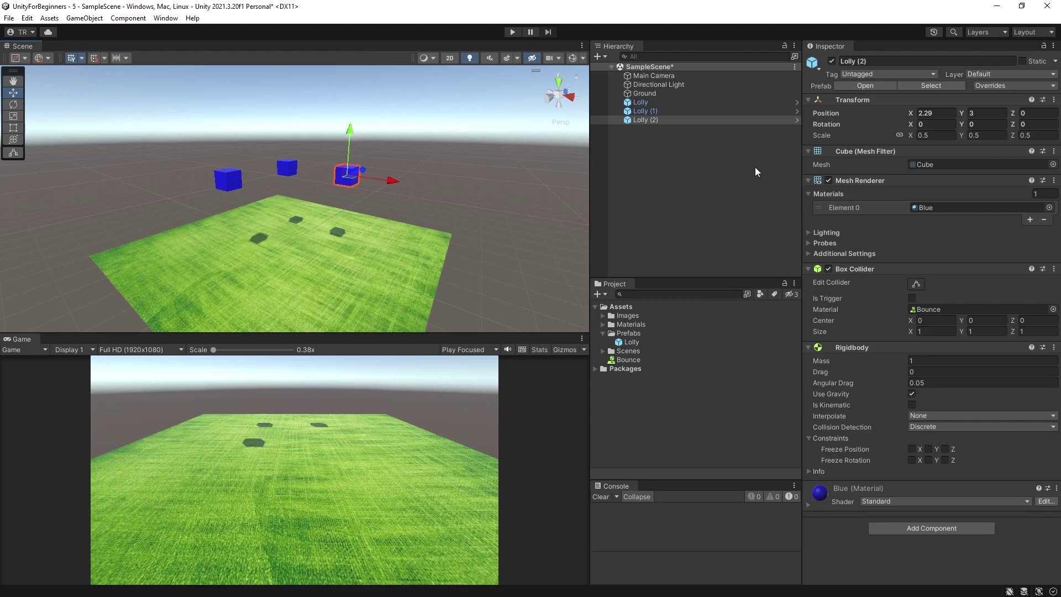
Assign the Red material to Lolly (2)'s Element 0 material slot.
click(629, 121)
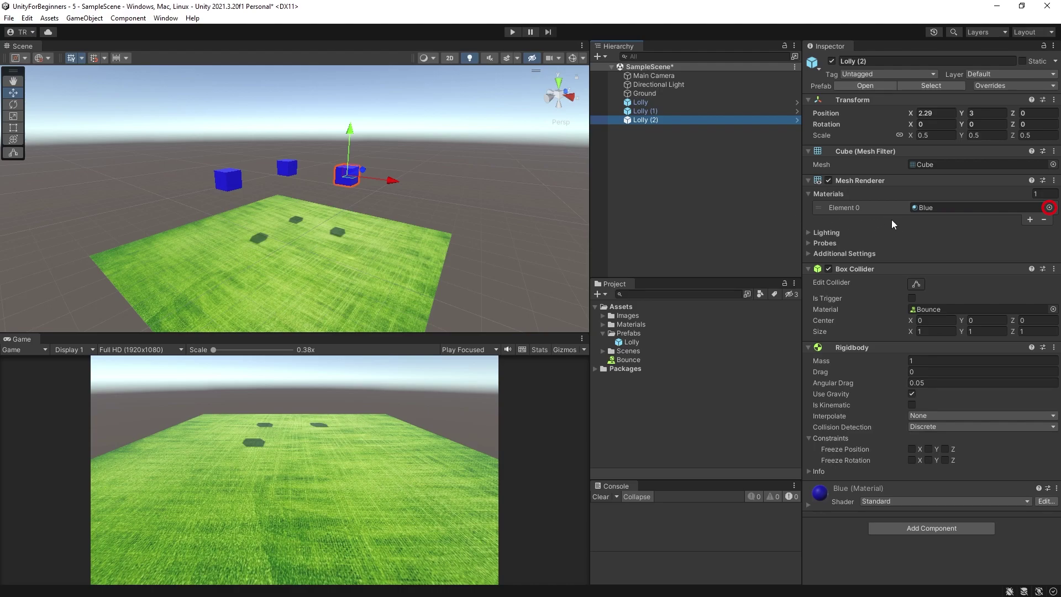
click(1049, 207)
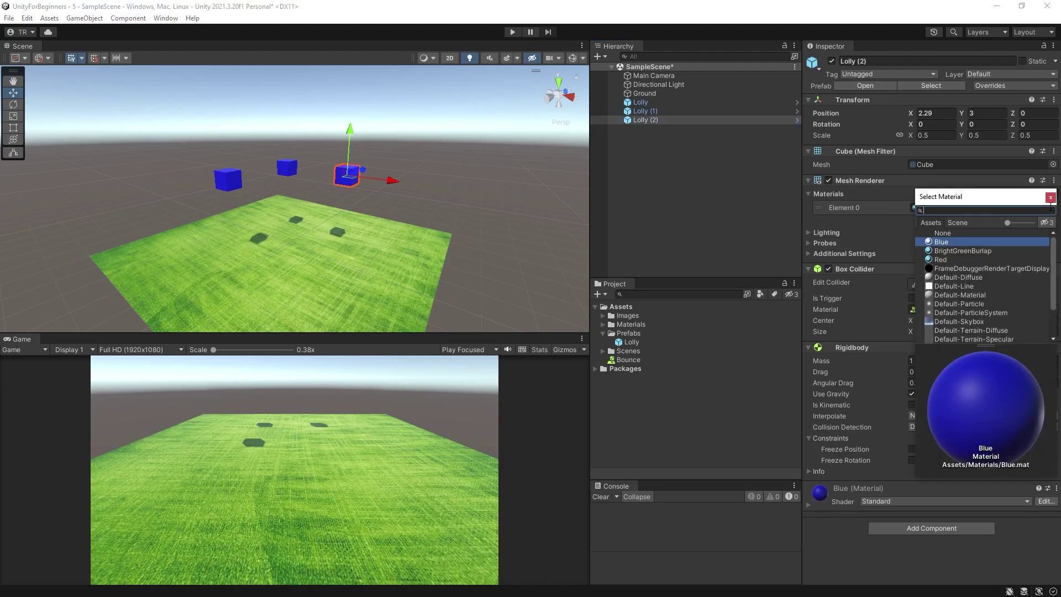
click(936, 259)
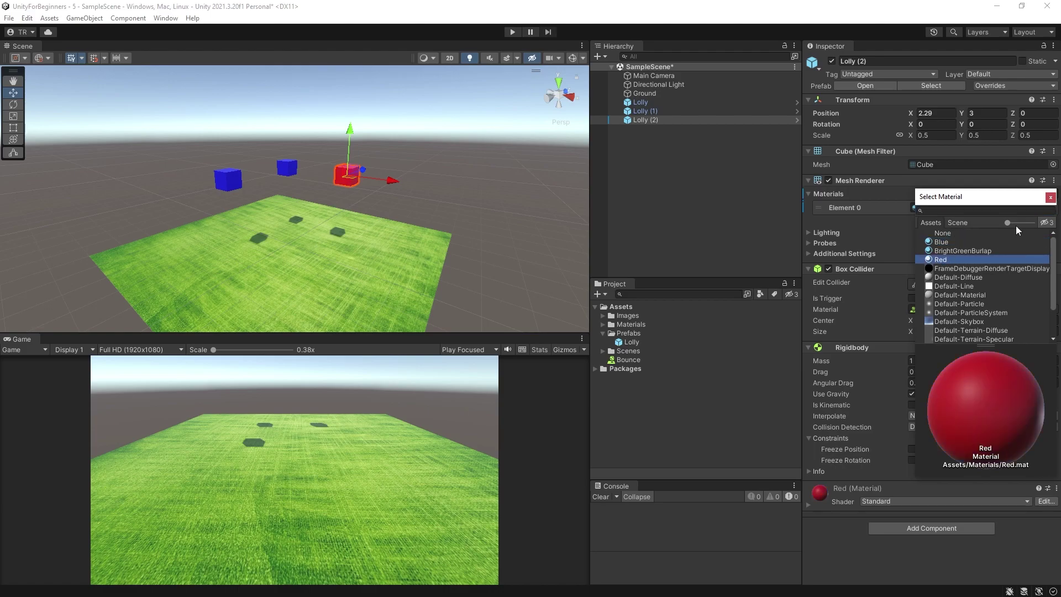
click(1050, 197)
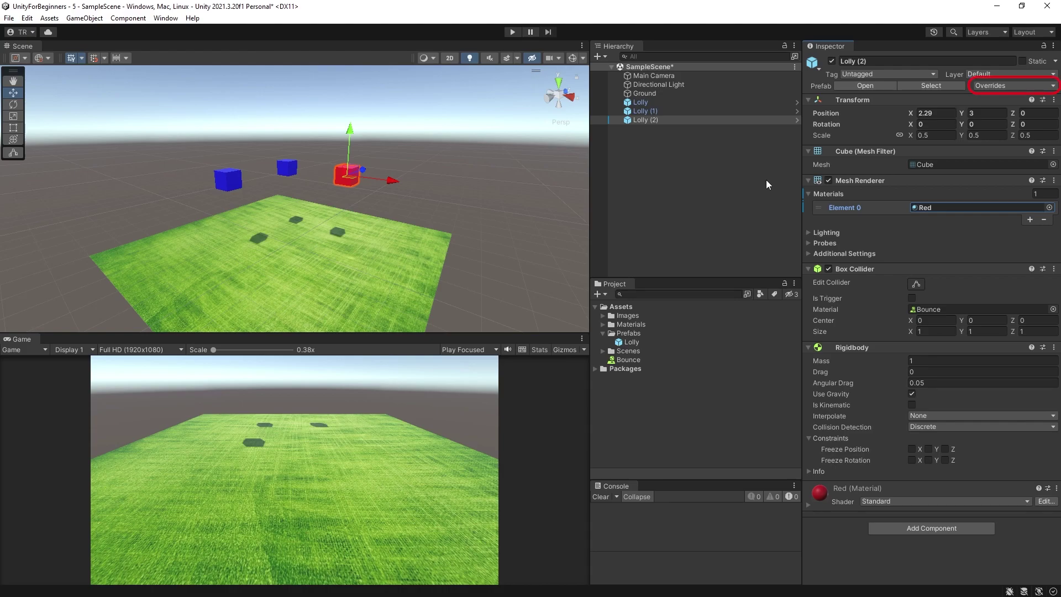
Apply Lolly (2)'s Red Mesh Renderer override to Prefab 'Lolly', then select the Lolly prefab asset.
click(1051, 87)
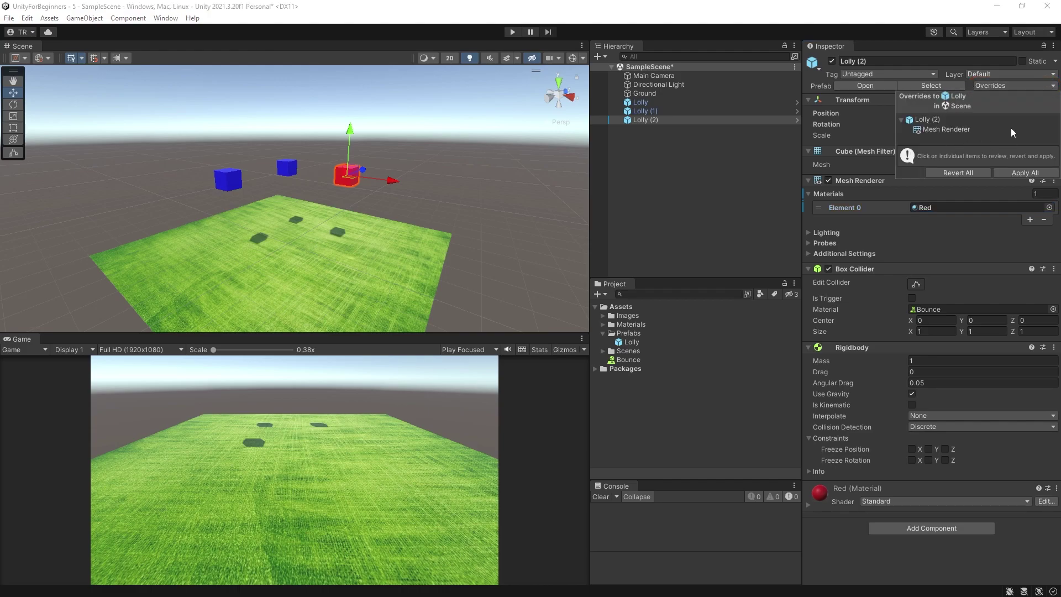
click(933, 130)
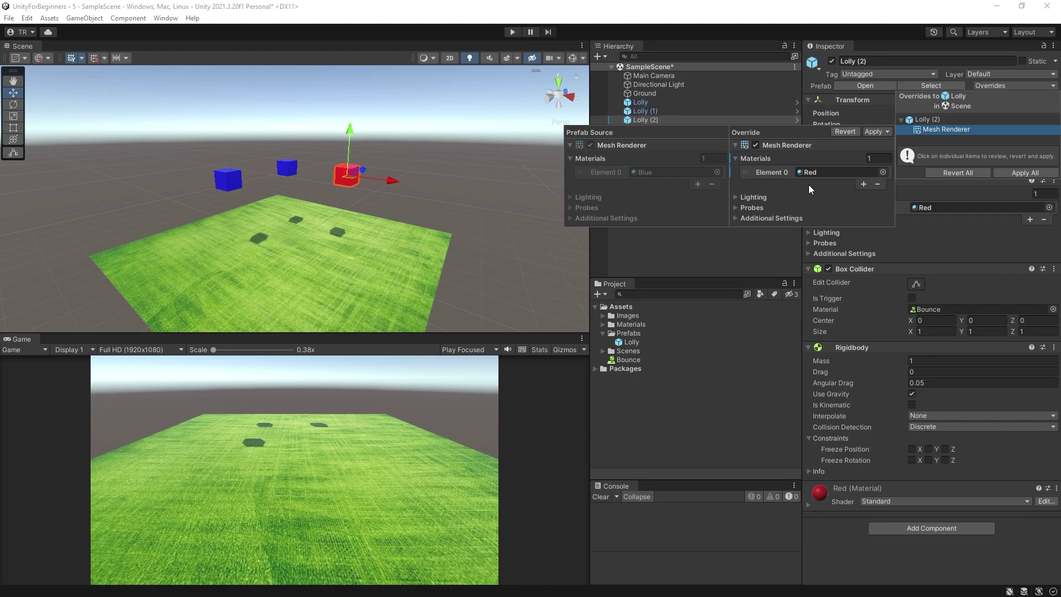
click(880, 132)
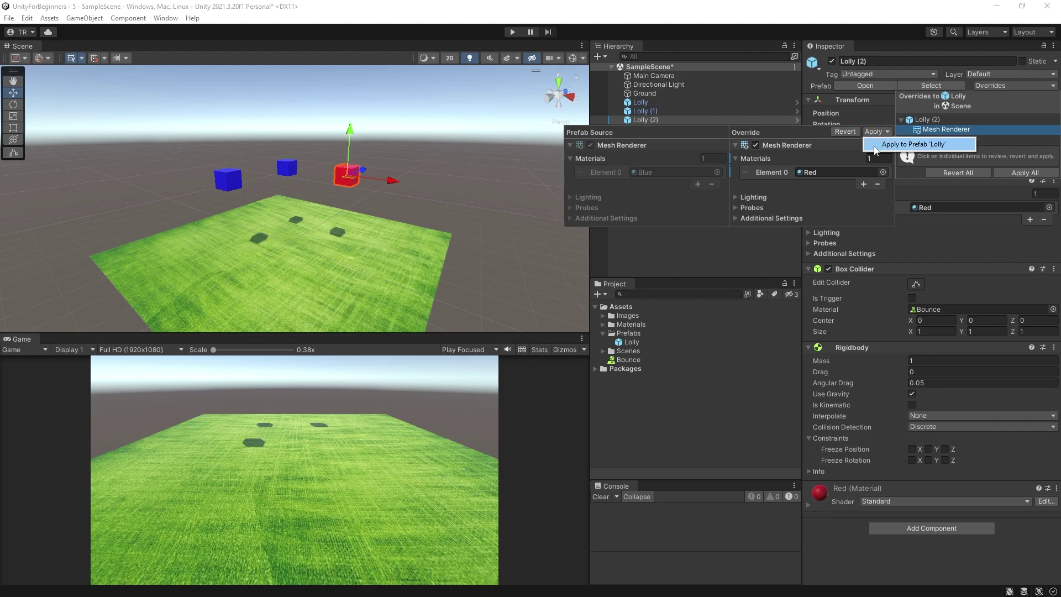
click(911, 145)
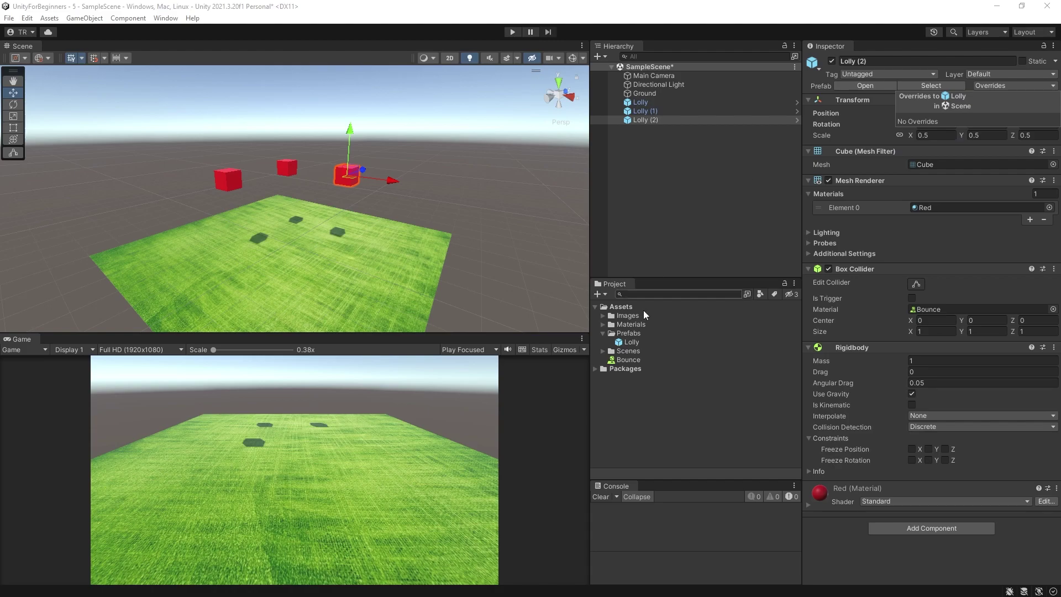
click(632, 343)
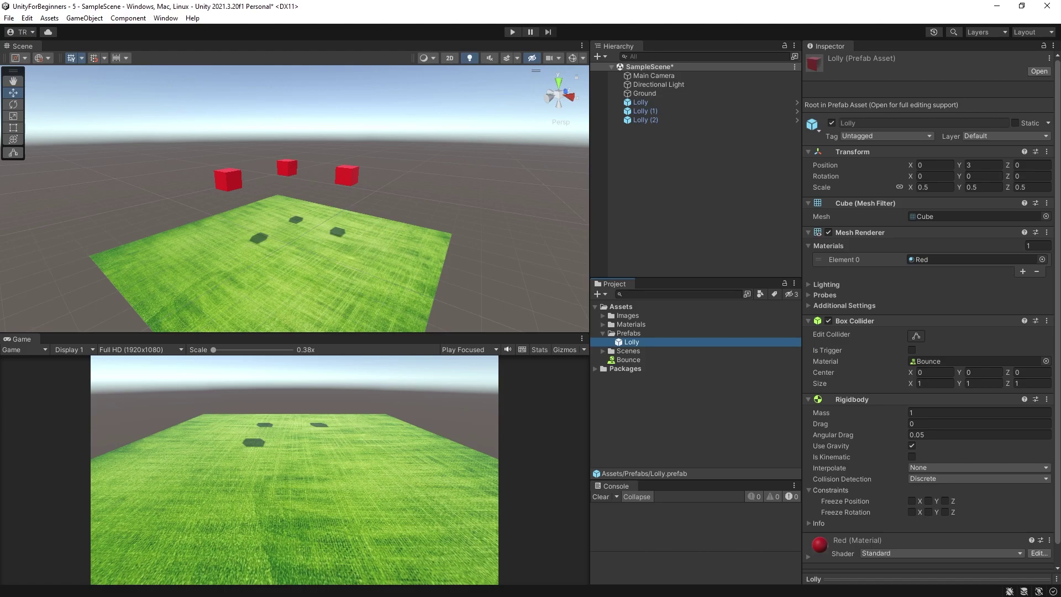
Switch Lolly (2)'s material to Blue.
click(645, 120)
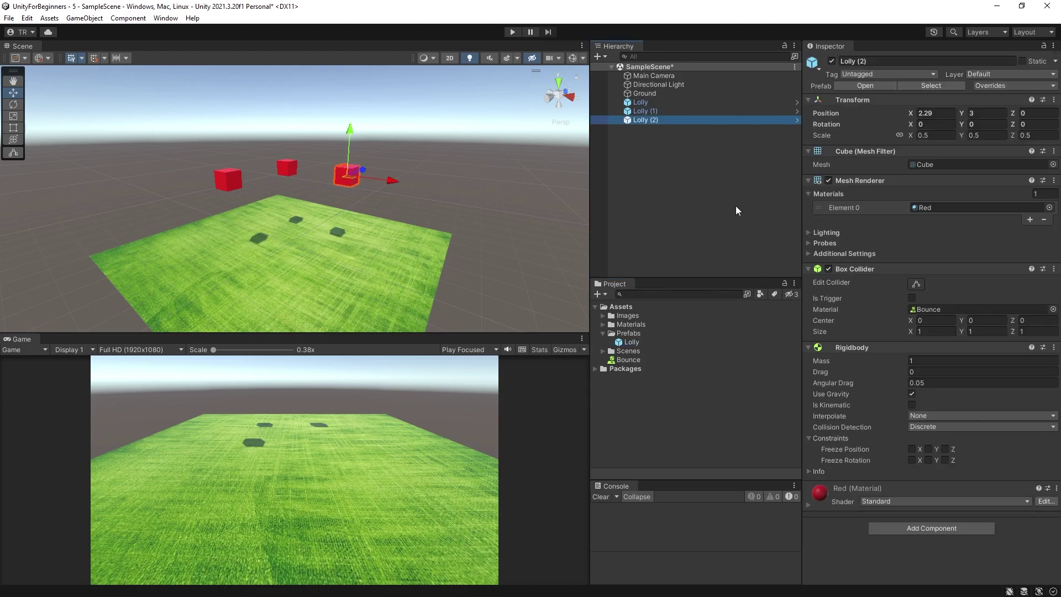
click(1048, 207)
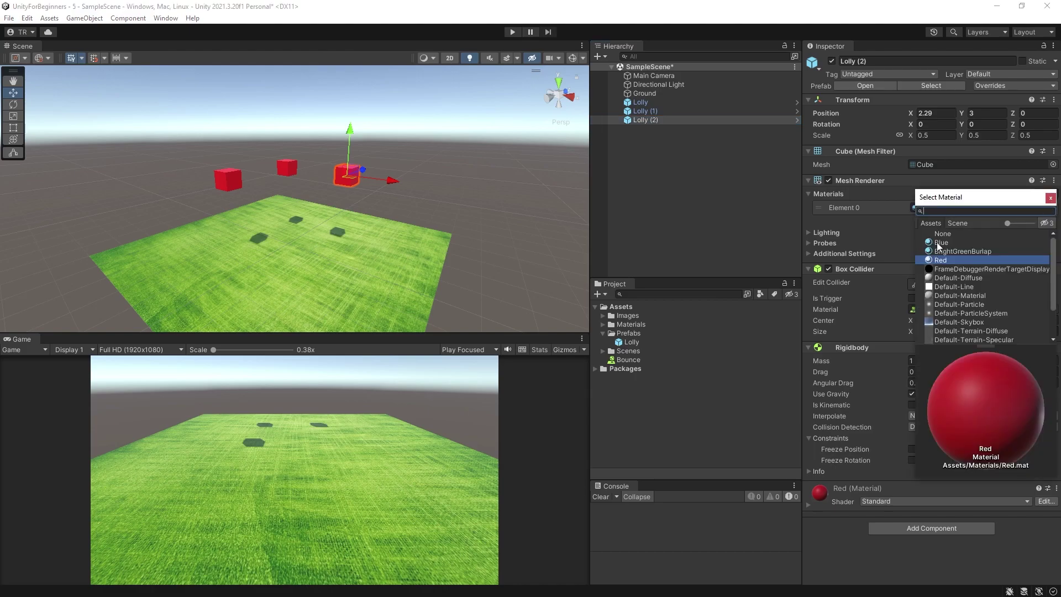
click(939, 242)
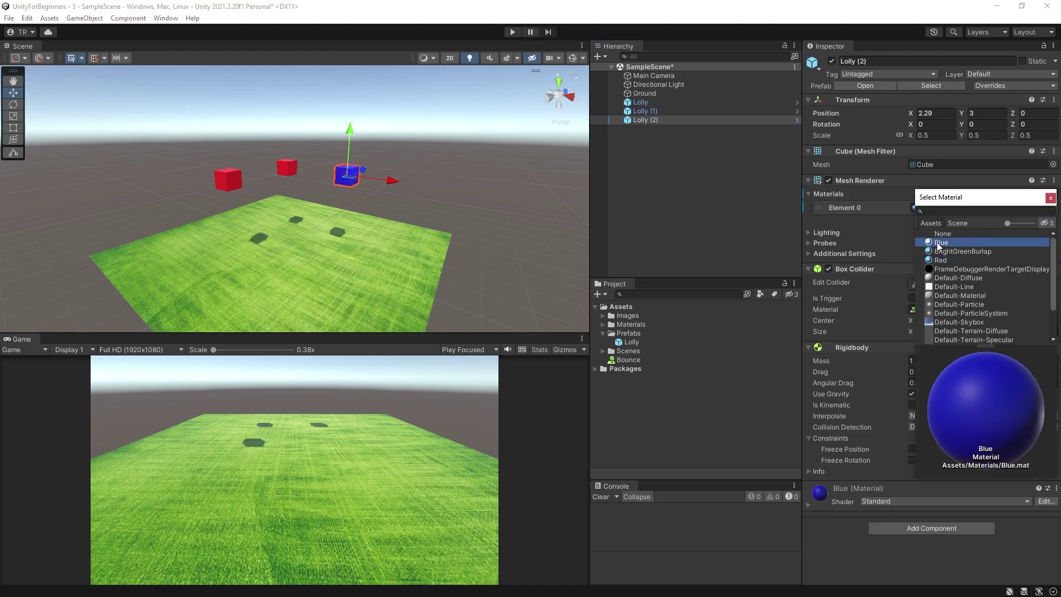
click(1050, 198)
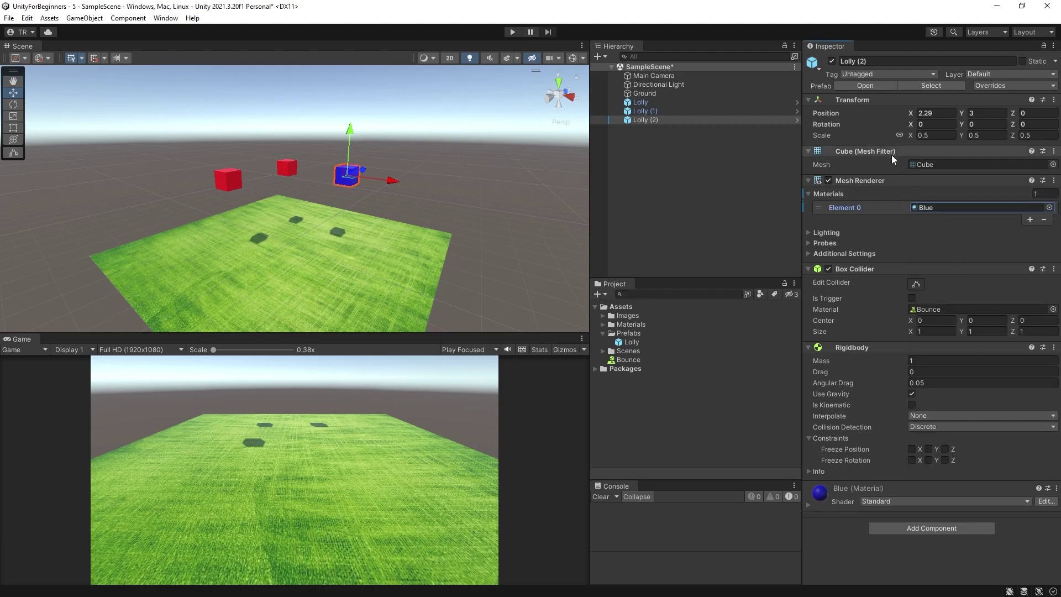
Set Lolly (2)'s Rotation X to 45, Scale to 0.75 and Rigidbody Drag to 0.5.
click(933, 124)
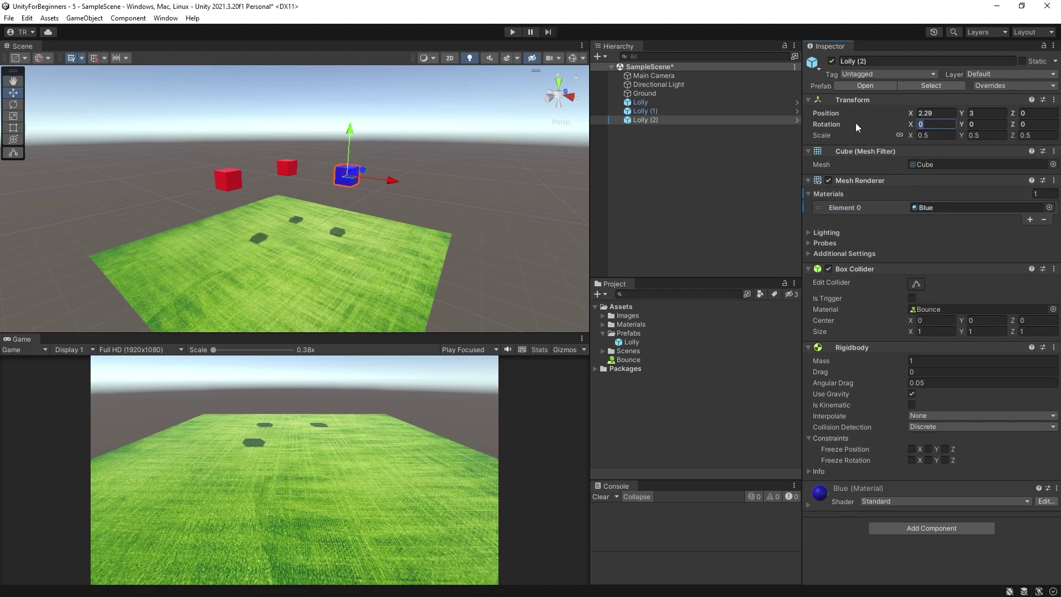
text(45)
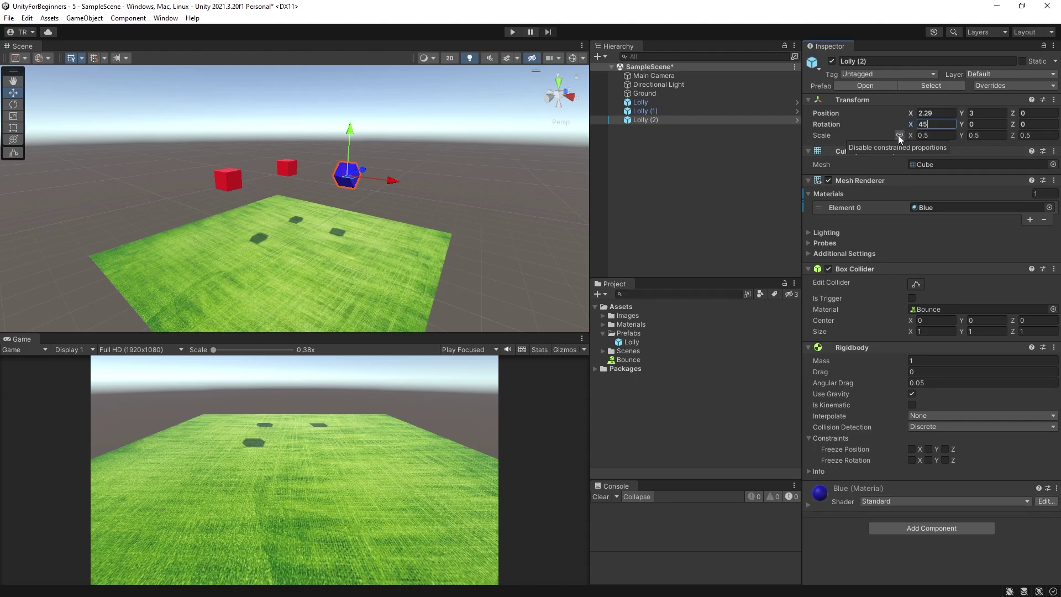
click(934, 136)
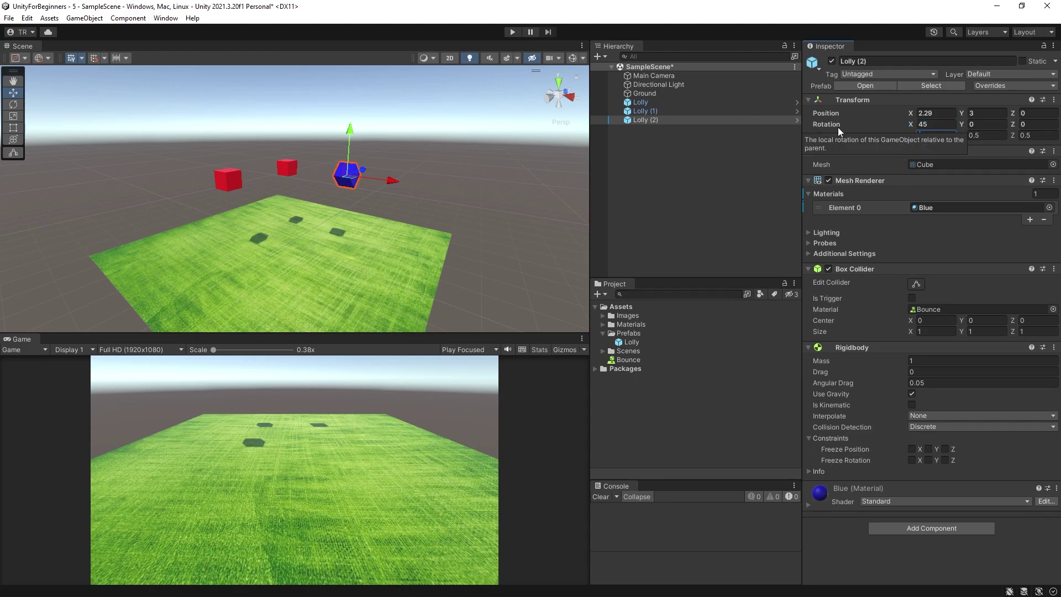
text(.75)
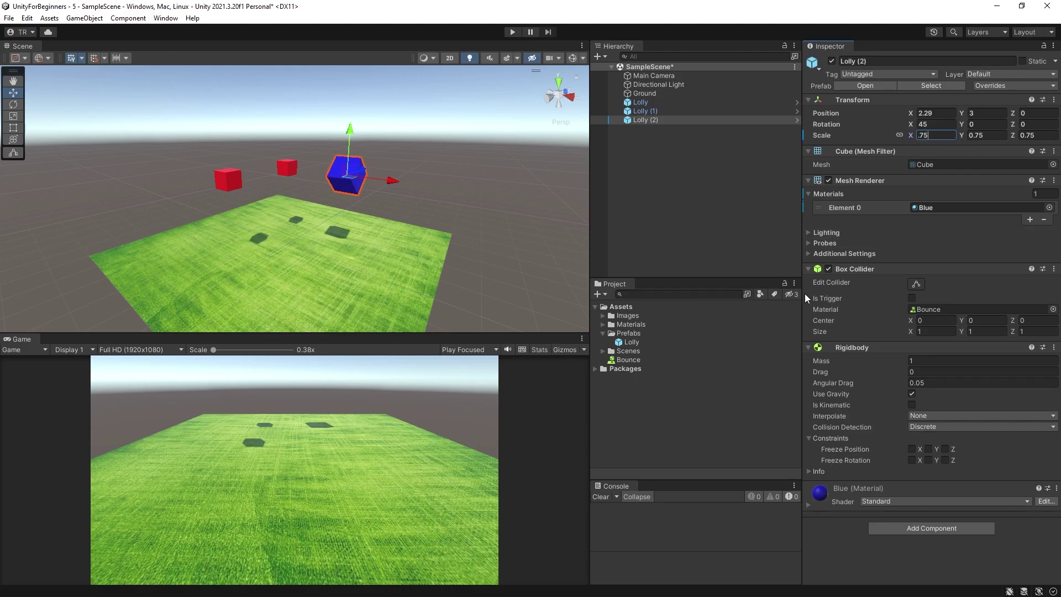
click(872, 368)
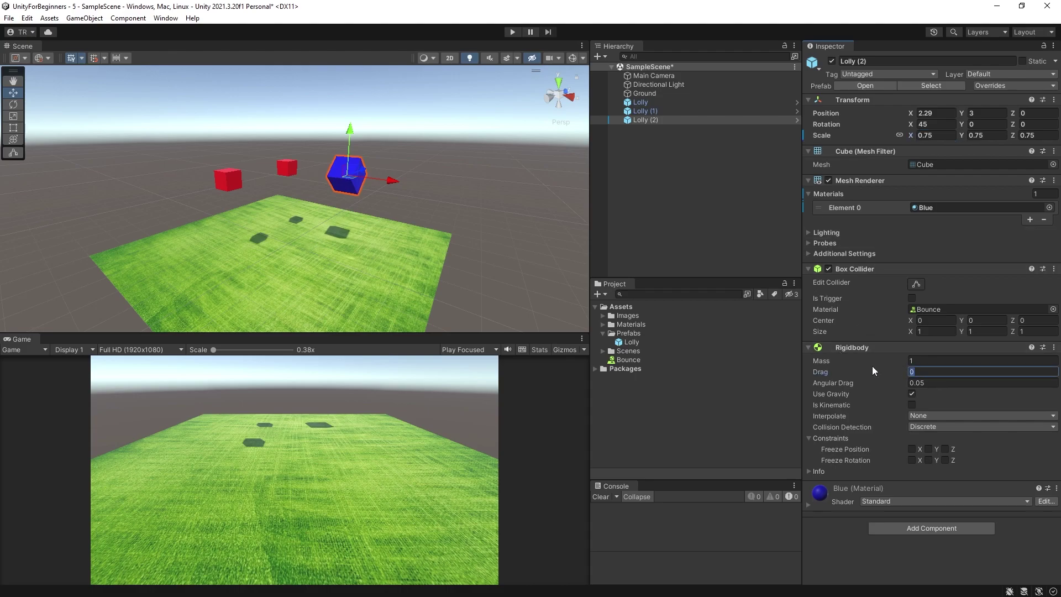
text(.5)
click(646, 179)
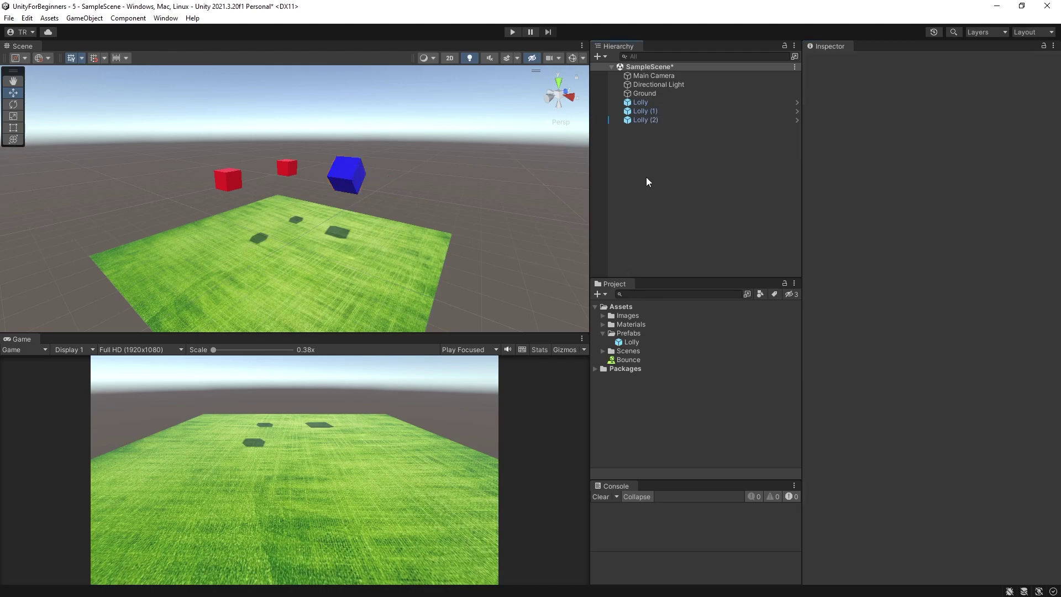
click(513, 32)
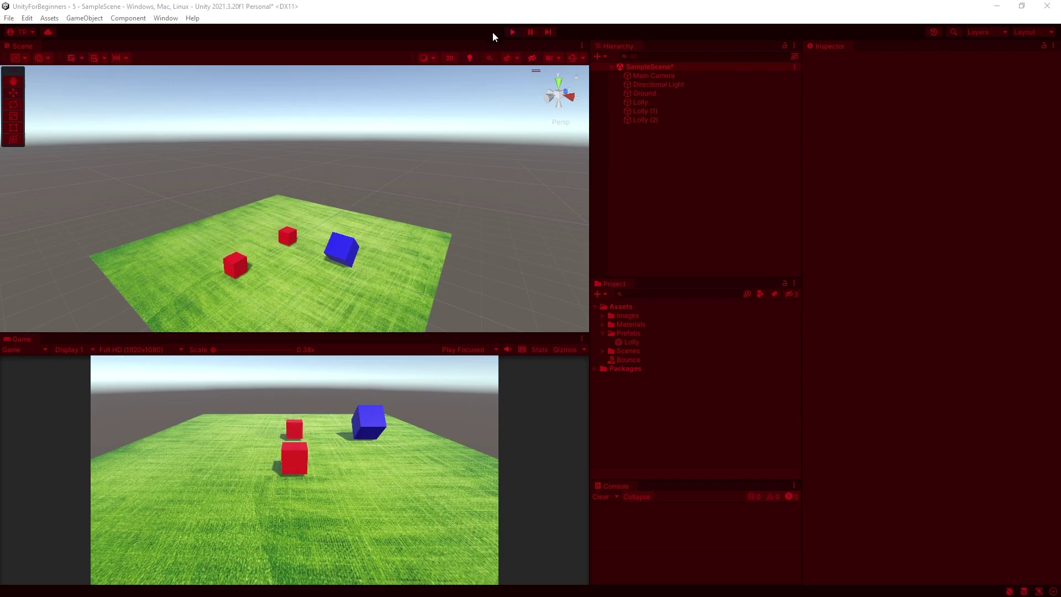
click(513, 32)
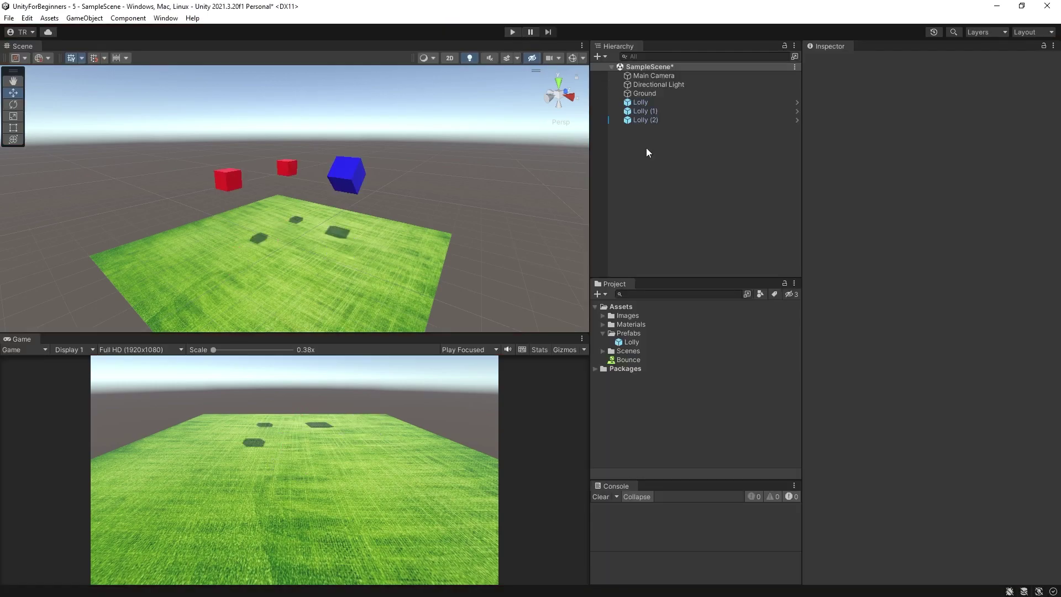
Review Lolly (2)'s Transform, Mesh Renderer and Rigidbody overrides in the Overrides list.
click(641, 120)
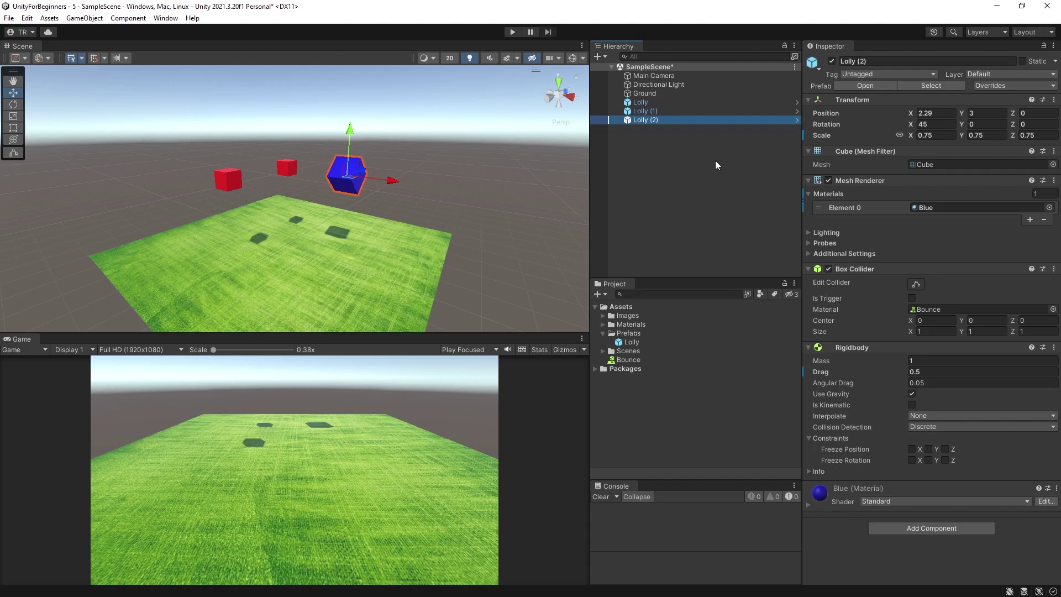
click(993, 85)
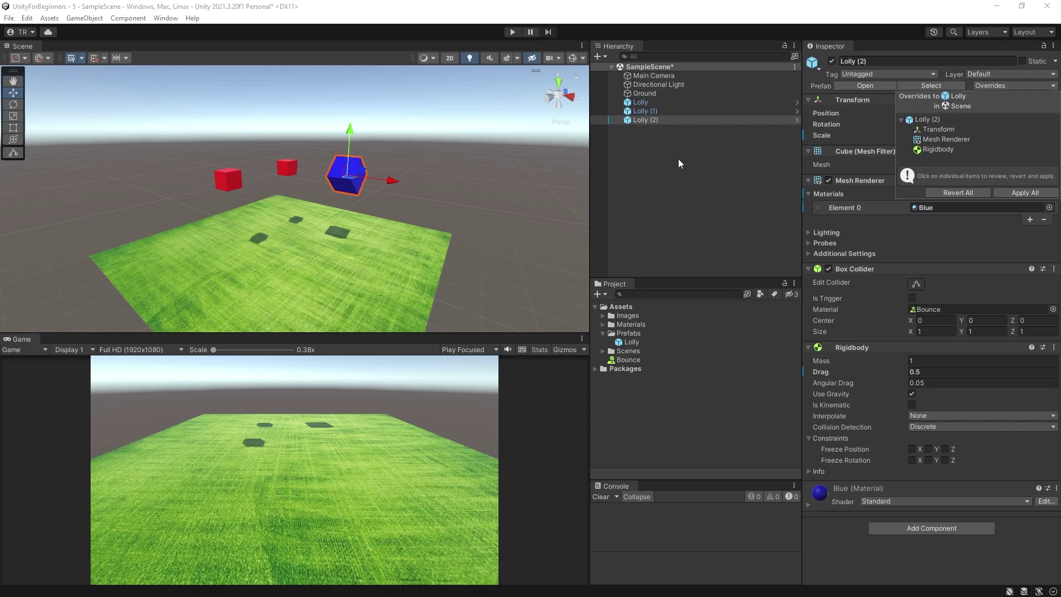
click(646, 121)
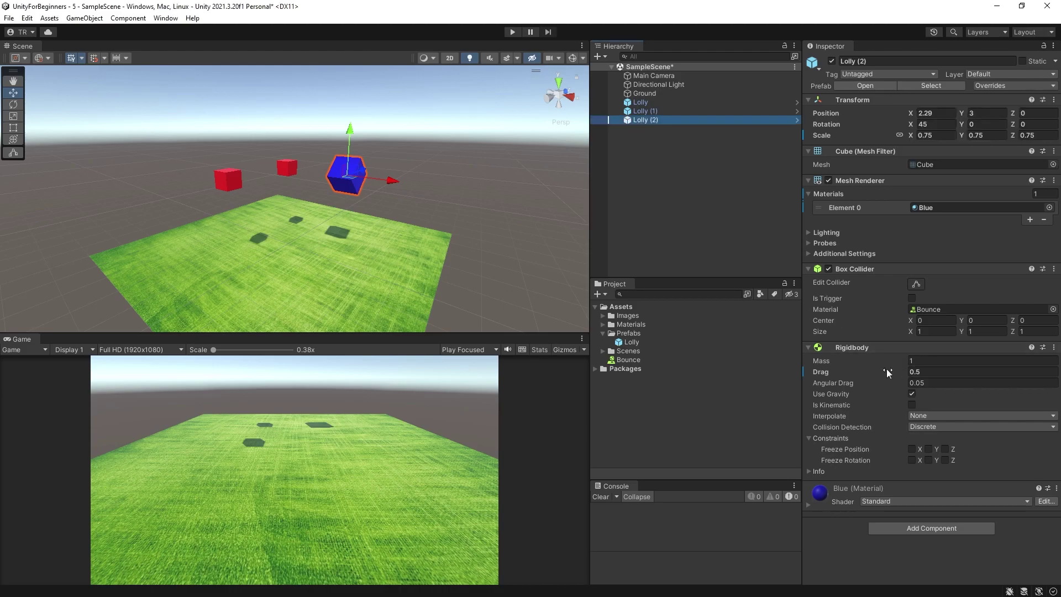
Set the Lolly prefab's Rigidbody Drag to 5.
click(610, 344)
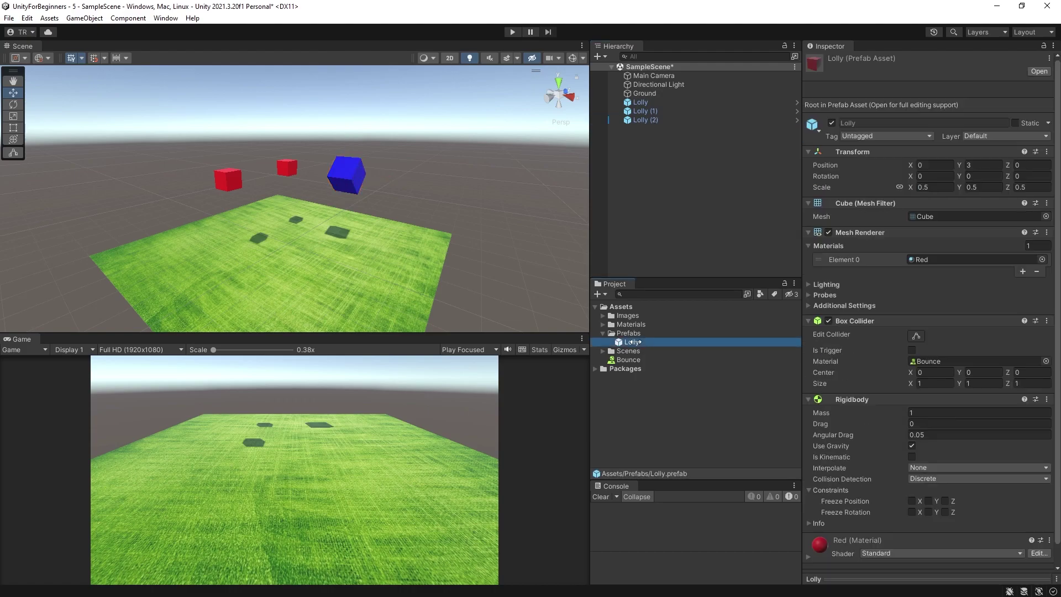
click(855, 423)
text(5)
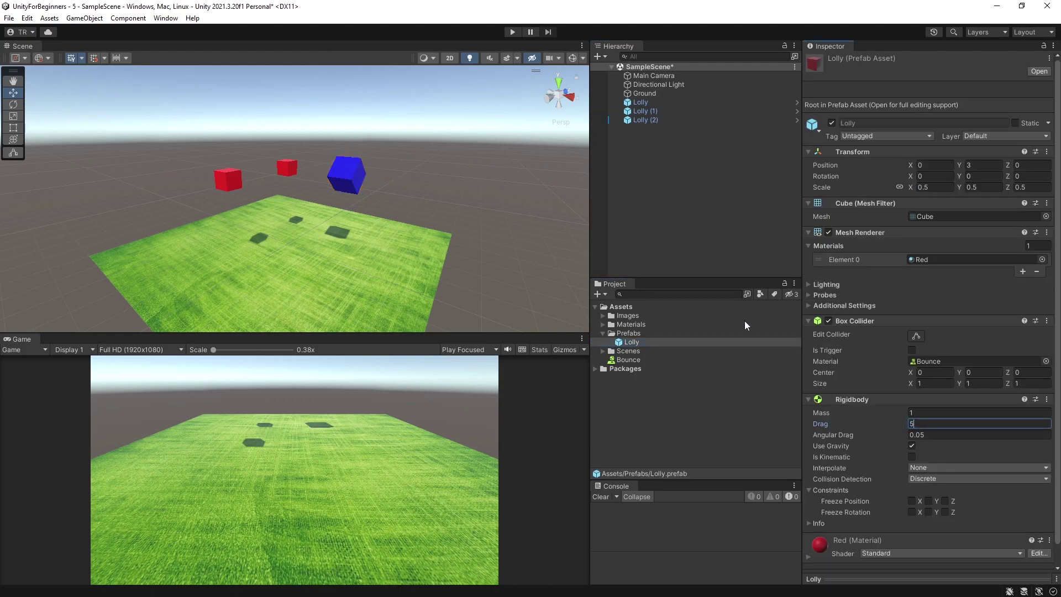
Check that Lolly (2) keeps its 0.5 drag and review its prefab overrides.
click(644, 120)
click(820, 372)
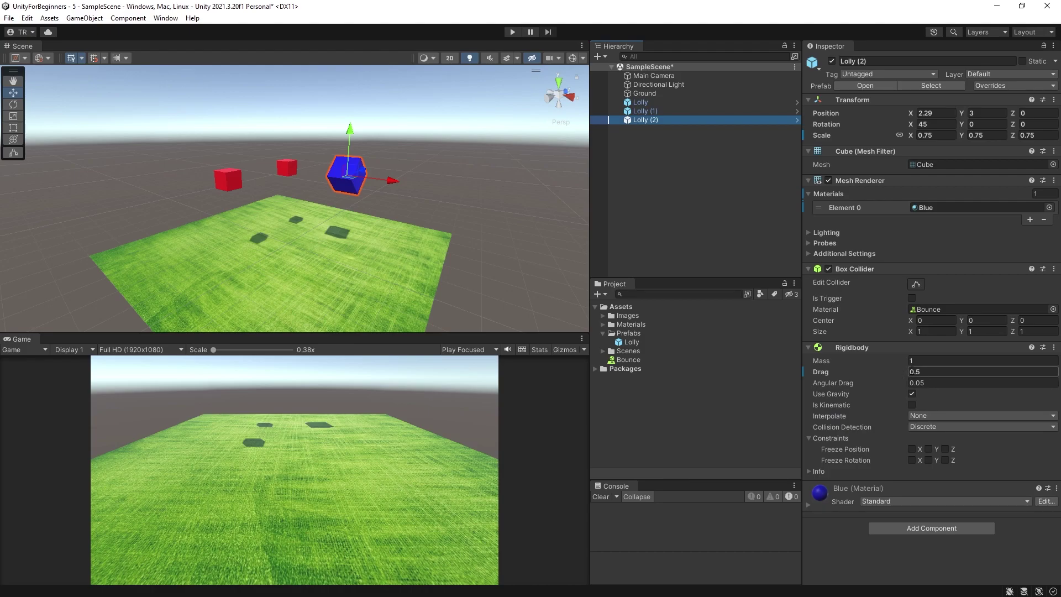
key(Return)
click(1022, 85)
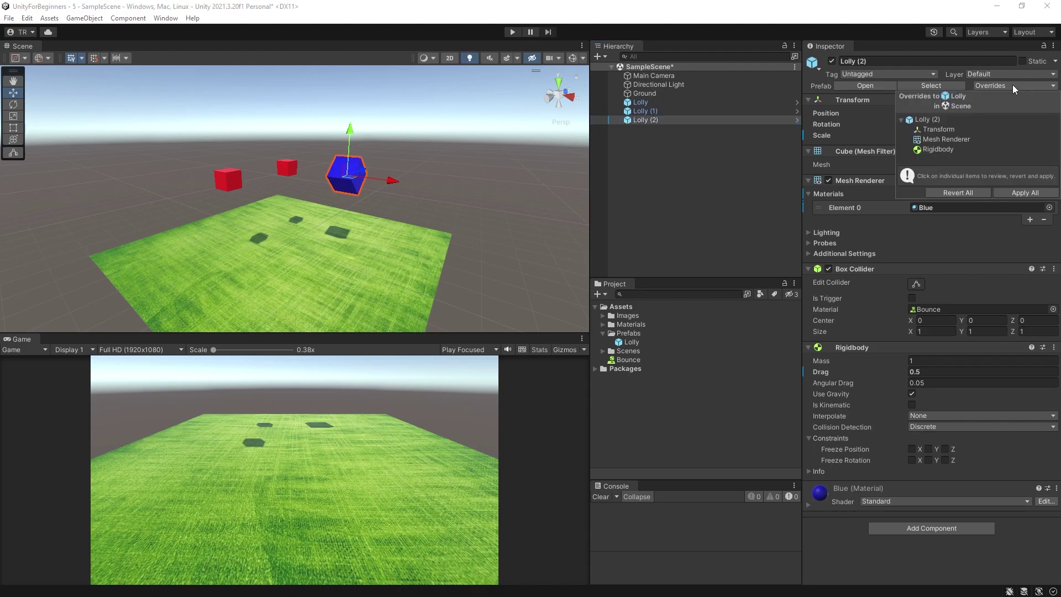
click(711, 217)
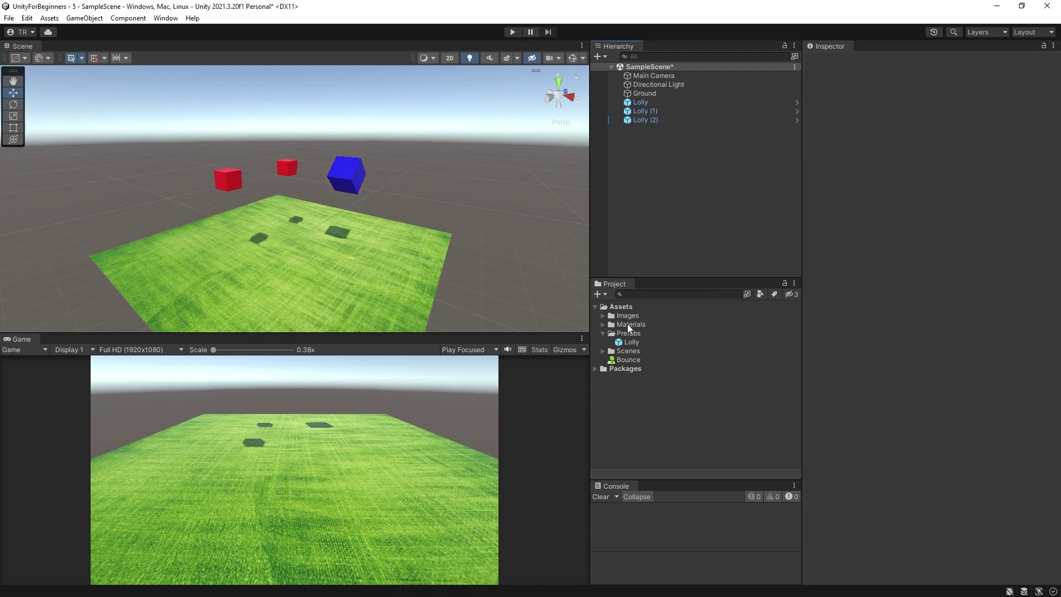
click(631, 342)
click(847, 423)
click(711, 203)
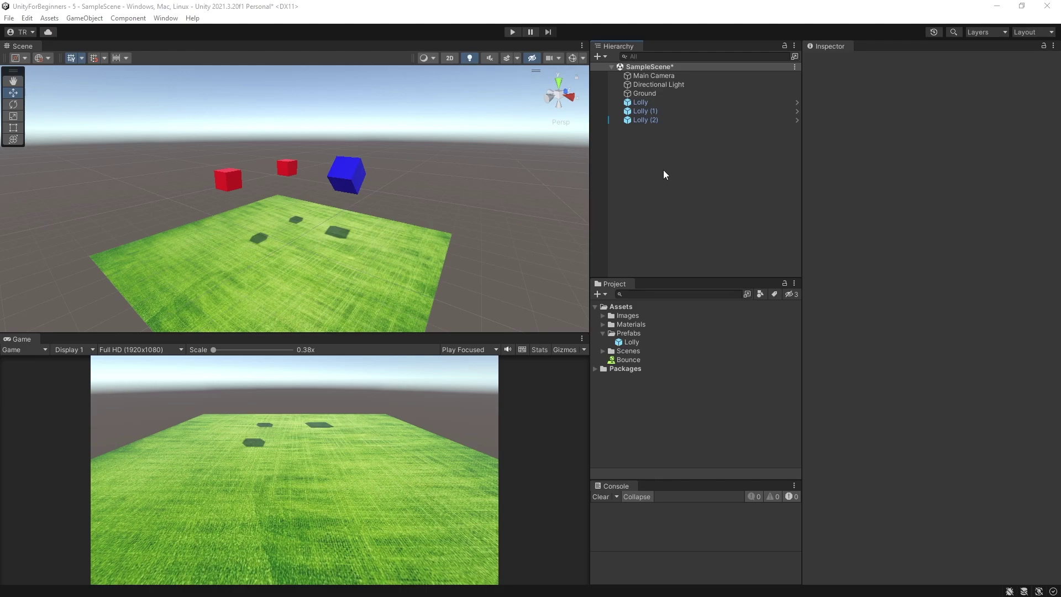
Show Lolly (2)'s Blue material, 45 rotation, 0.75 scale and 0.5 drag in the Inspector.
click(638, 120)
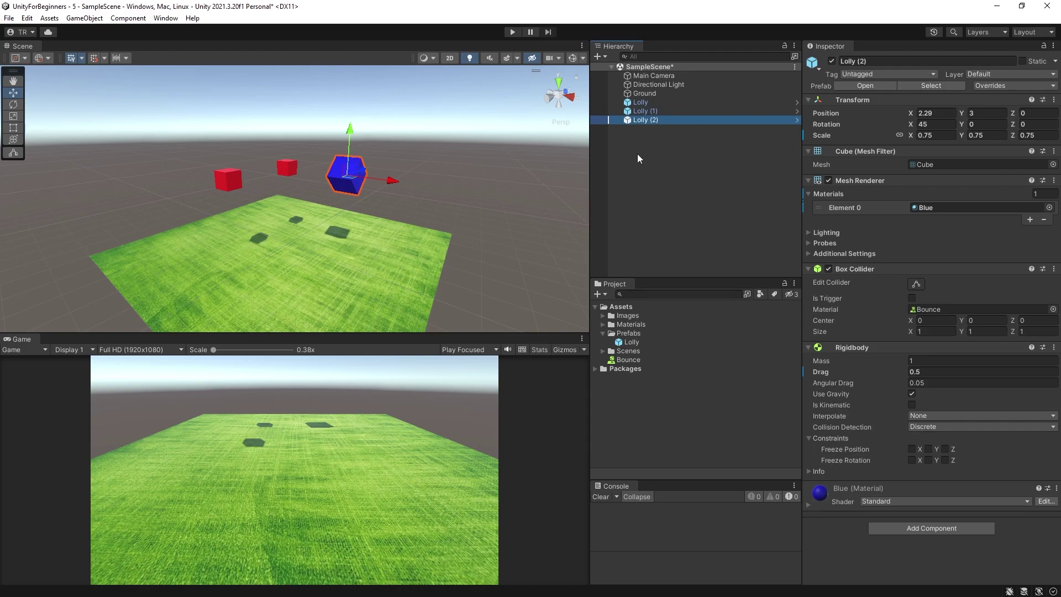
Rename the cube Lolly (2) to Lolly_Special.
click(645, 121)
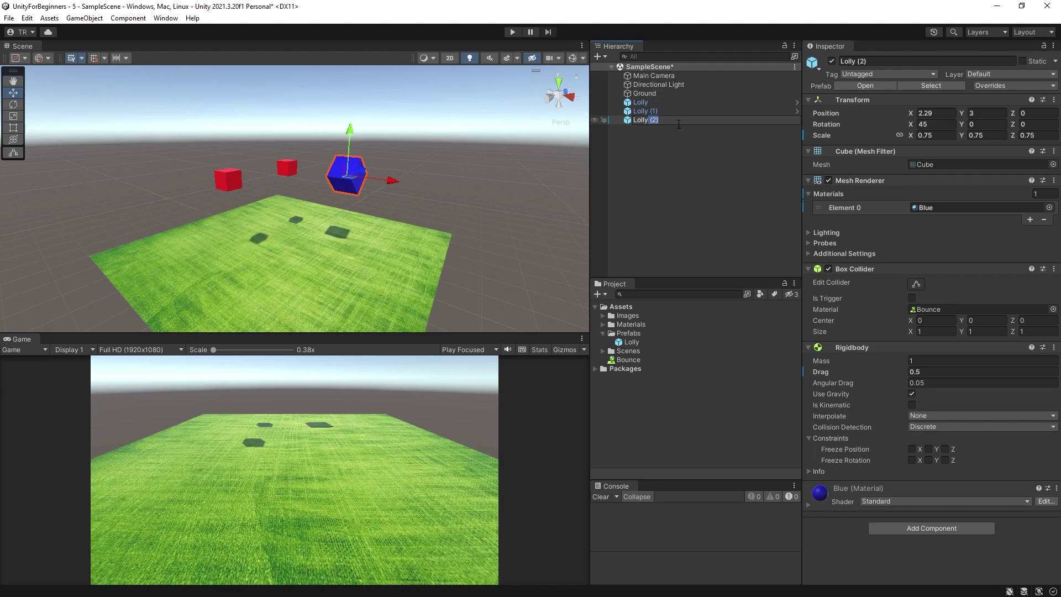
key(BackSpace)
text(_Speci9a)
key(BackSpace)
key(BackSpace)
text(al)
key(Return)
Save Lolly_Special into the Prefabs folder as a Prefab Variant of Lolly.
click(654, 164)
click(639, 120)
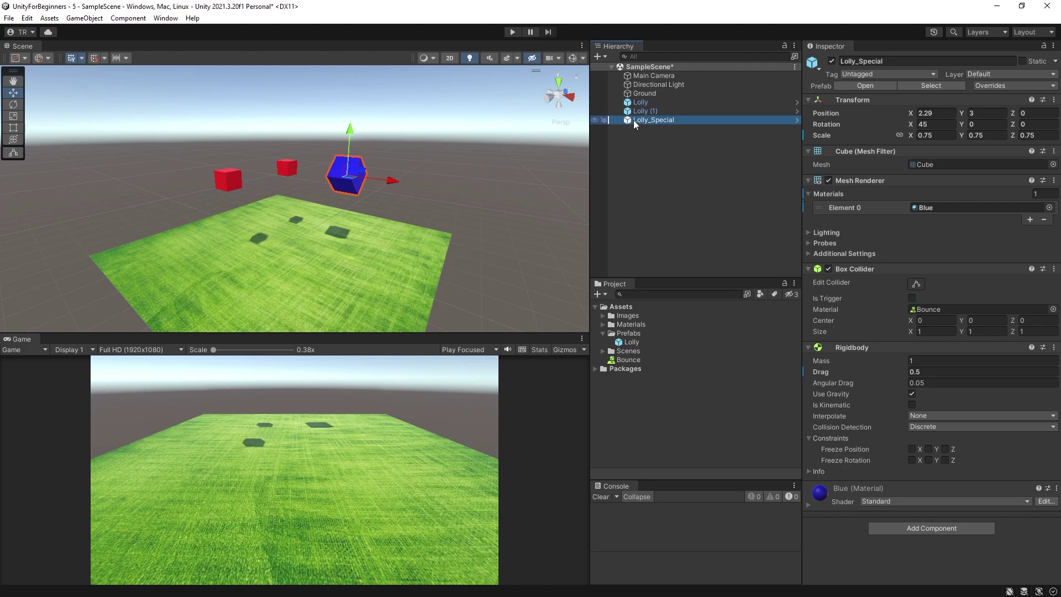
drag(633, 121, 624, 334)
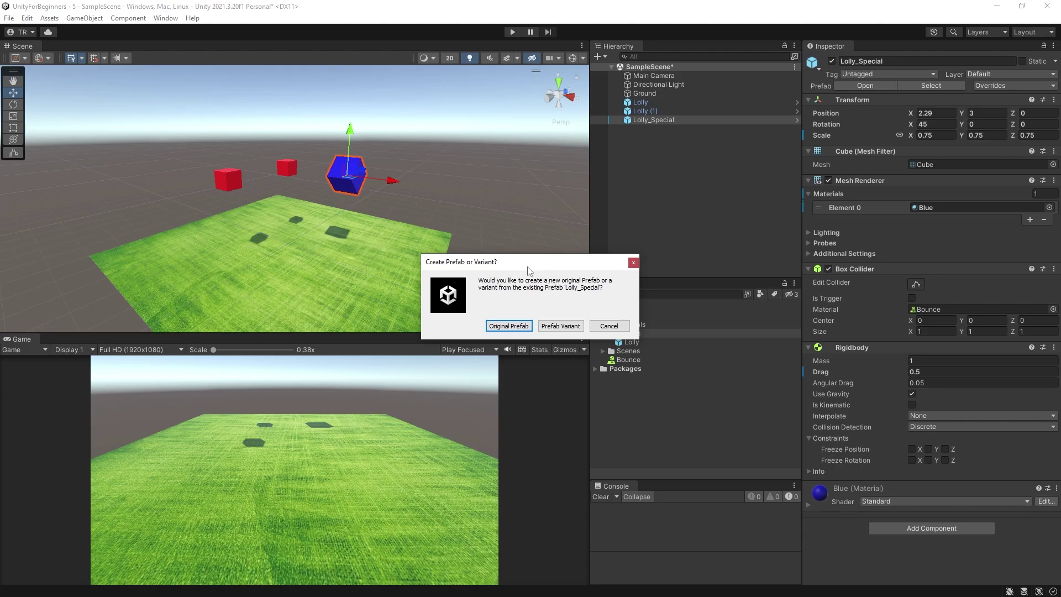
click(560, 326)
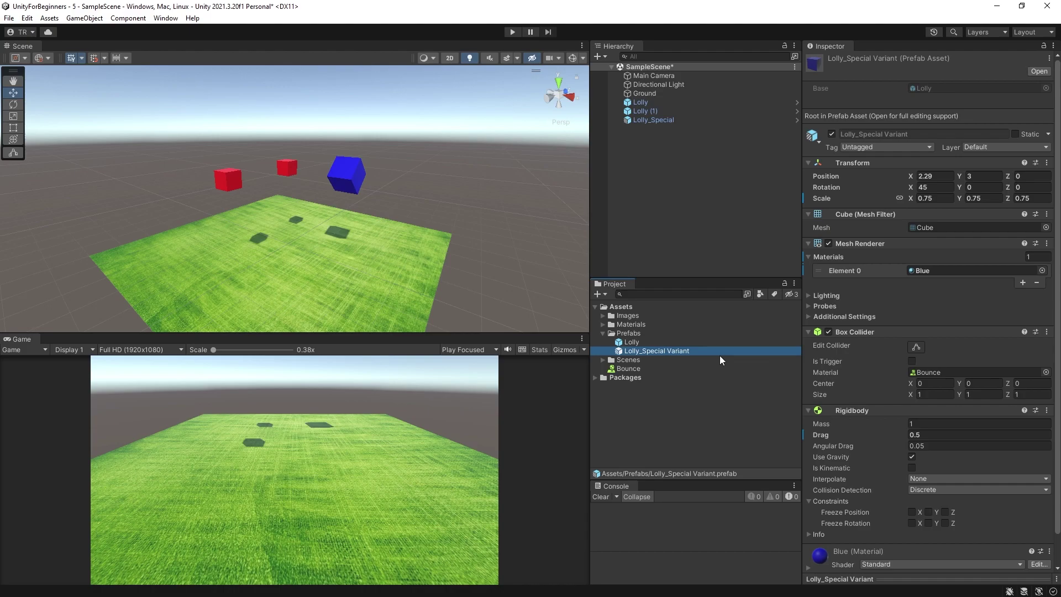
click(642, 119)
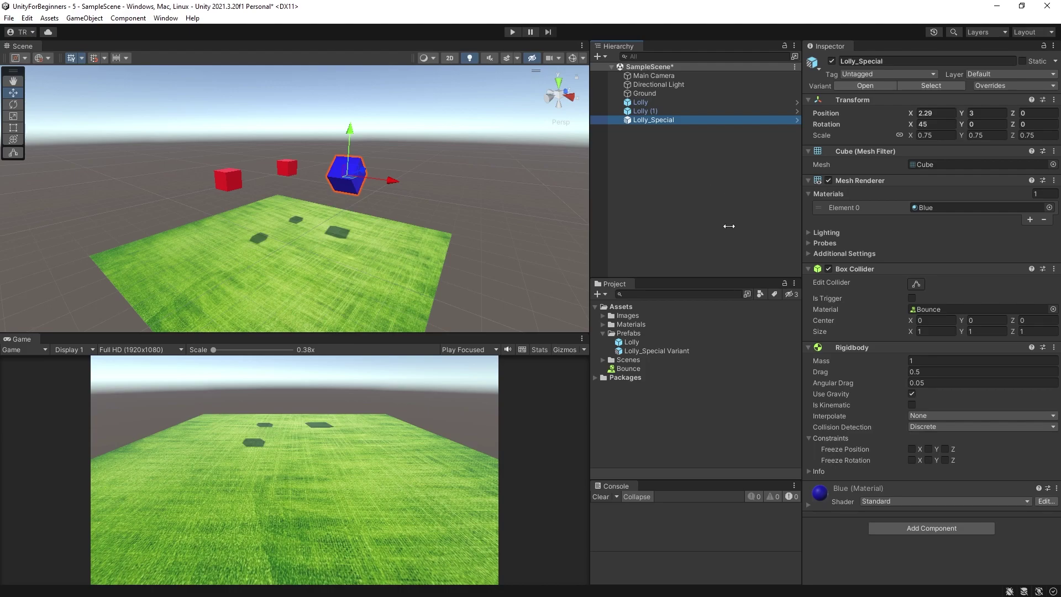
Tag the Lolly prefab as Player and confirm Lolly and Lolly_Special inherit it.
click(628, 342)
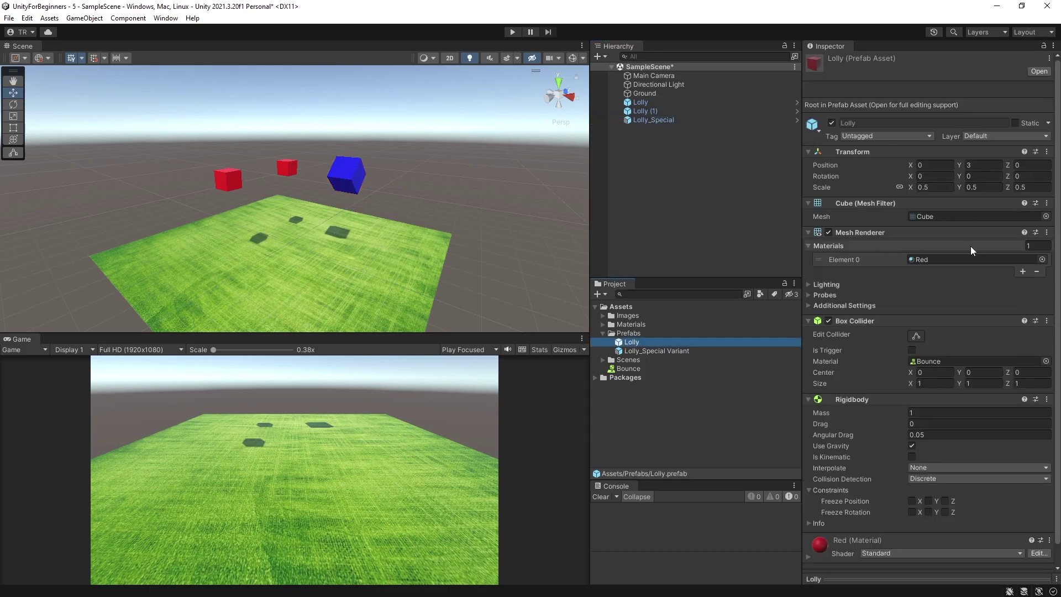
click(884, 137)
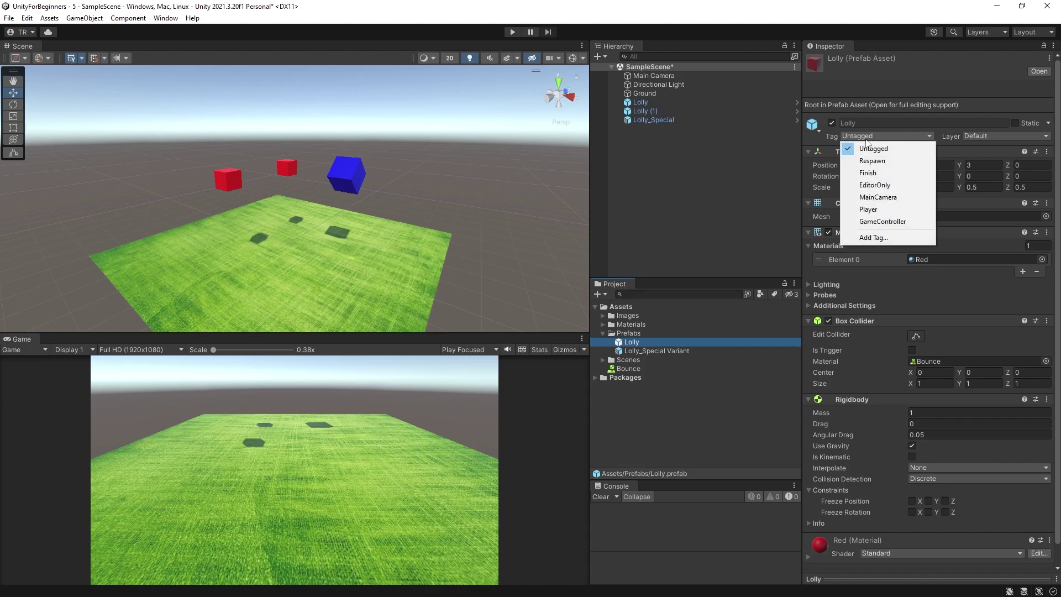
click(879, 210)
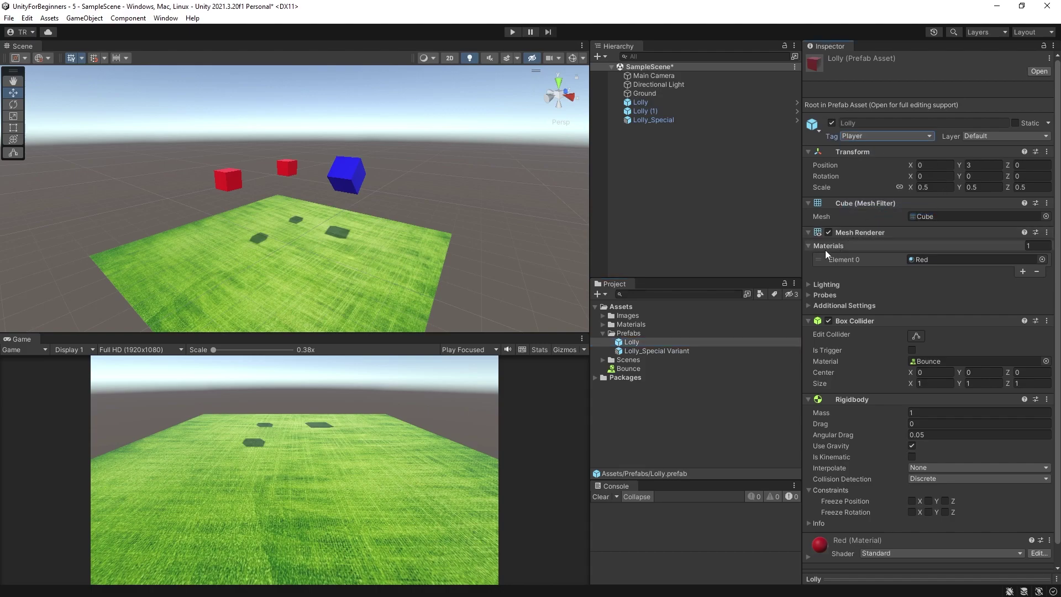
click(639, 103)
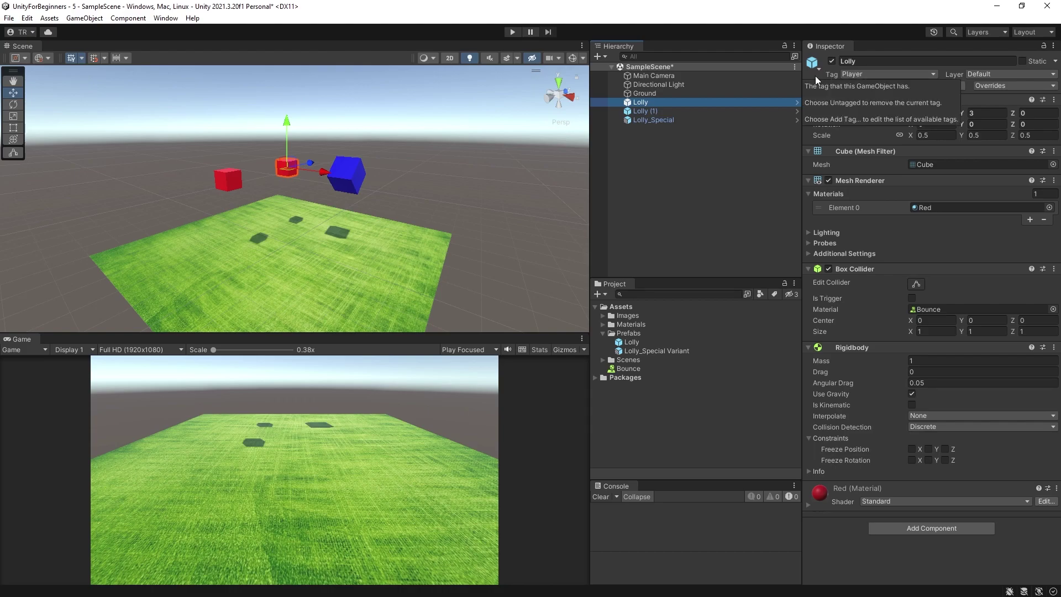
click(632, 119)
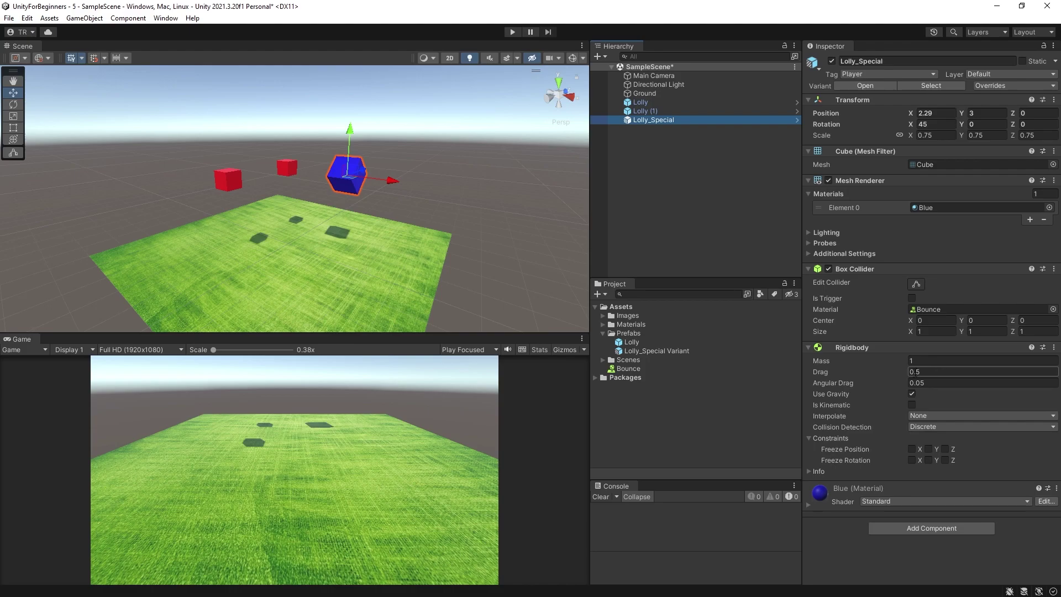
Set the Lolly prefab's Rigidbody Drag to 0.1.
click(631, 343)
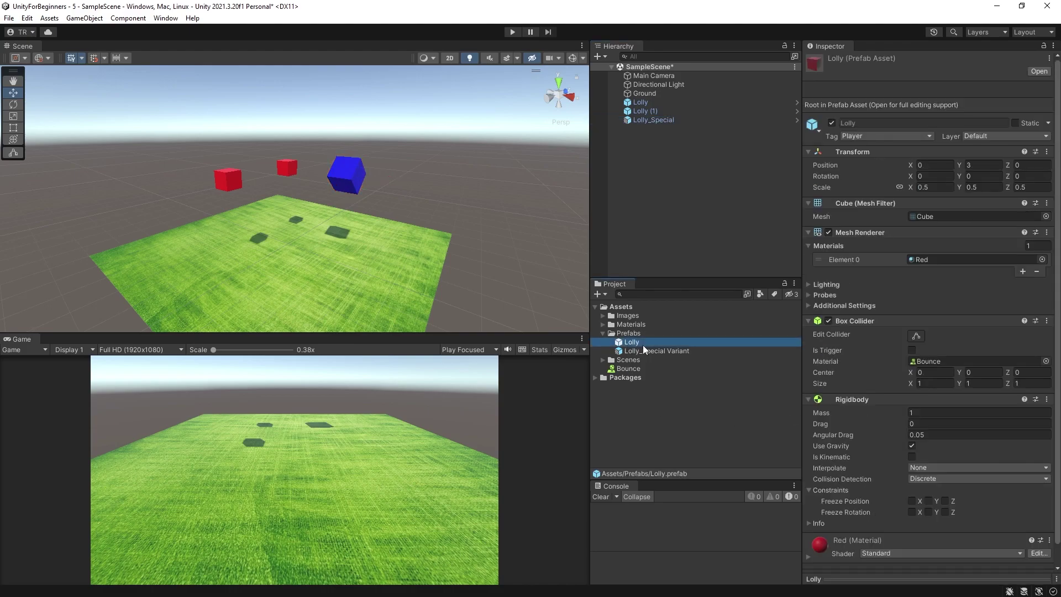
click(924, 423)
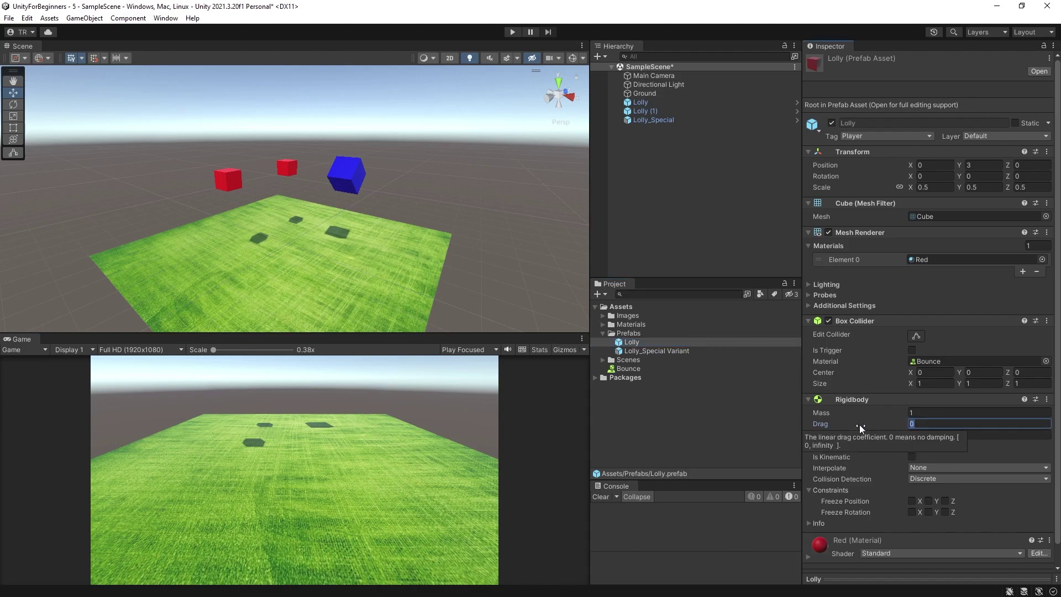
text(.1)
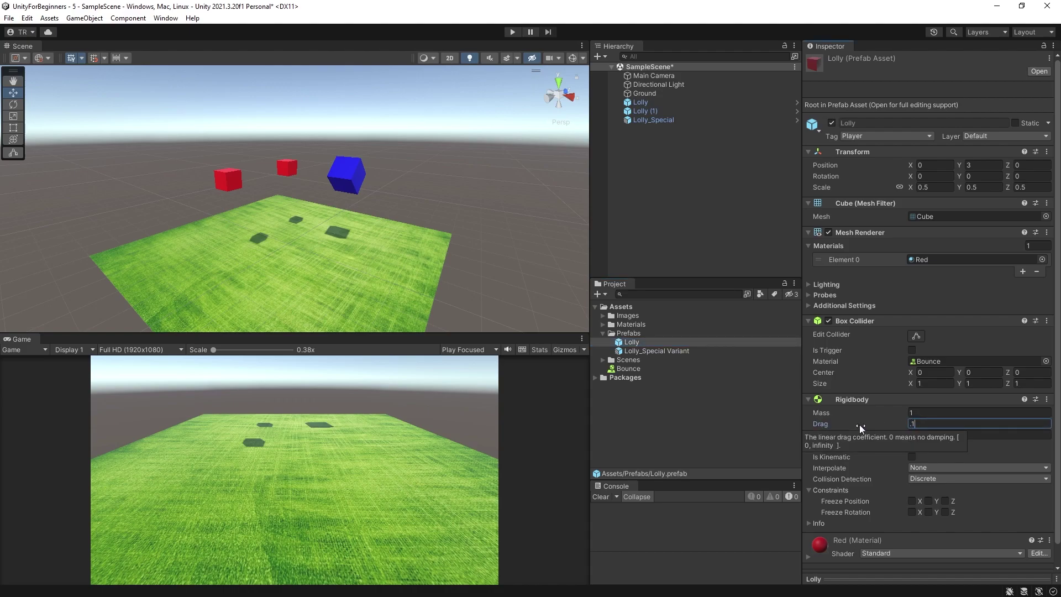
click(627, 343)
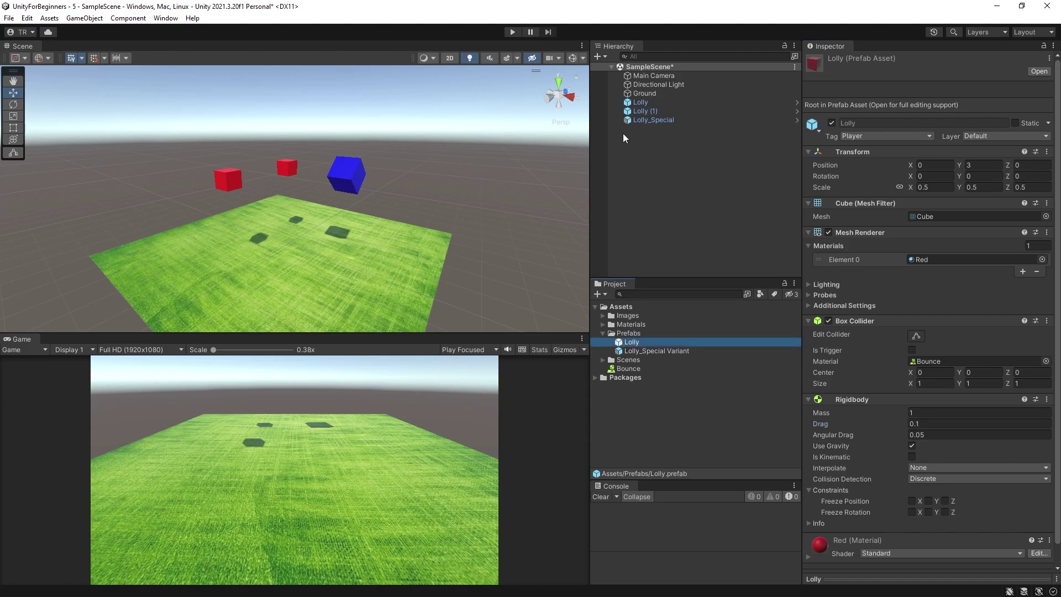
Compare drag values: Lolly shares 0.1 while Lolly_Special keeps 0.5.
click(638, 102)
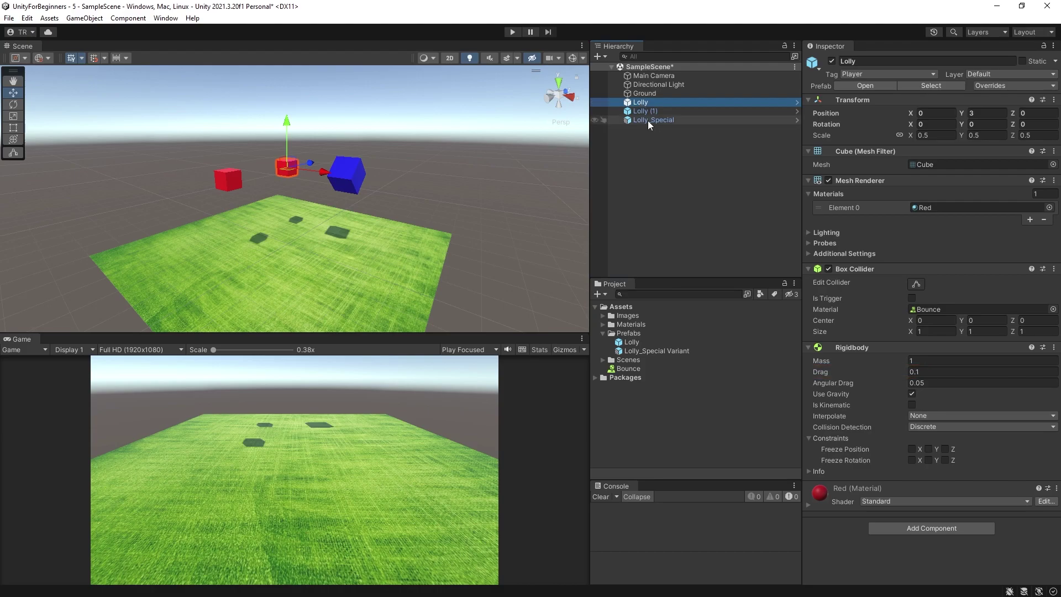
click(647, 120)
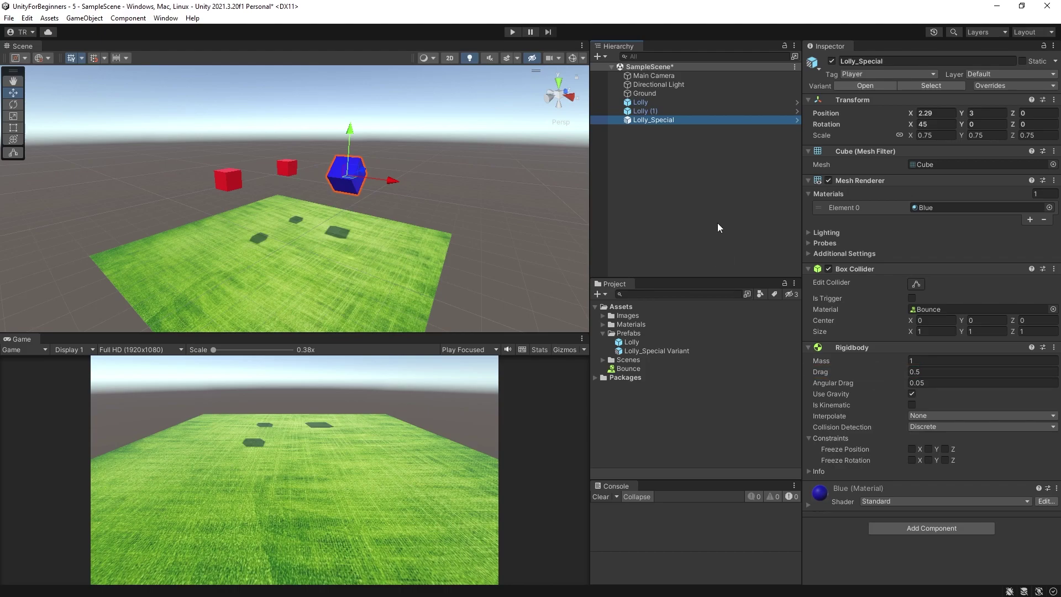
click(630, 347)
click(940, 424)
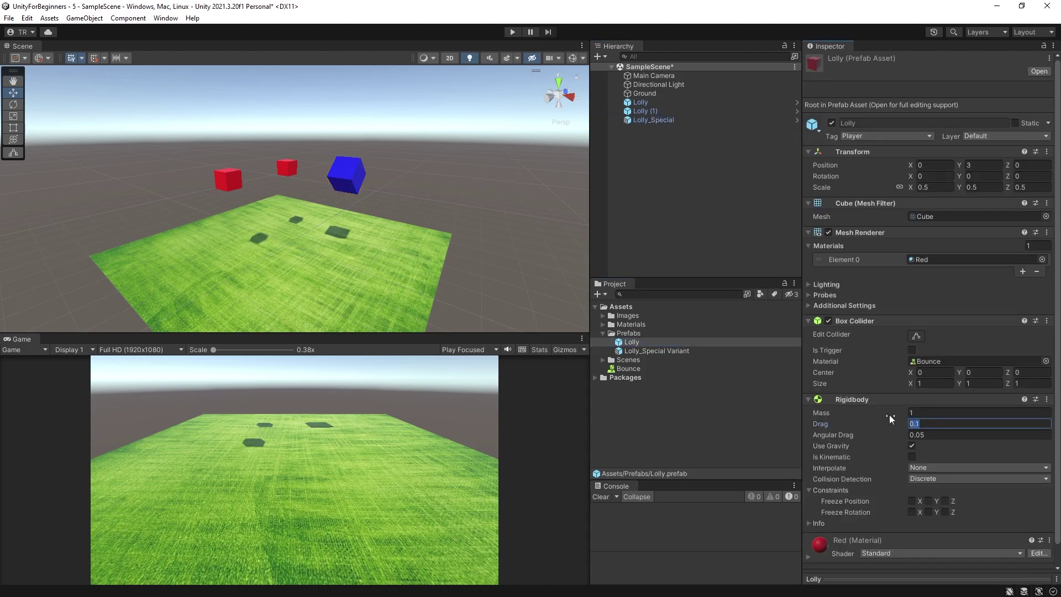
Open the Lolly_Special Variant prefab in Prefab Mode, then return to the scene.
click(687, 204)
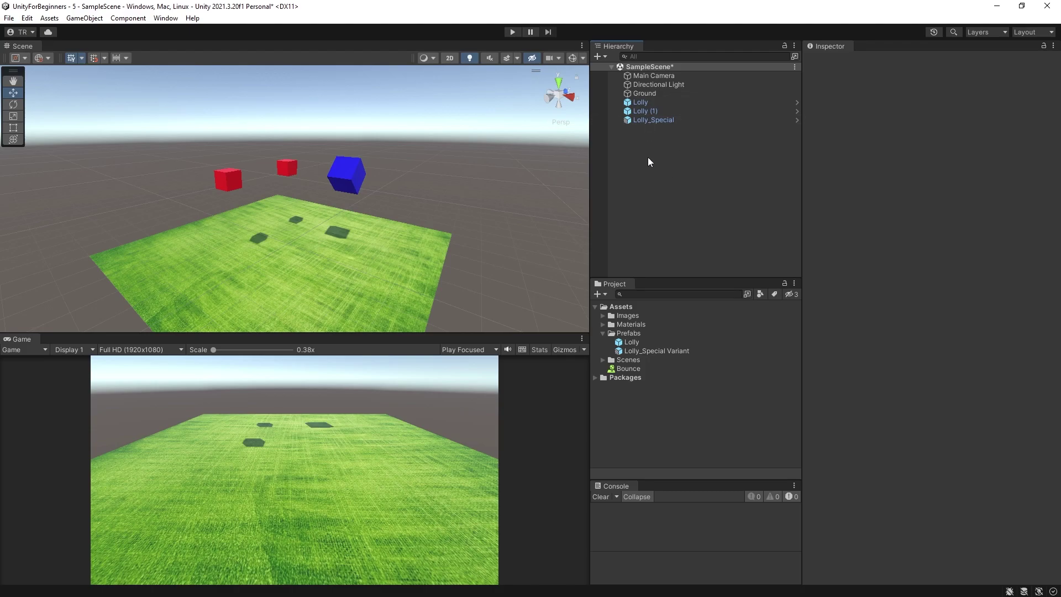
click(650, 351)
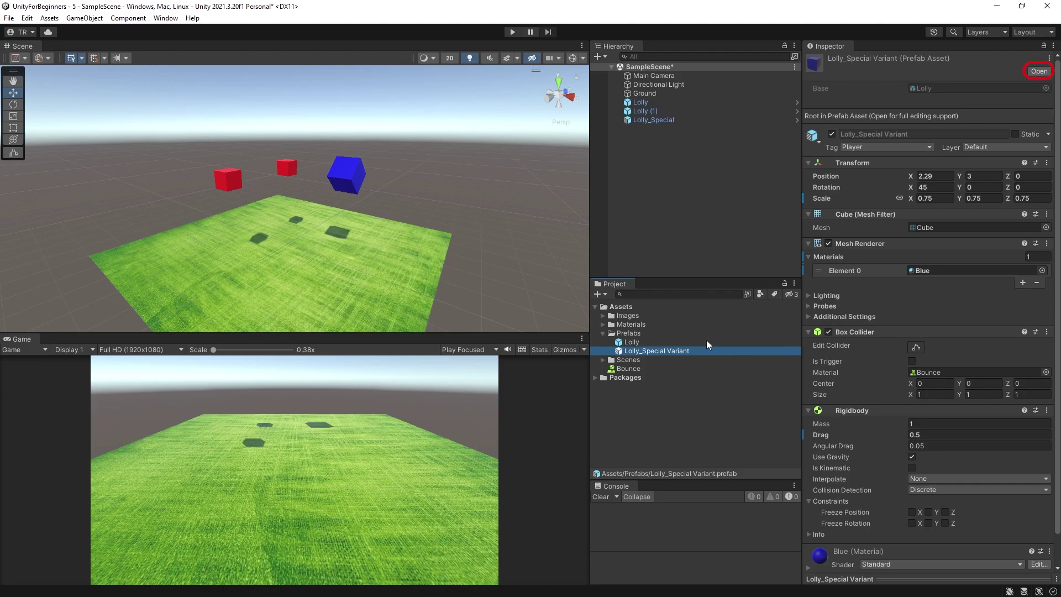
double_click(650, 350)
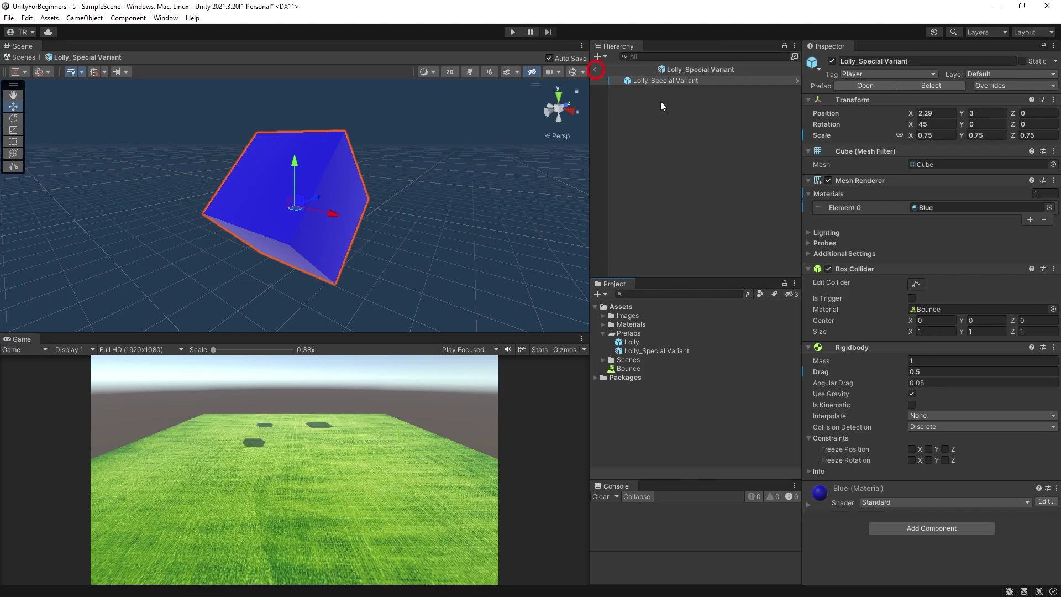
click(595, 69)
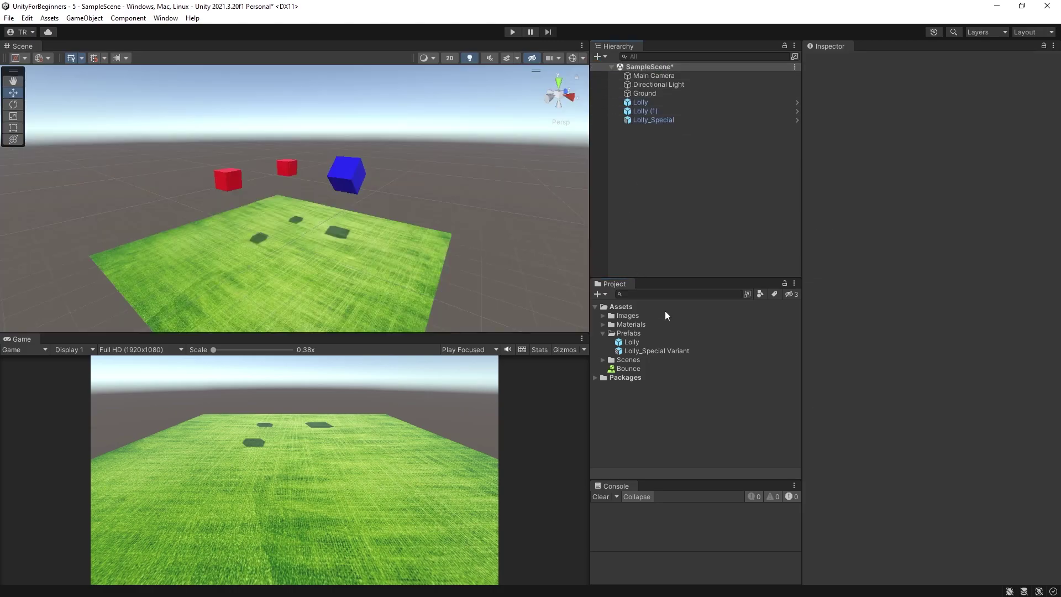
Reopen Lolly_Special Variant for editing and compare its Rigidbody override against Lolly.
click(637, 349)
click(1039, 72)
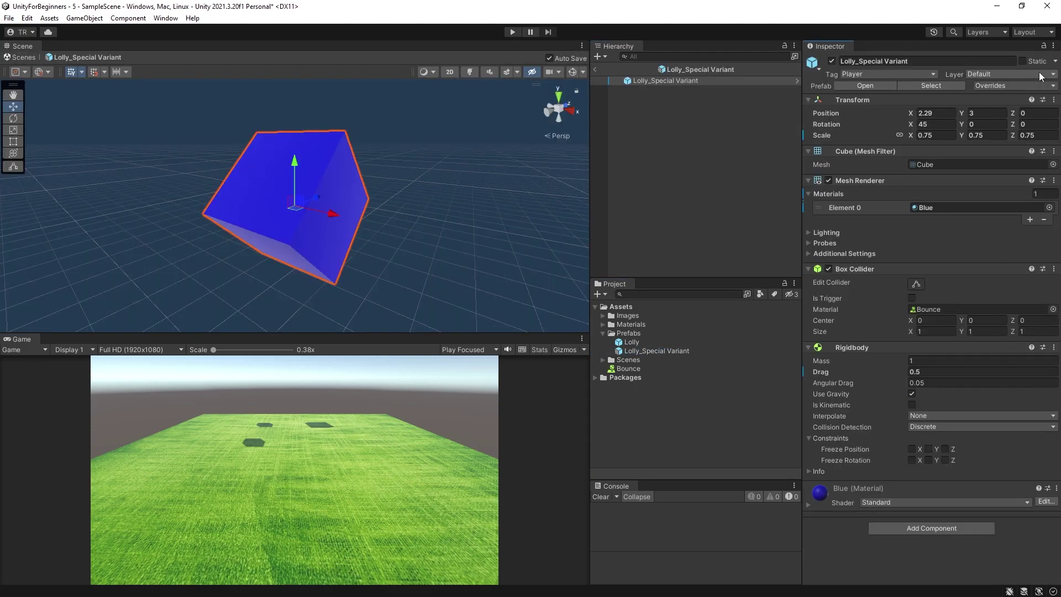
click(1012, 86)
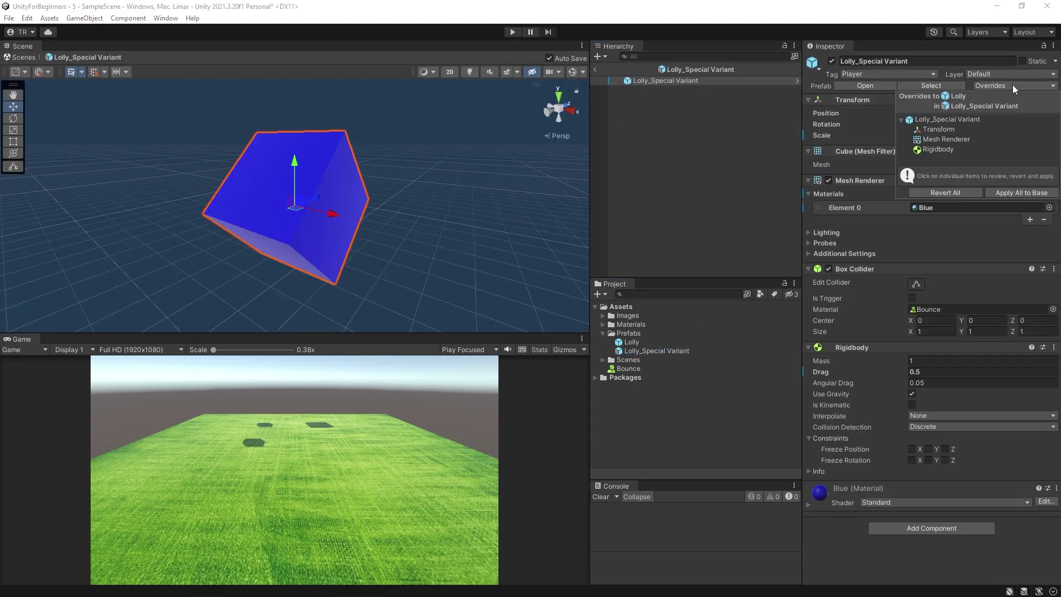
click(931, 151)
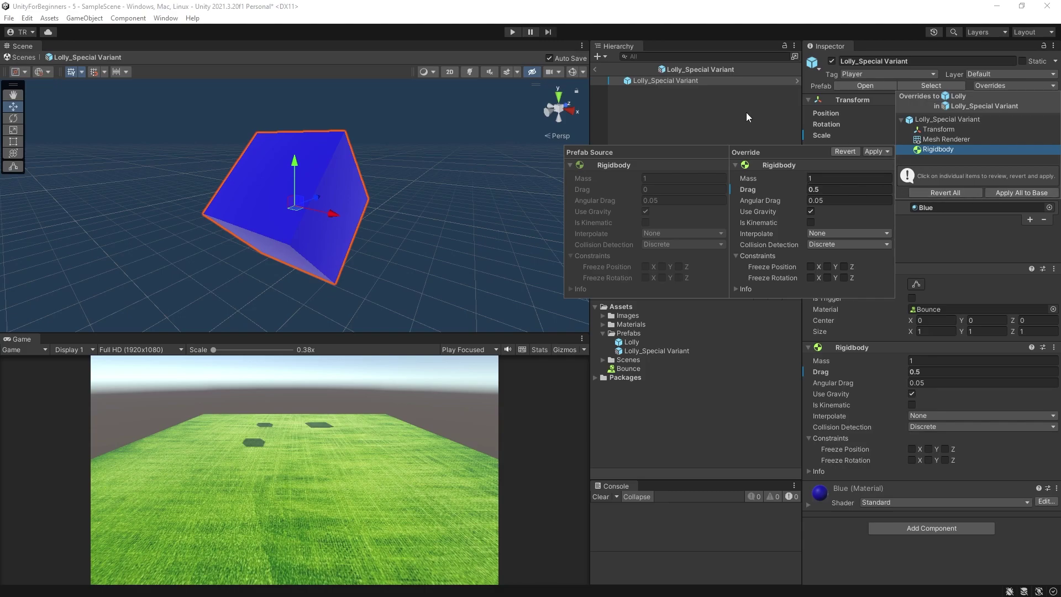
click(716, 119)
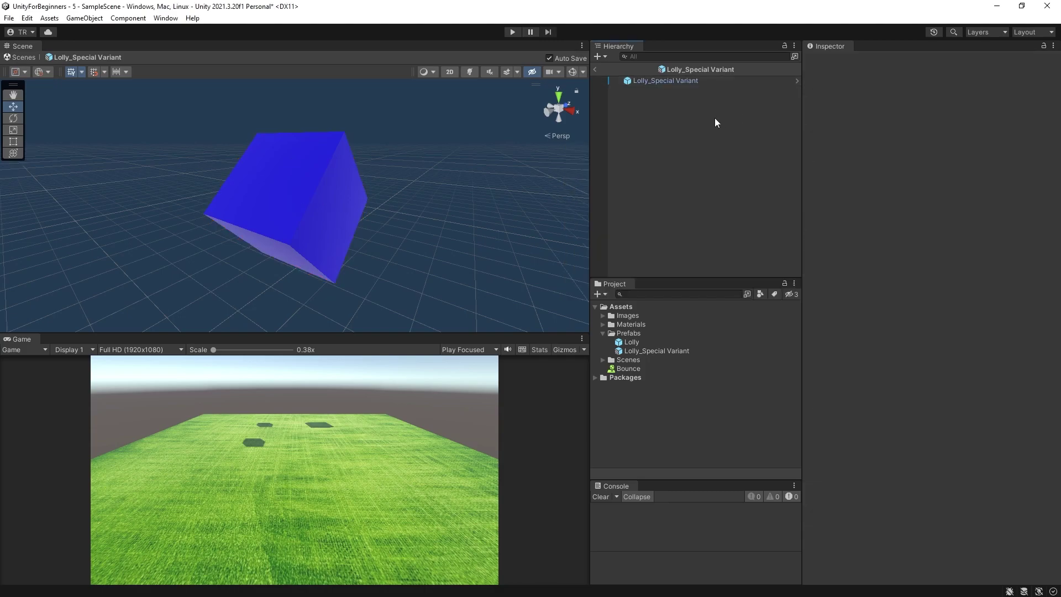
Return to the main scene and delete the Lolly, Lolly (1) and Lolly_Special cubes.
click(596, 68)
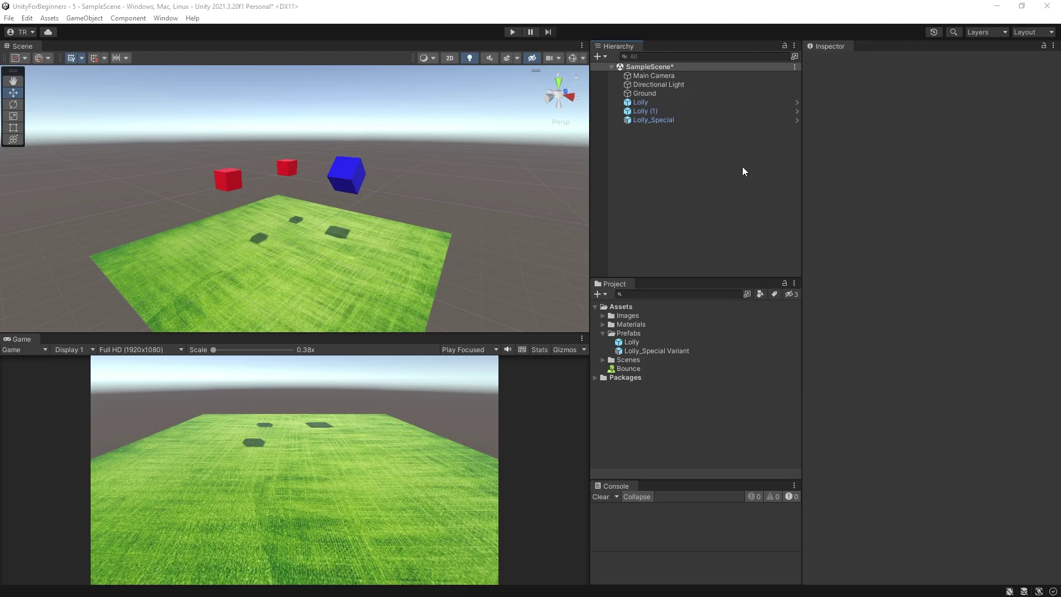
click(641, 101)
shift+click(639, 119)
key(Delete)
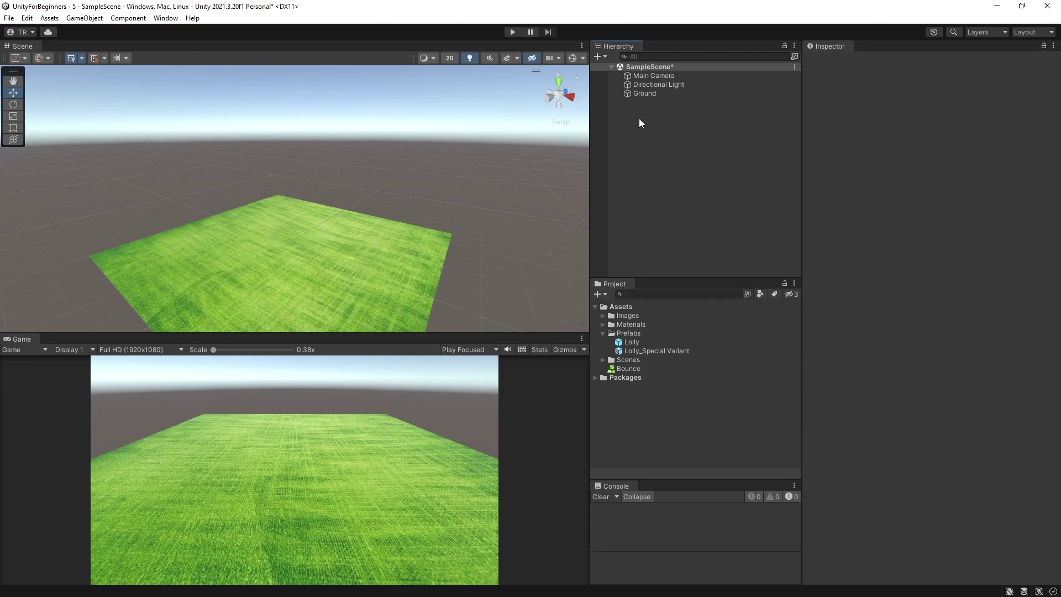
Create an empty object named GobStopper and reset its Transform to position 0, 0, 0.
right_click(636, 154)
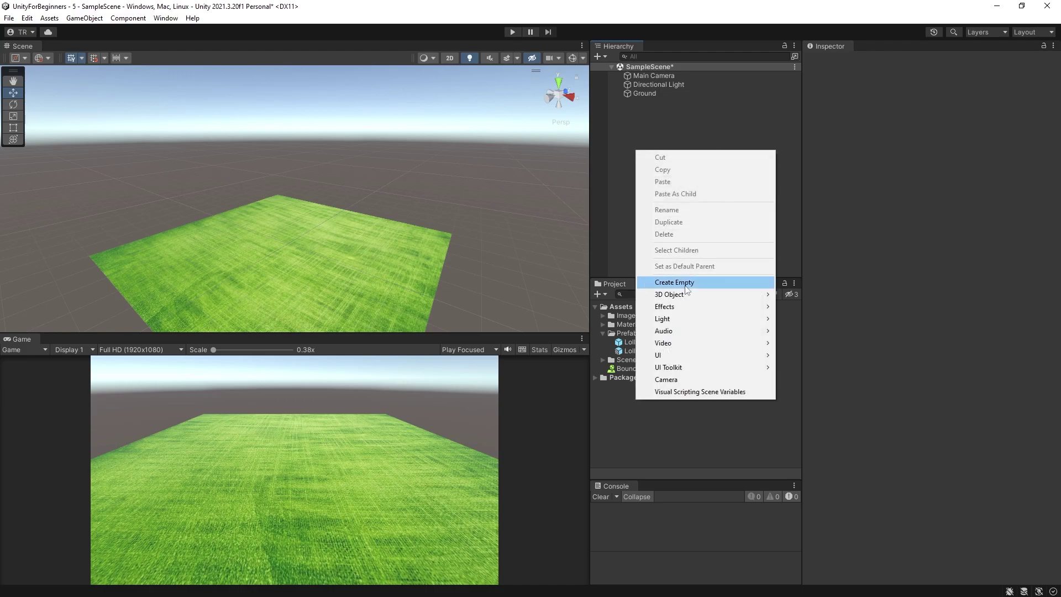
click(707, 283)
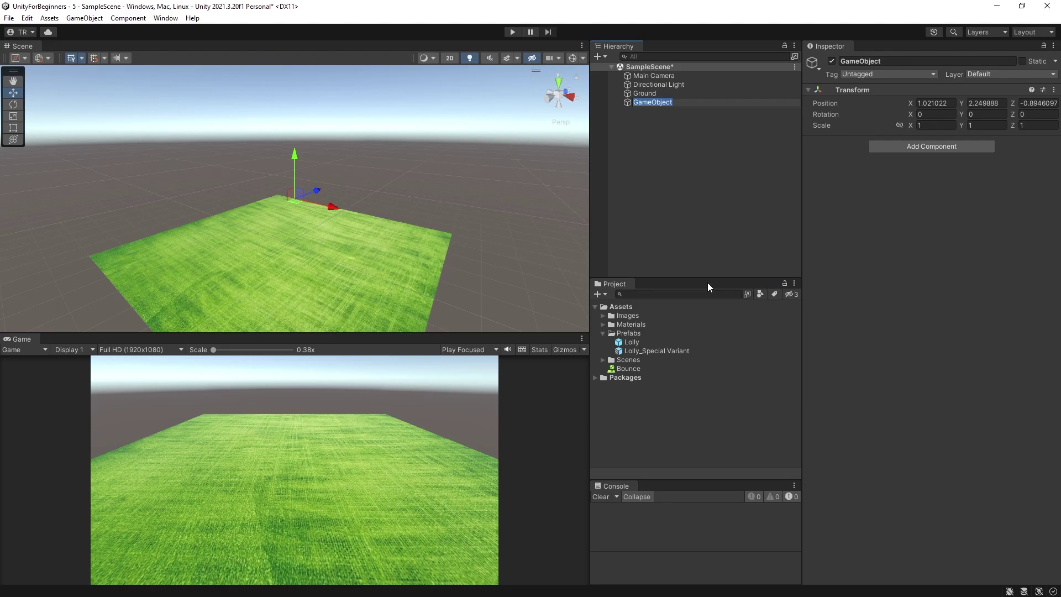
text(GobStopper)
click(671, 161)
click(662, 103)
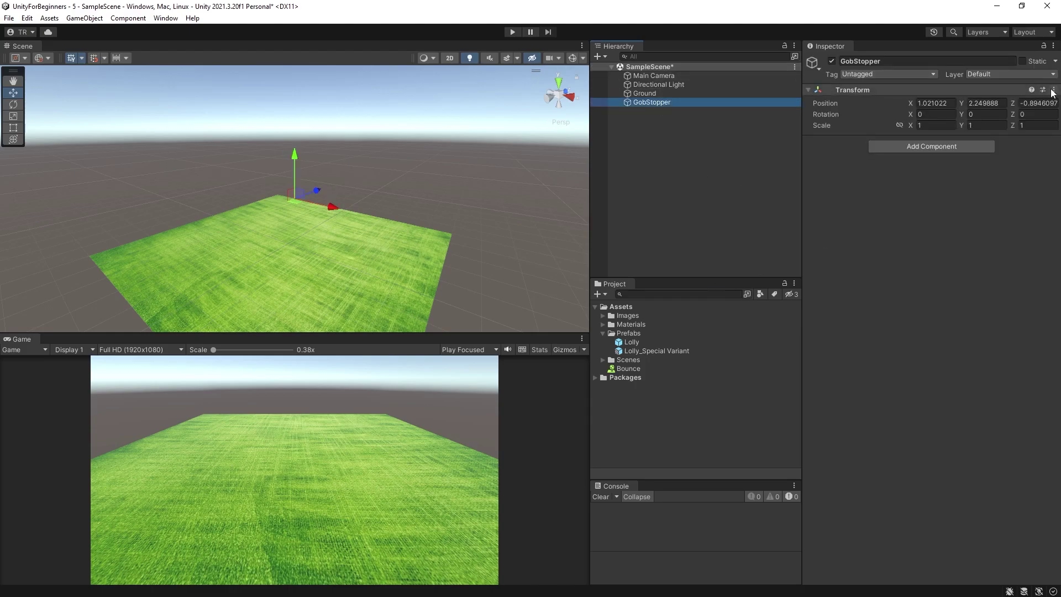
click(1053, 92)
click(982, 100)
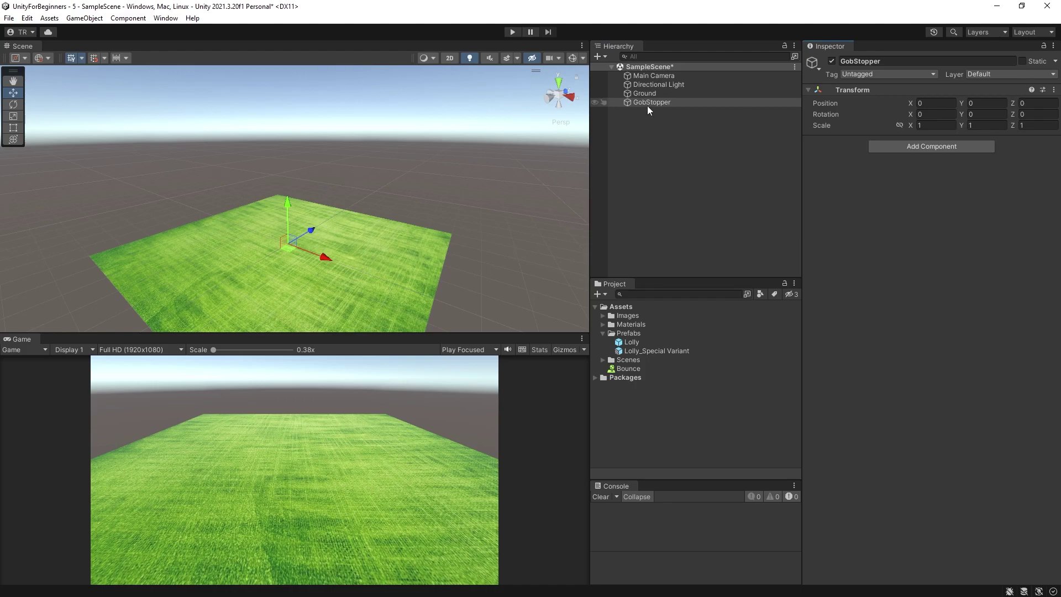
Change the Lolly prefab asset's Transform Y position from 3 to 0.
click(628, 343)
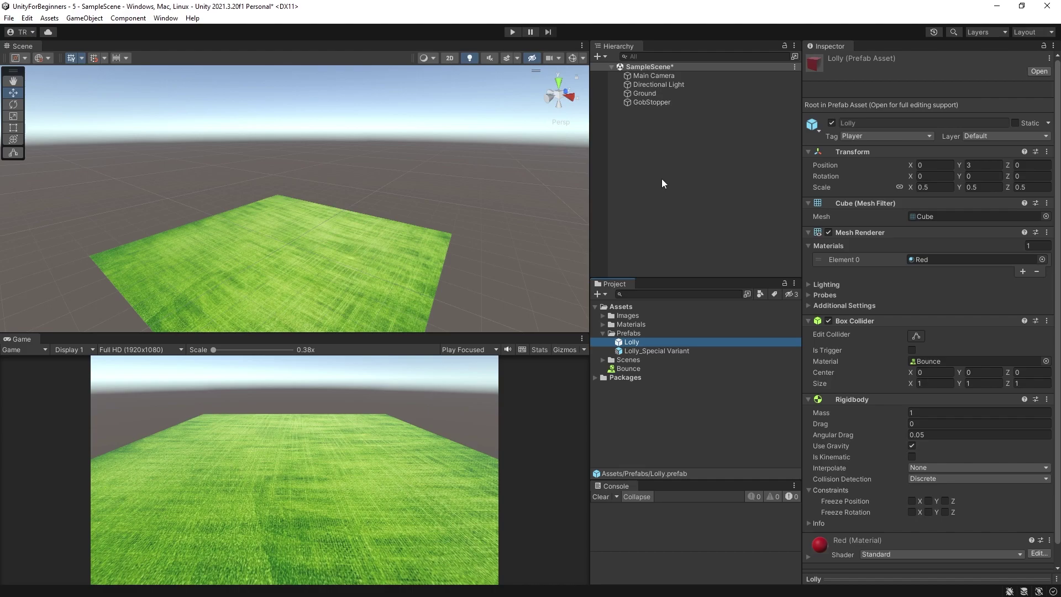
click(982, 165)
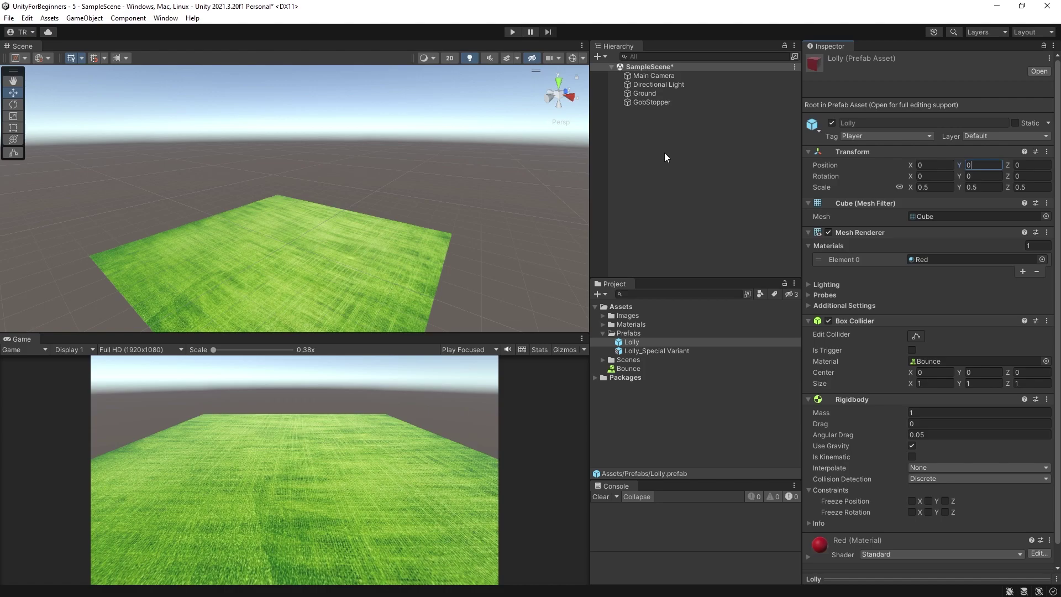
Save the GobStopper object as a prefab in the Prefabs folder.
click(661, 173)
click(637, 102)
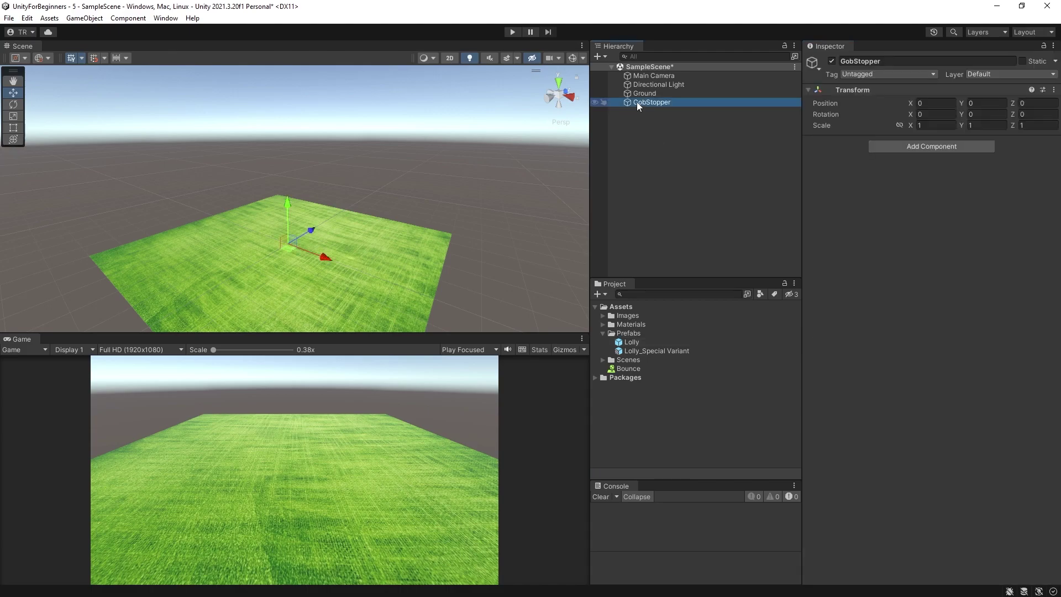
drag(631, 342, 626, 335)
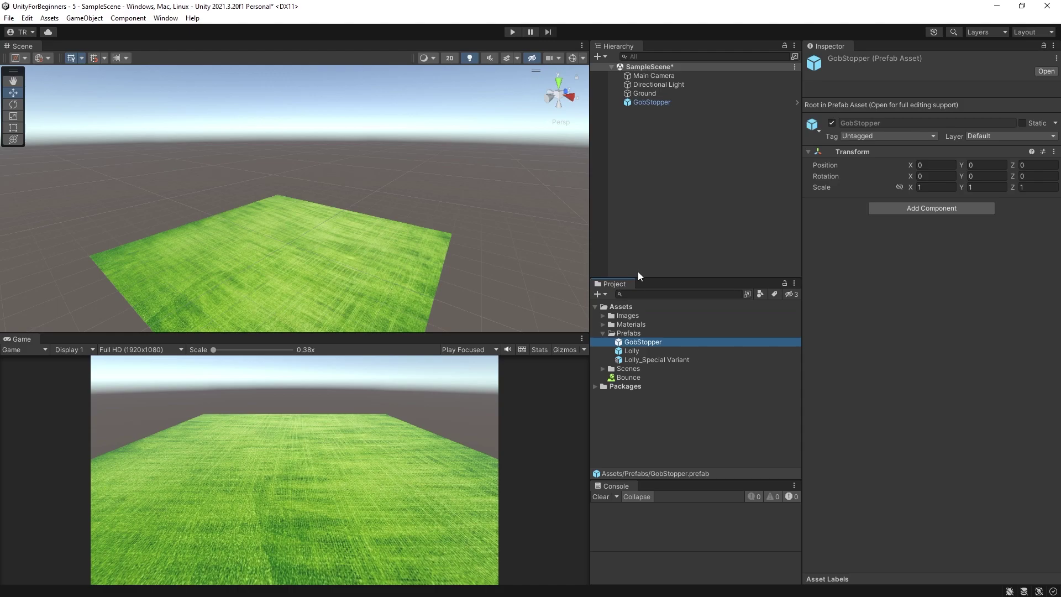
Open the GobStopper prefab and nest the Lolly prefab inside it as a child.
double_click(636, 342)
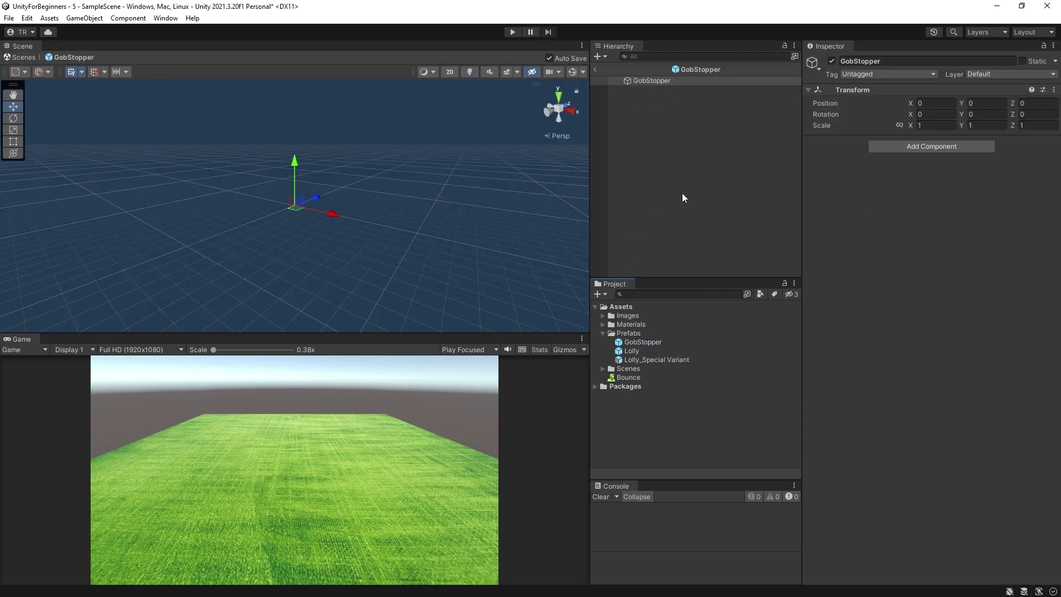
click(629, 352)
drag(629, 355, 646, 146)
scroll(274, 200, up, 8)
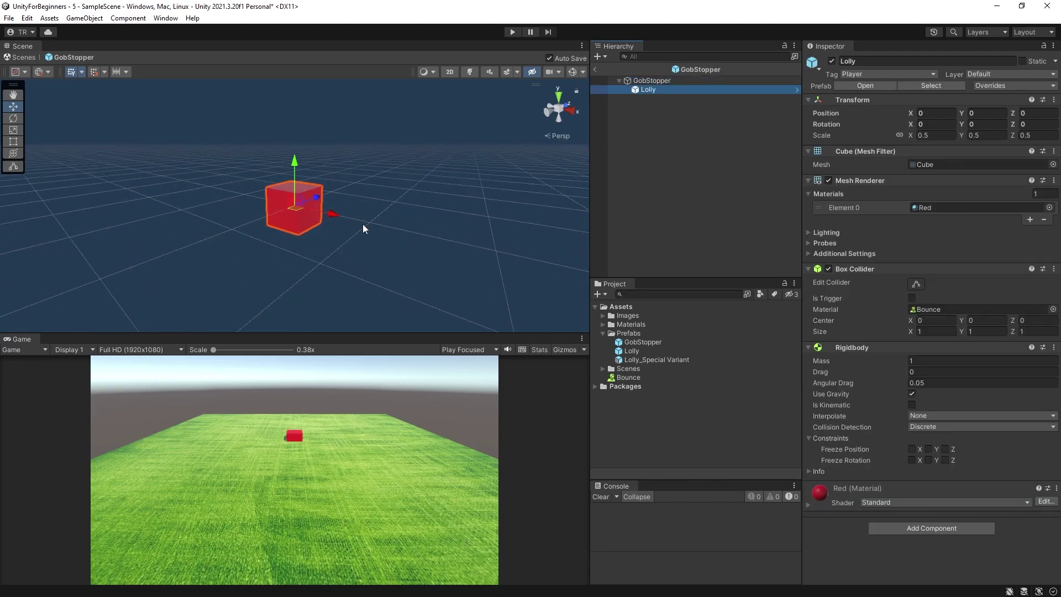
scroll(356, 228, down, 2)
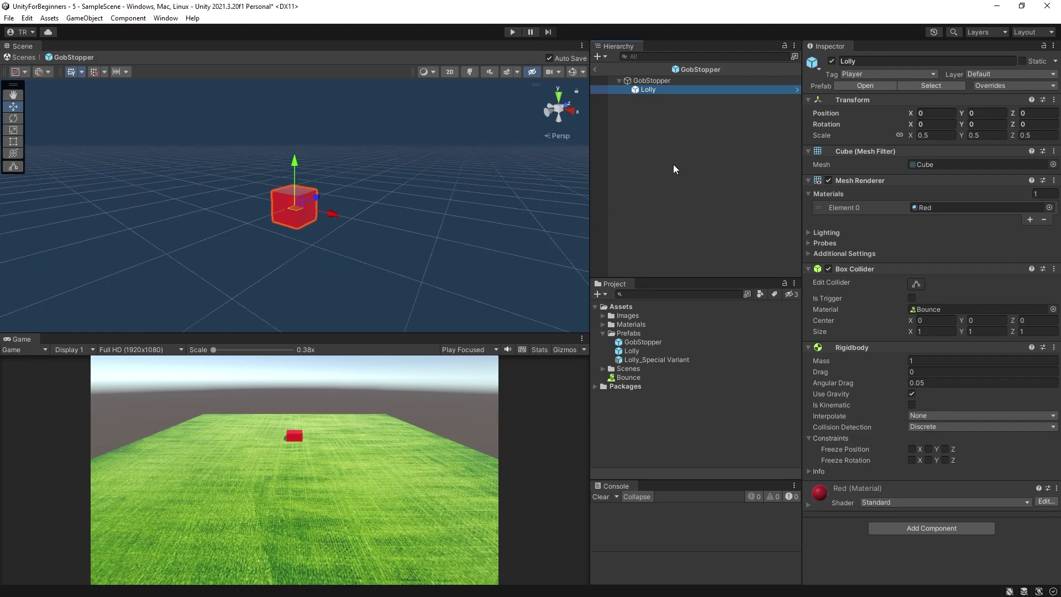
Add a sphere named Heart inside the GobStopper prefab.
click(650, 82)
click(646, 90)
right_click(638, 162)
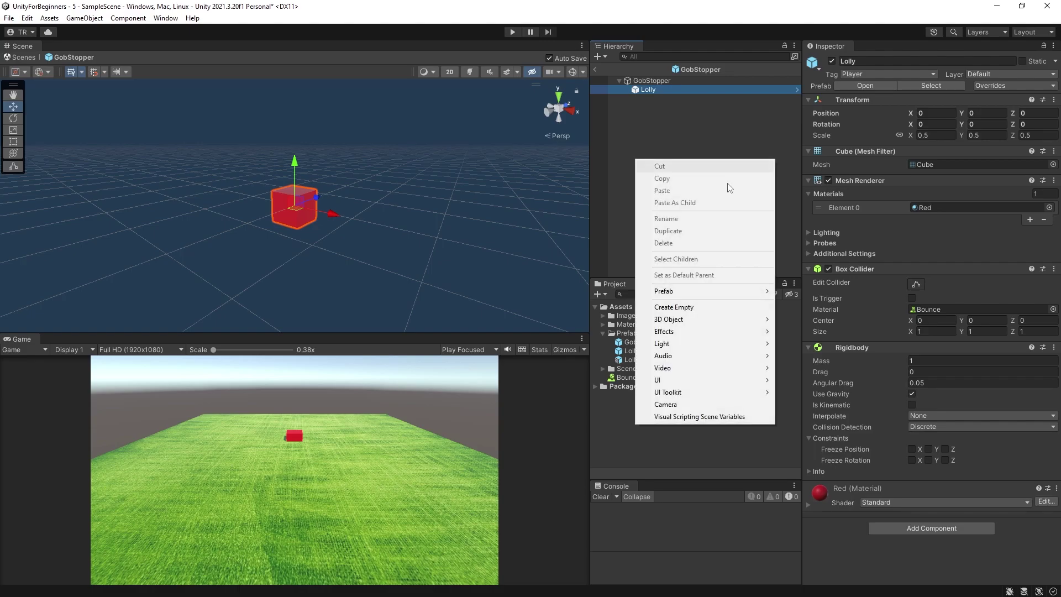
mouse_move(664, 320)
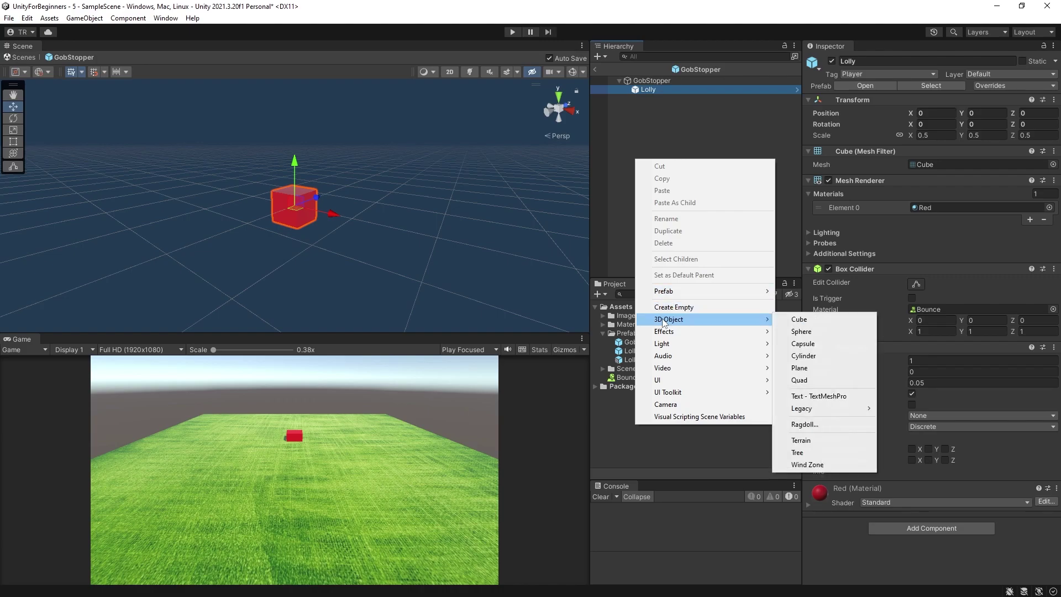
click(801, 333)
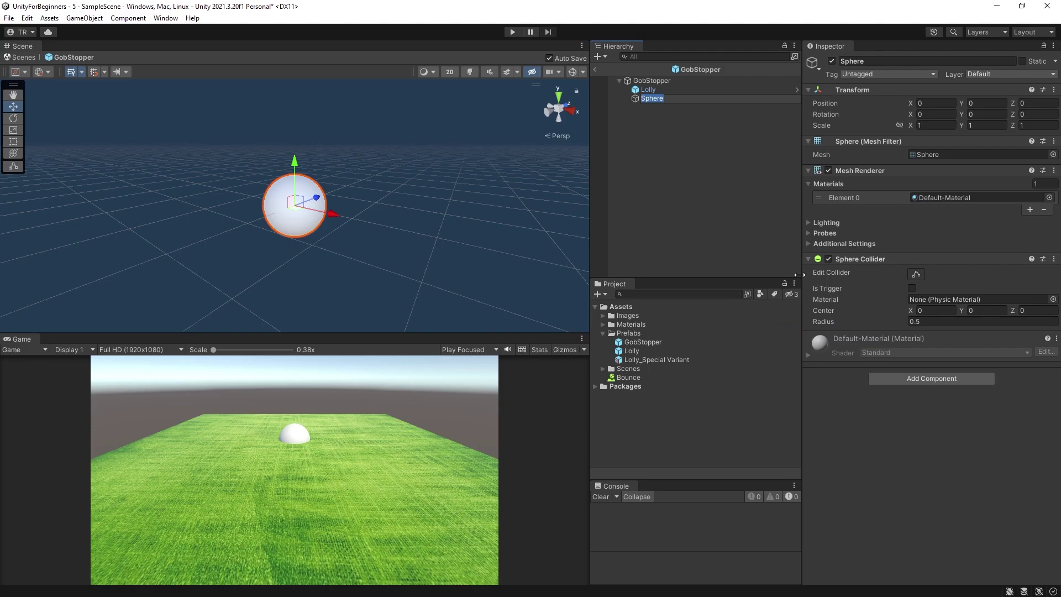
text(Heart)
click(651, 99)
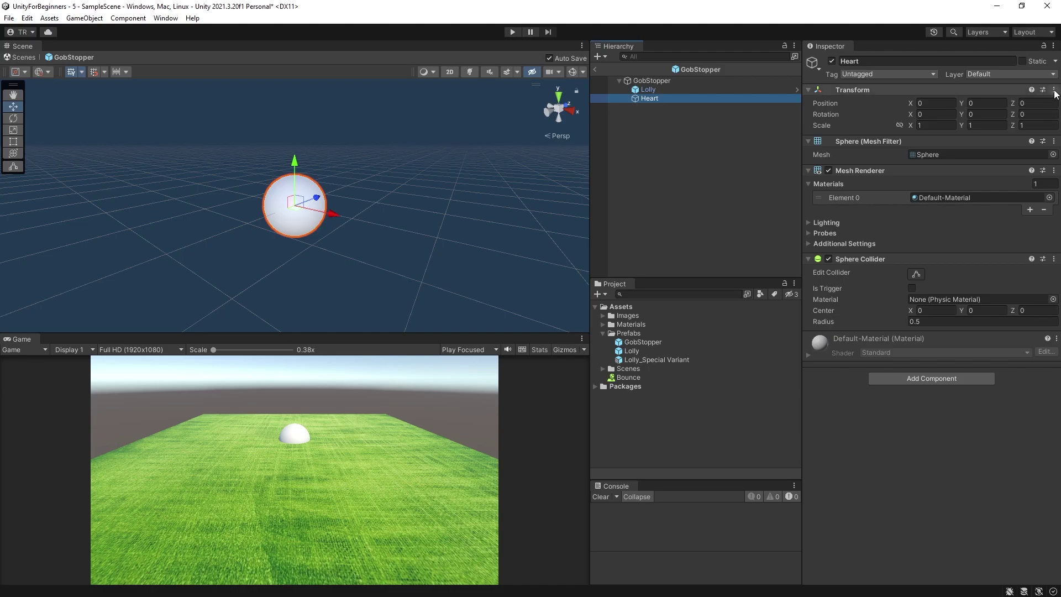
Reset the Heart sphere's Transform and scale it to 0.6.
click(1054, 90)
click(962, 98)
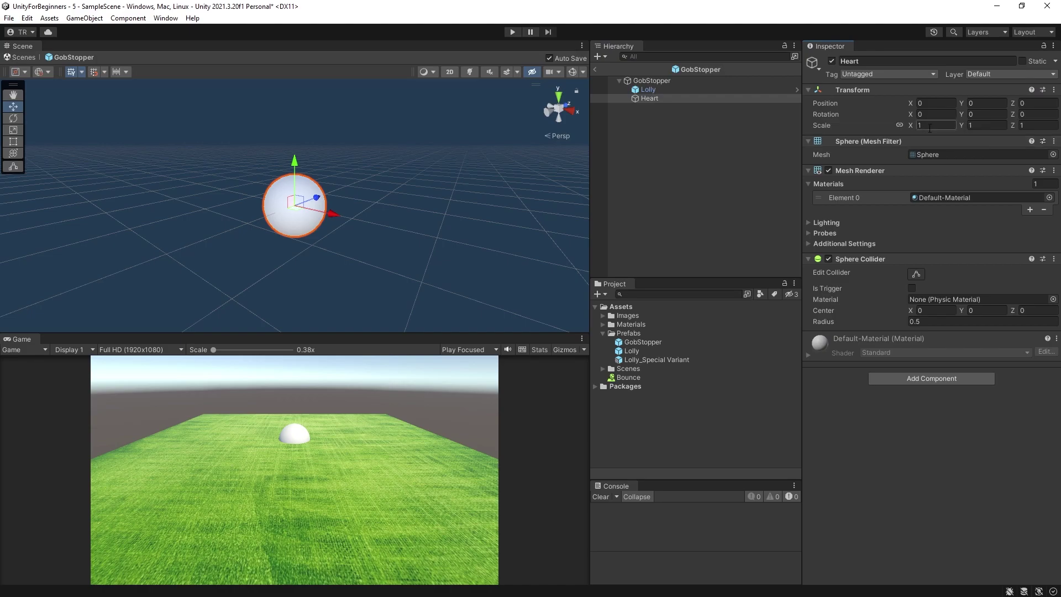
text(0.6)
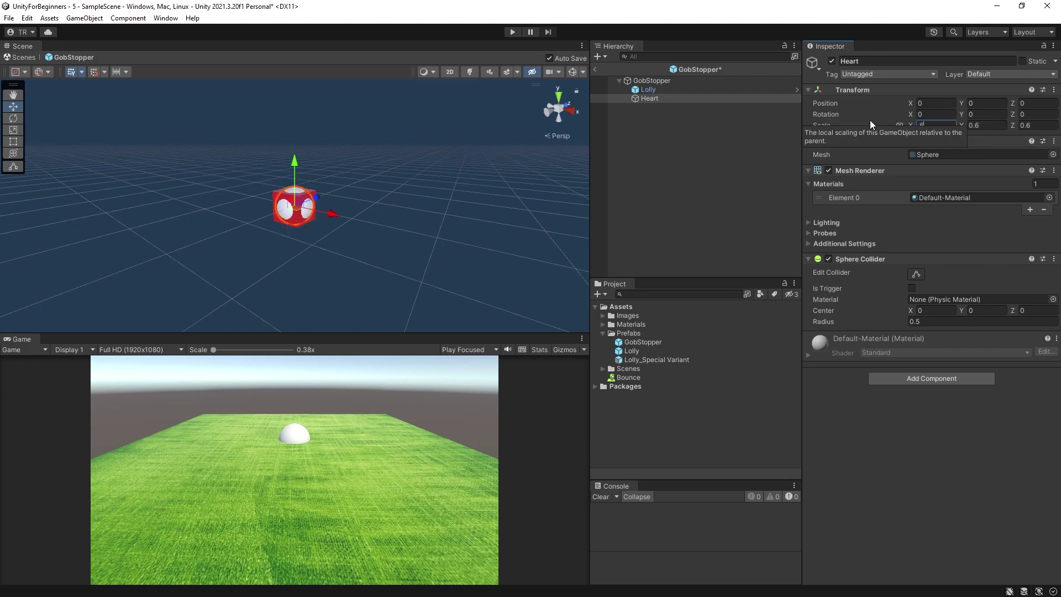
click(648, 170)
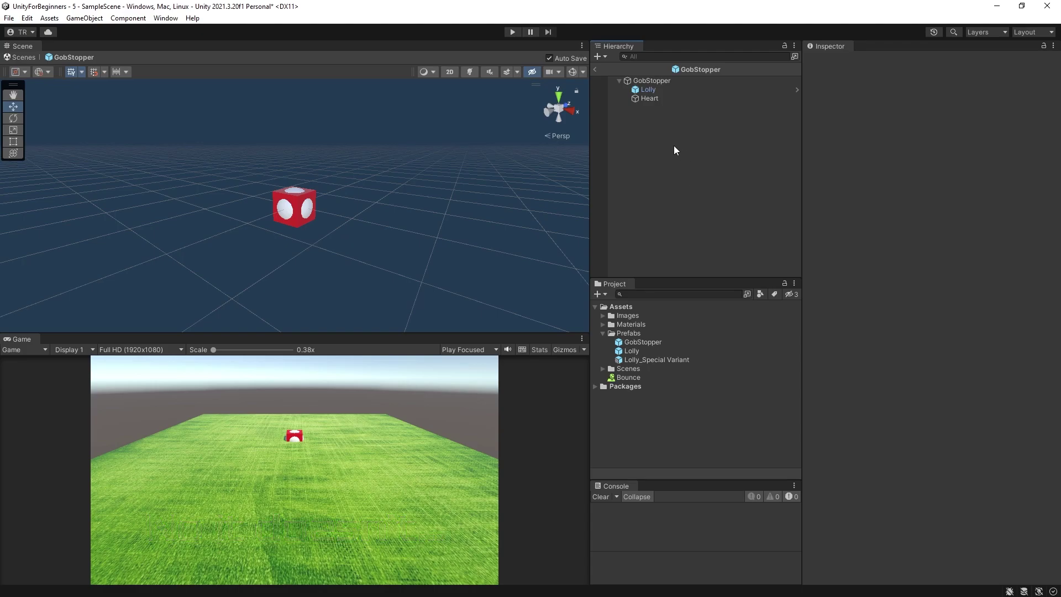
click(650, 98)
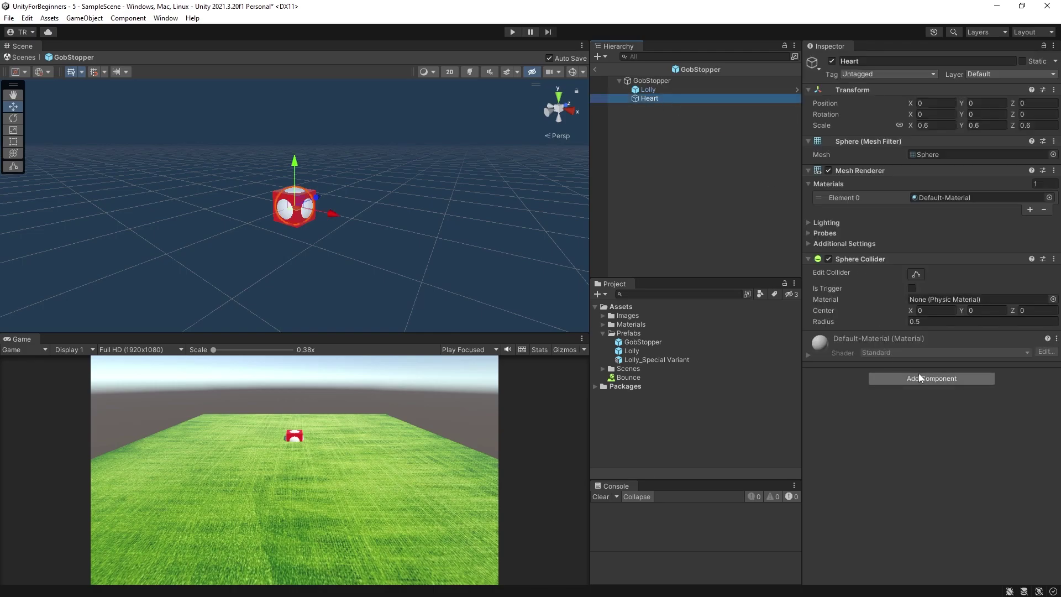
click(919, 378)
Give Heart a Rigidbody and save it as its own prefab in Prefabs.
click(890, 414)
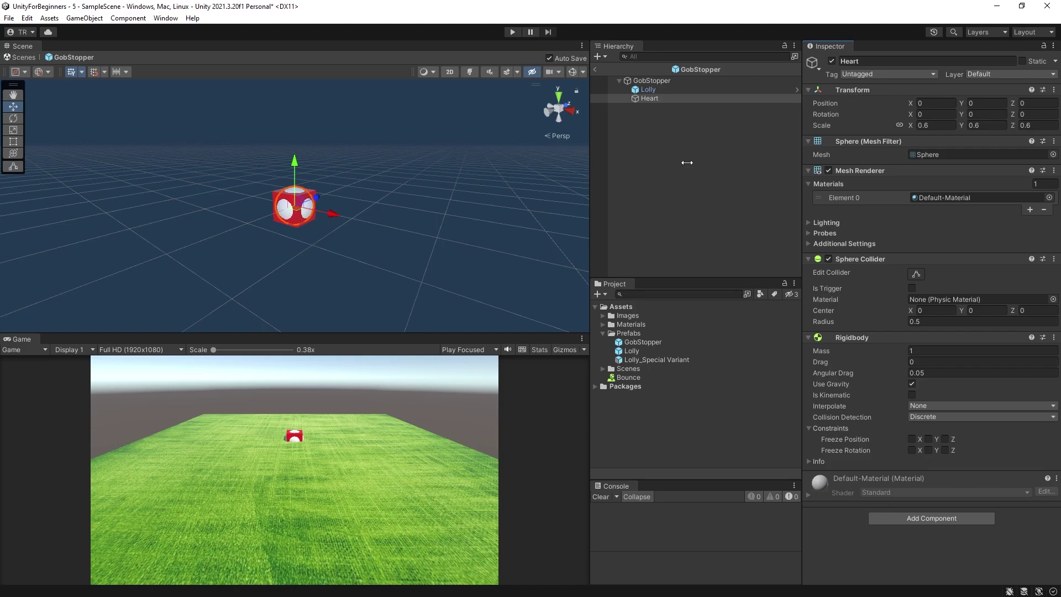
drag(648, 99, 627, 333)
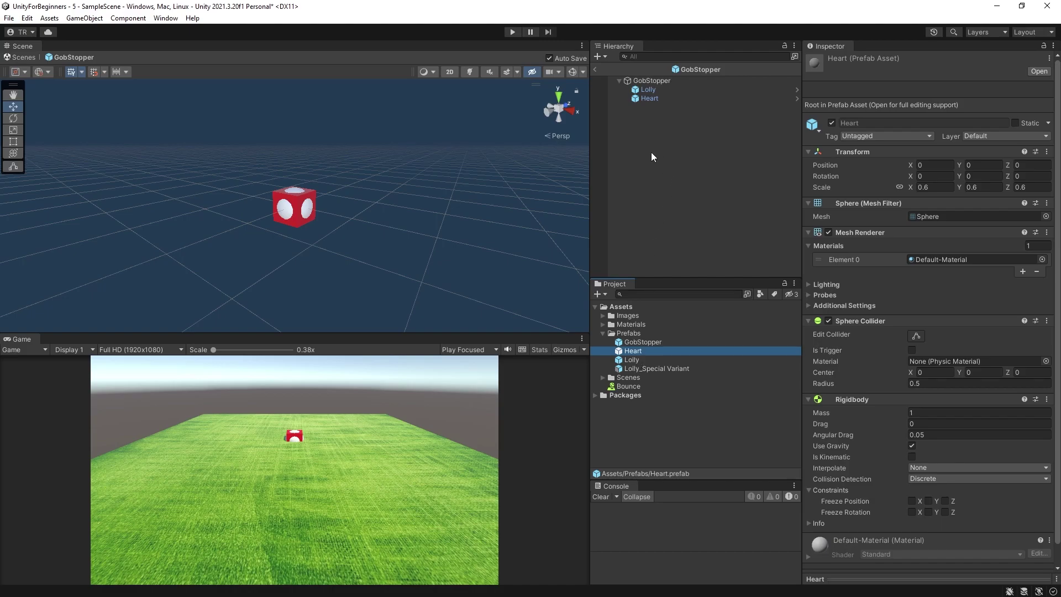
Back in the scene, raise GobStopper to a Y position of 3.25.
click(595, 71)
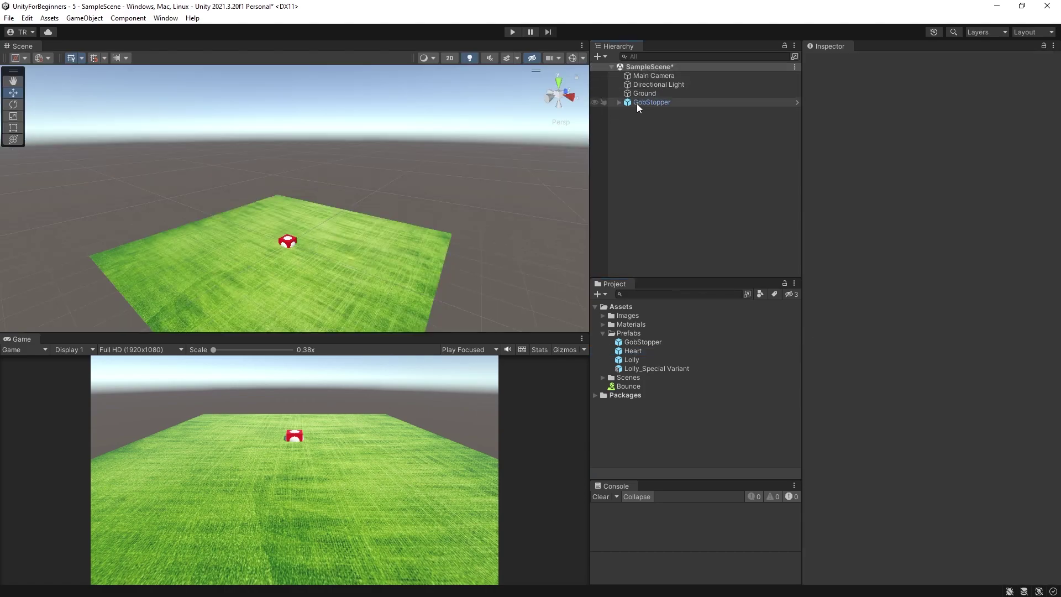
click(641, 102)
drag(291, 211, 283, 122)
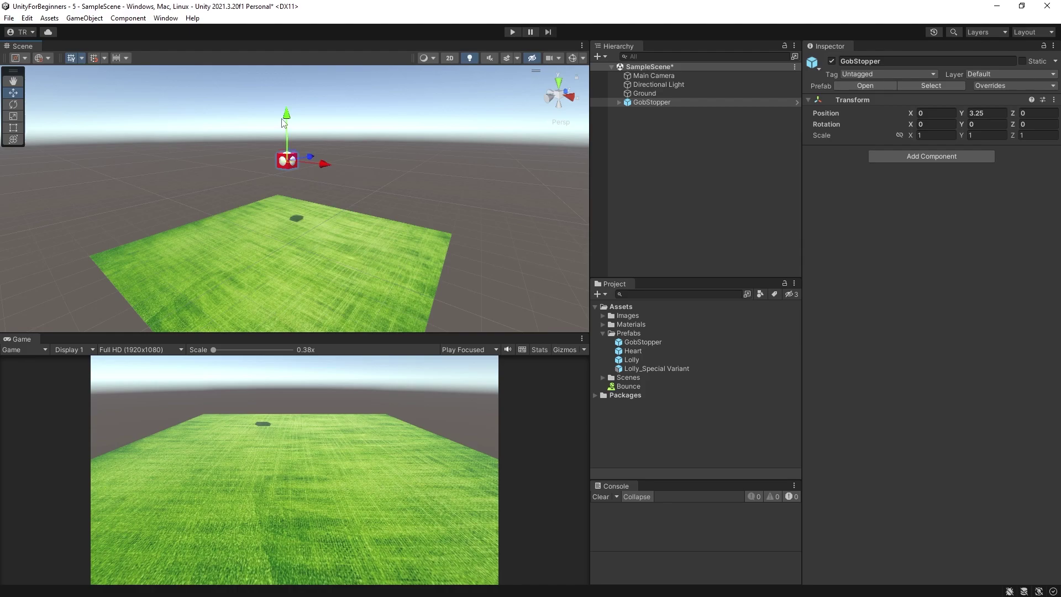
Run the scene to test GobStopper's drop, then stop playback.
click(531, 32)
click(511, 31)
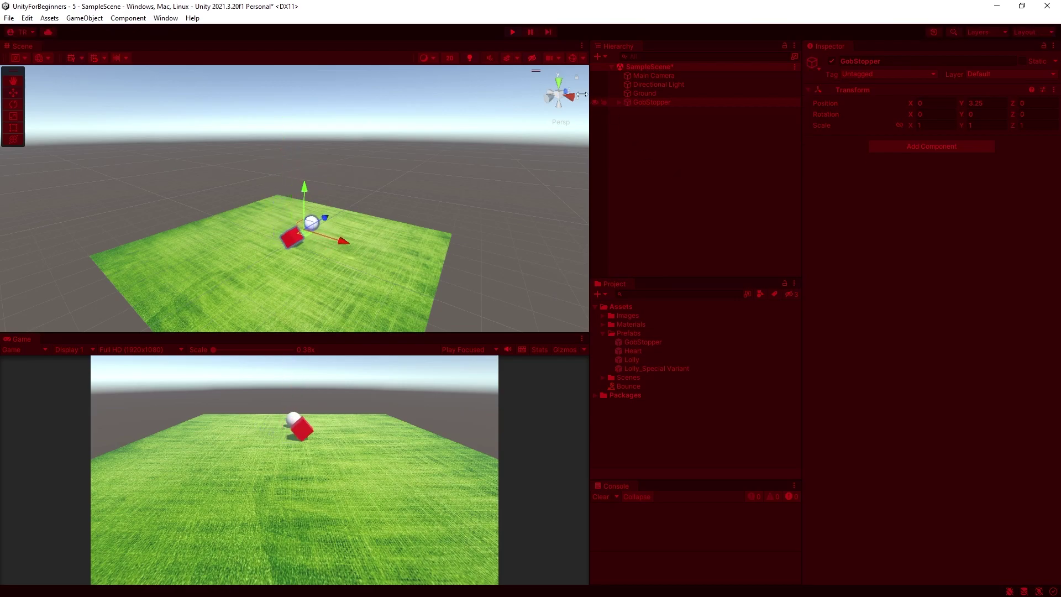
click(510, 32)
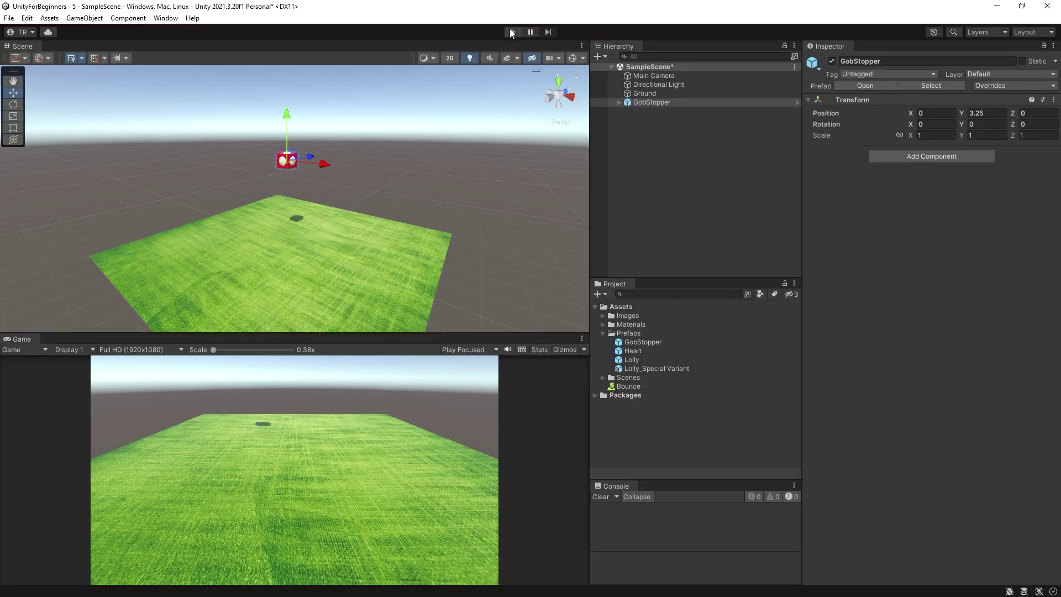
Remove the Rigidbody and Box Collider from the Lolly prefab.
click(656, 176)
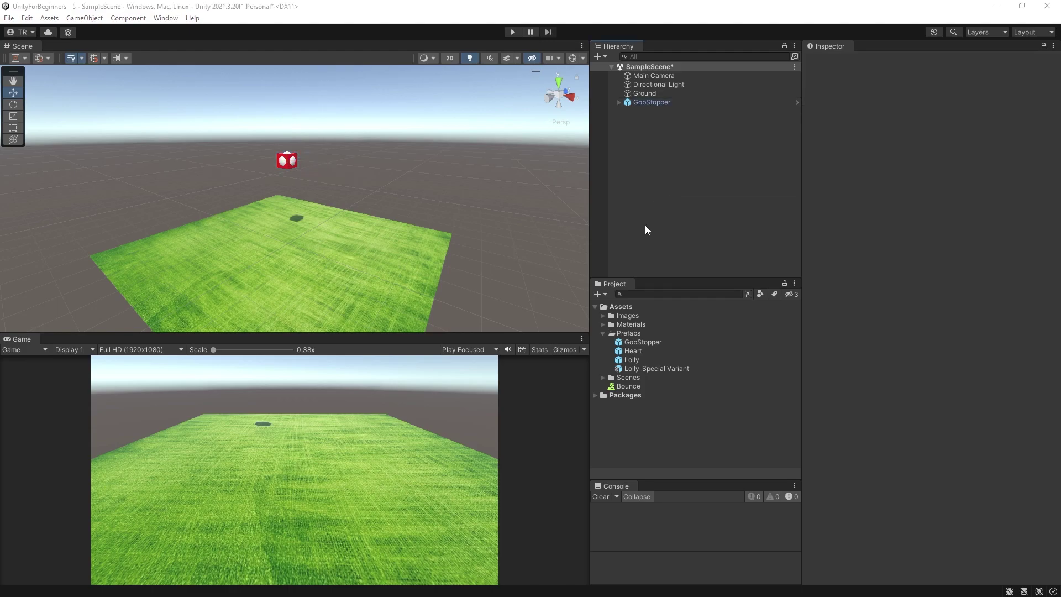
click(622, 359)
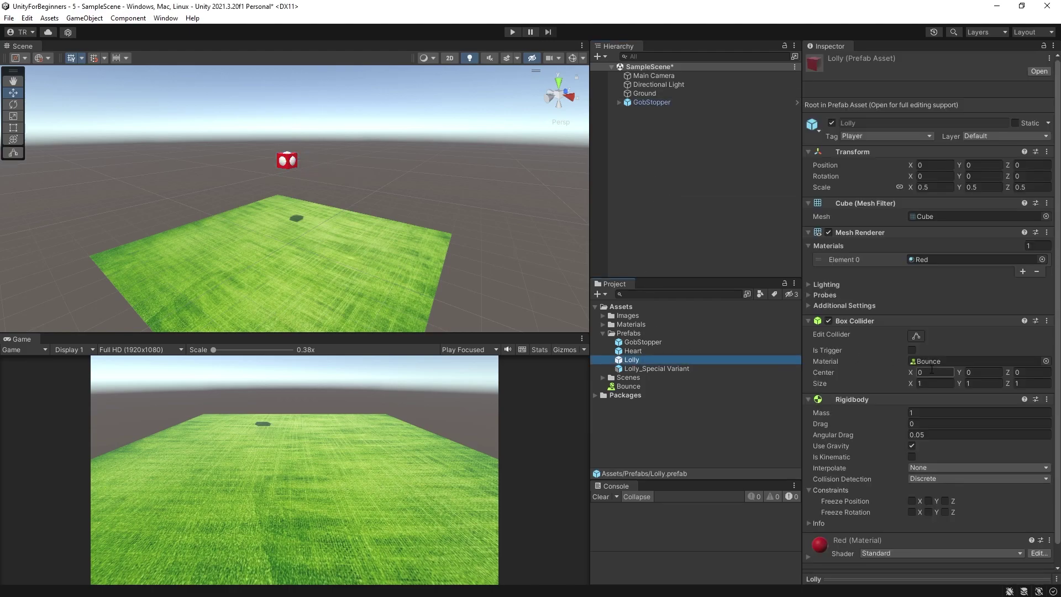
click(1046, 399)
click(985, 451)
click(1053, 321)
click(960, 372)
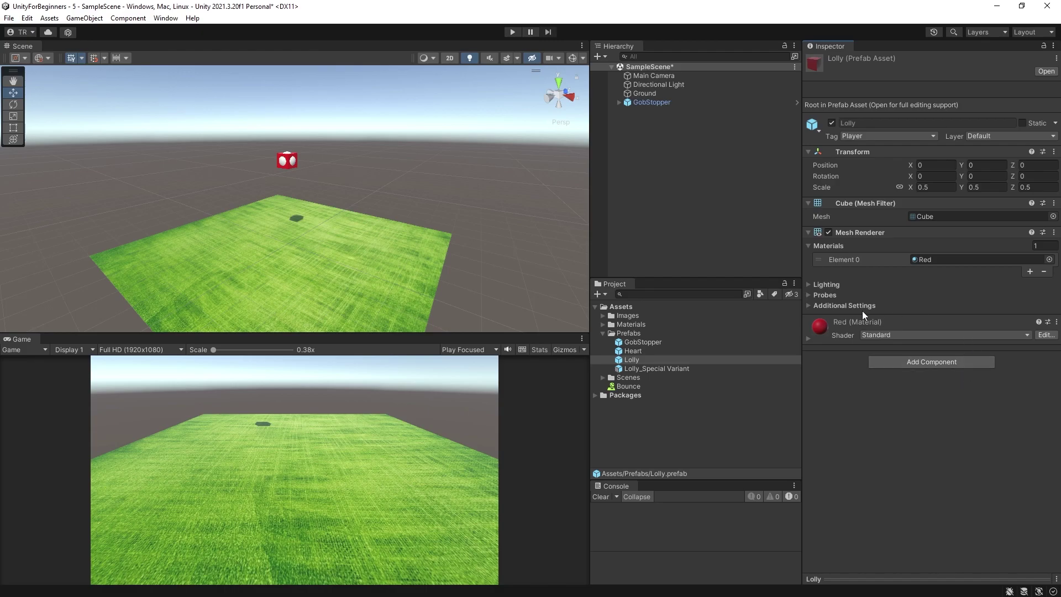
Remove the Sphere Collider and Rigidbody from the Heart prefab, then verify both prefabs.
click(633, 352)
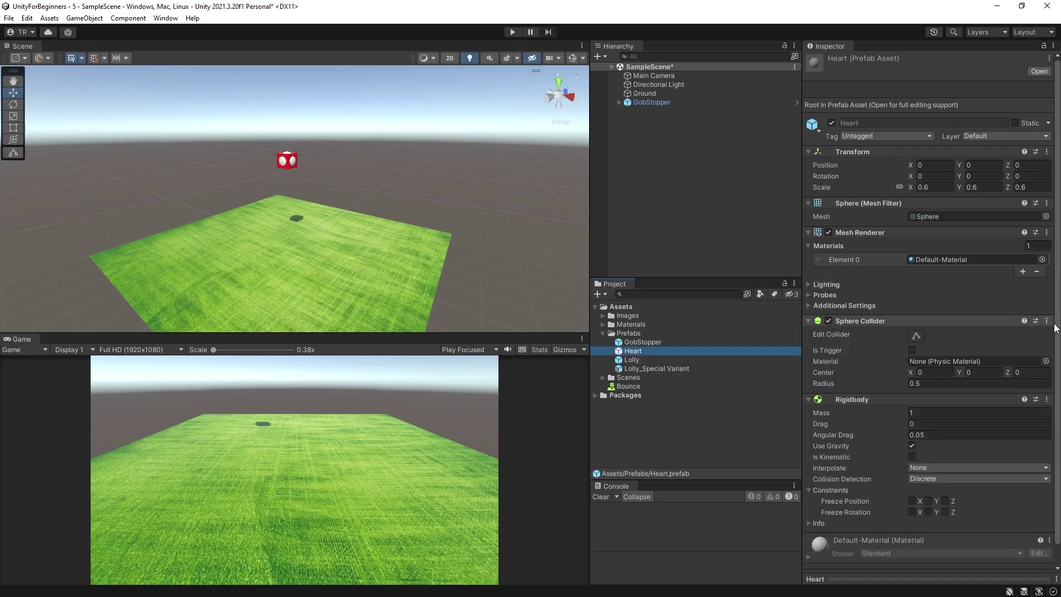
click(1049, 322)
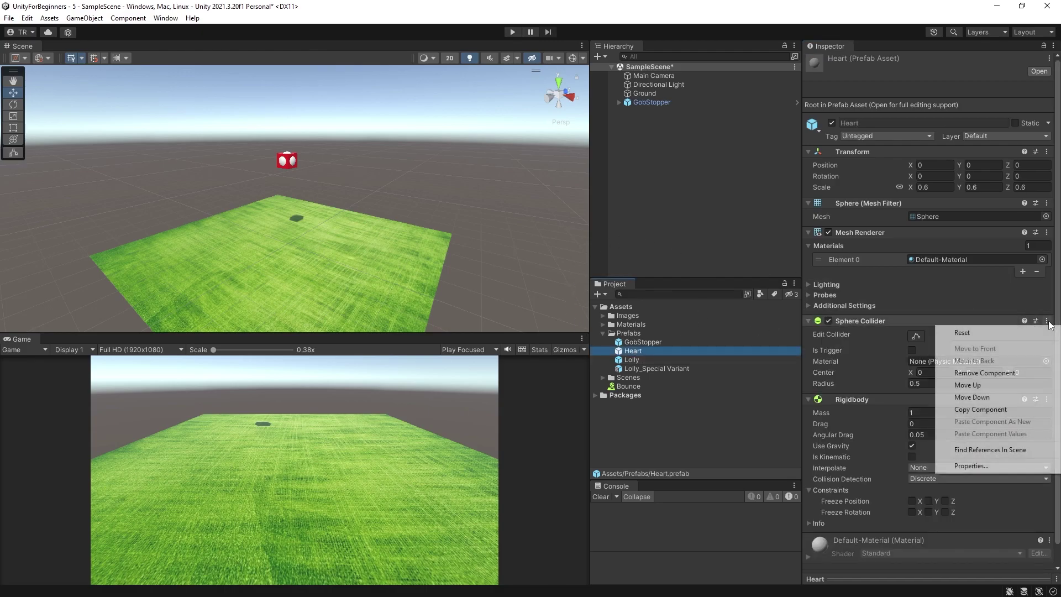
click(976, 375)
click(1054, 321)
click(979, 374)
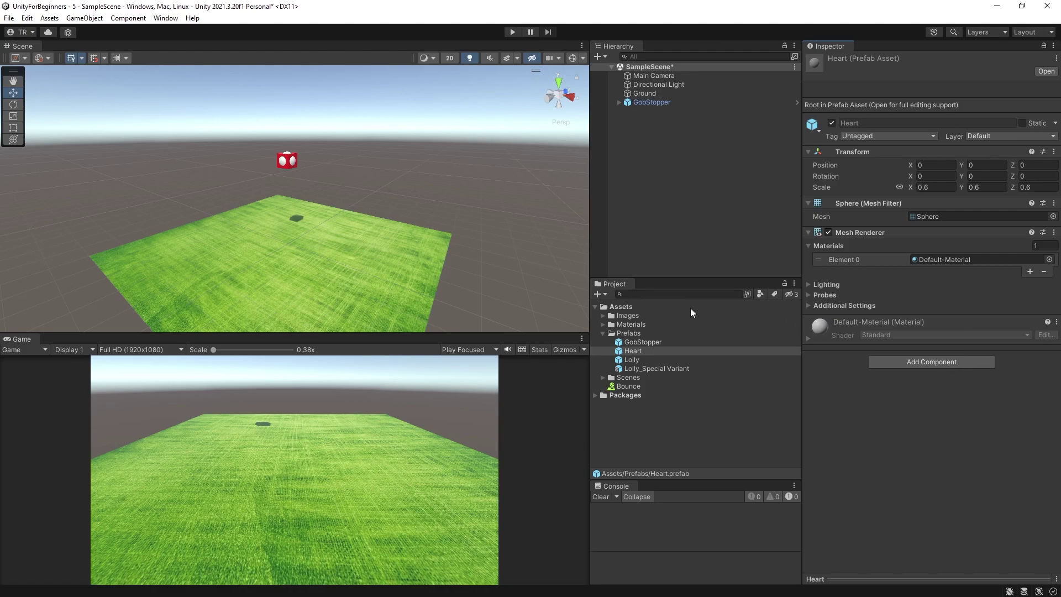
click(632, 360)
click(630, 352)
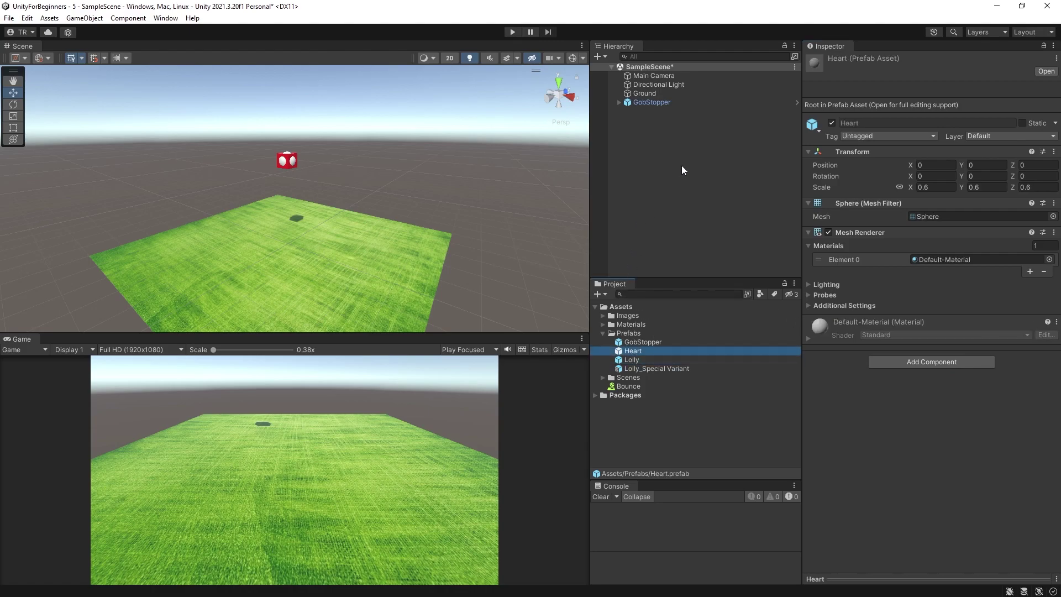
Add a Rigidbody and a Box Collider to the GobStopper prefab.
click(641, 342)
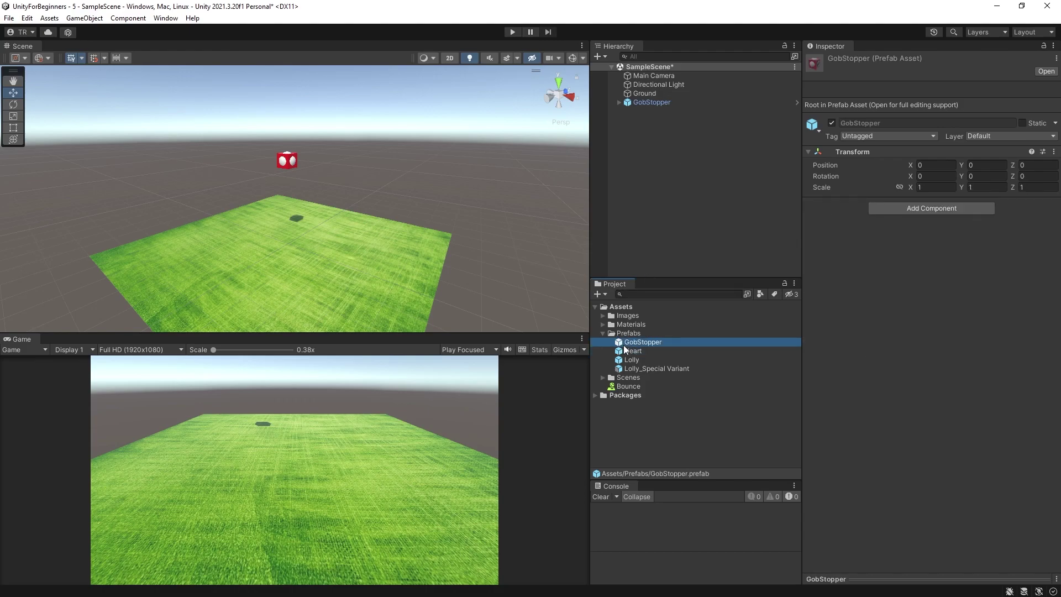
click(918, 208)
click(898, 251)
click(922, 347)
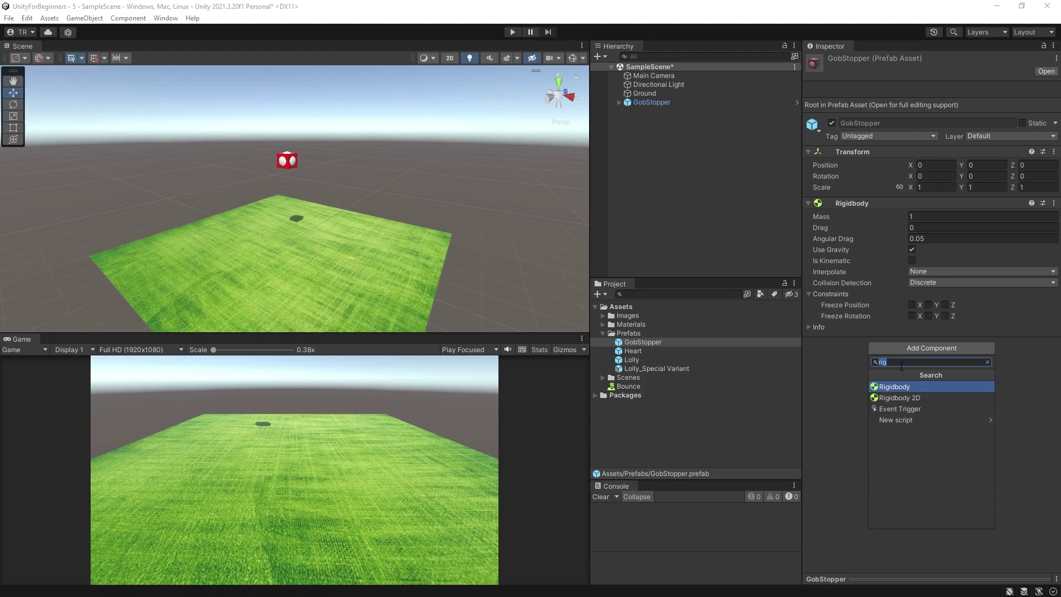
text(coll)
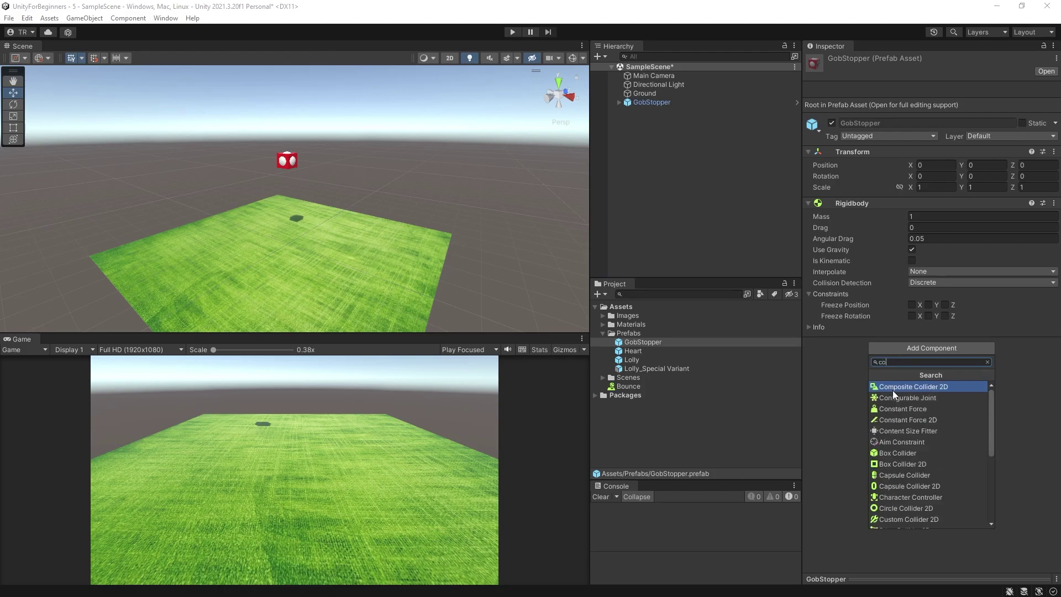
click(896, 387)
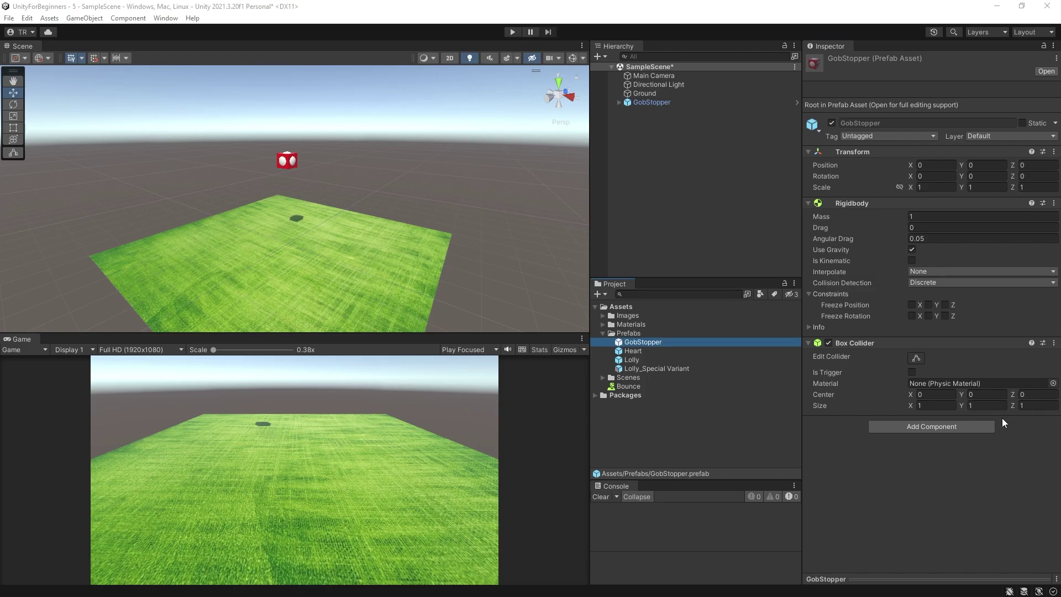
Assign the Bounce physic material to GobStopper's Box Collider.
click(1053, 383)
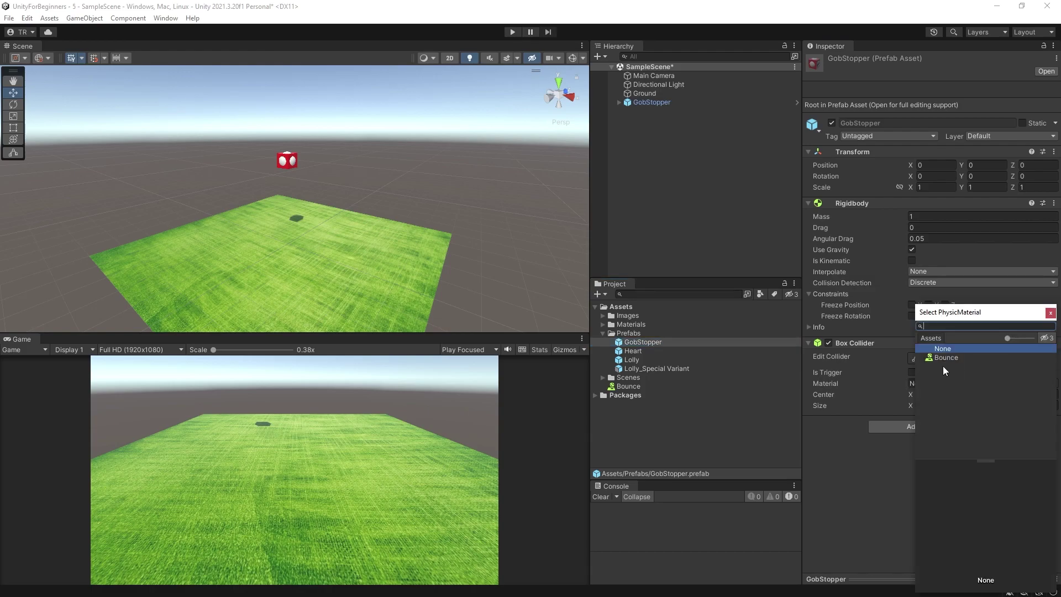
click(939, 358)
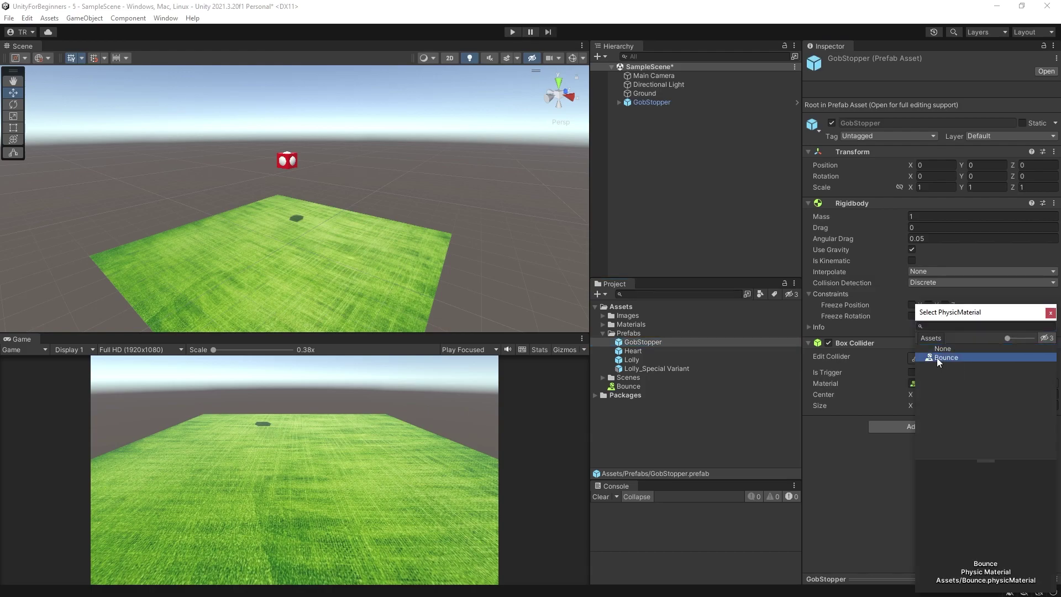
click(1050, 313)
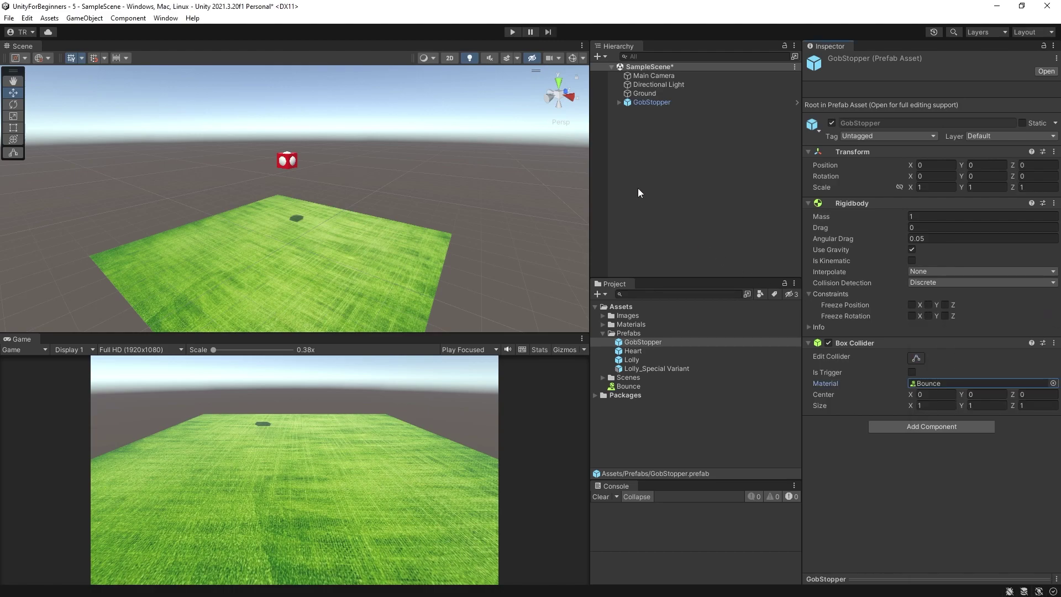
click(512, 32)
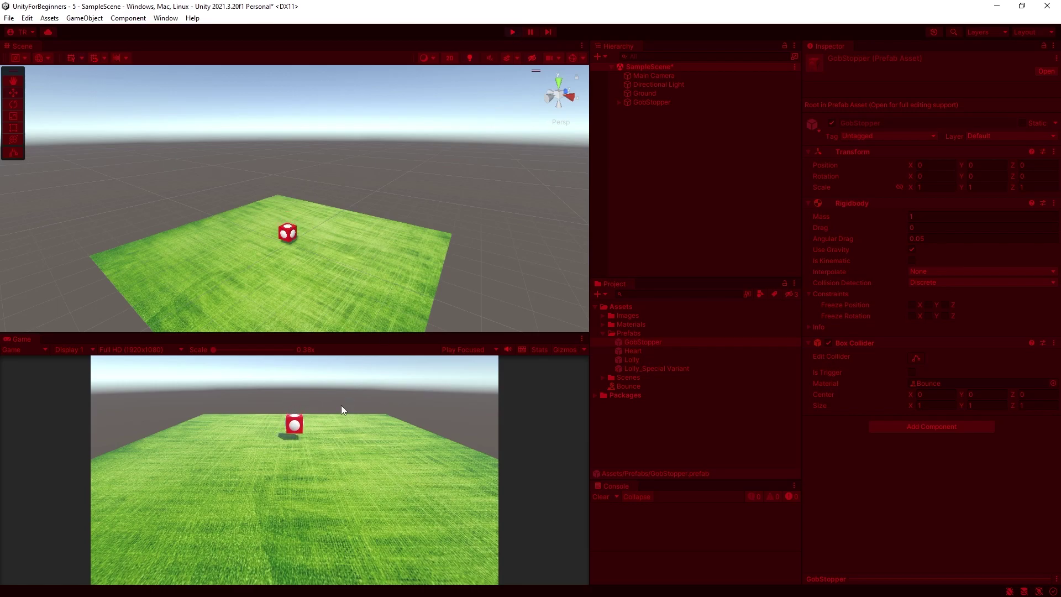
click(512, 32)
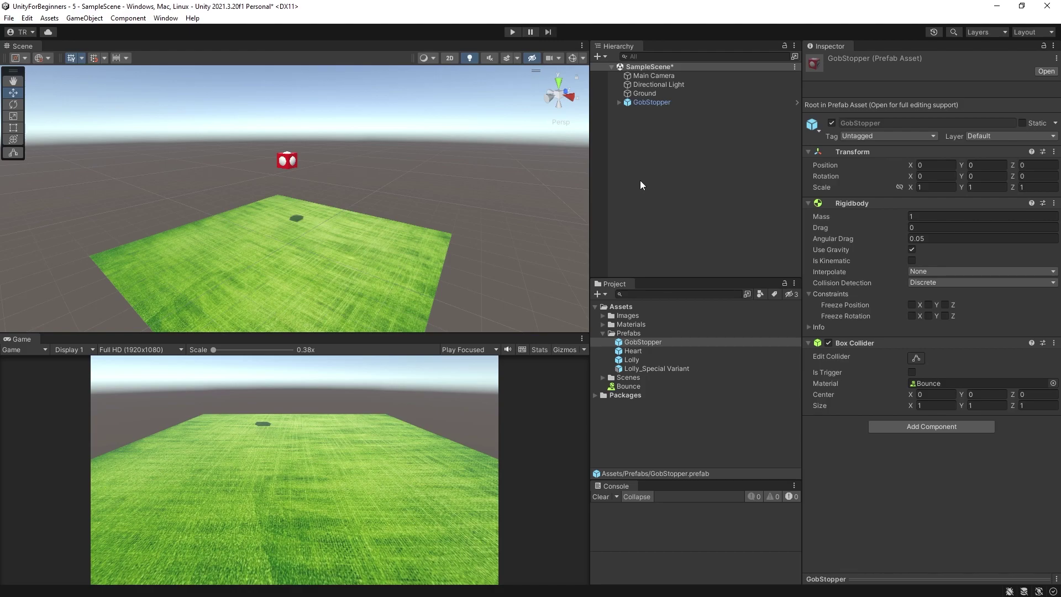
Open GobStopper in Prefab Mode and set its Box Collider size to 0.5 on X, Y and Z.
double_click(635, 343)
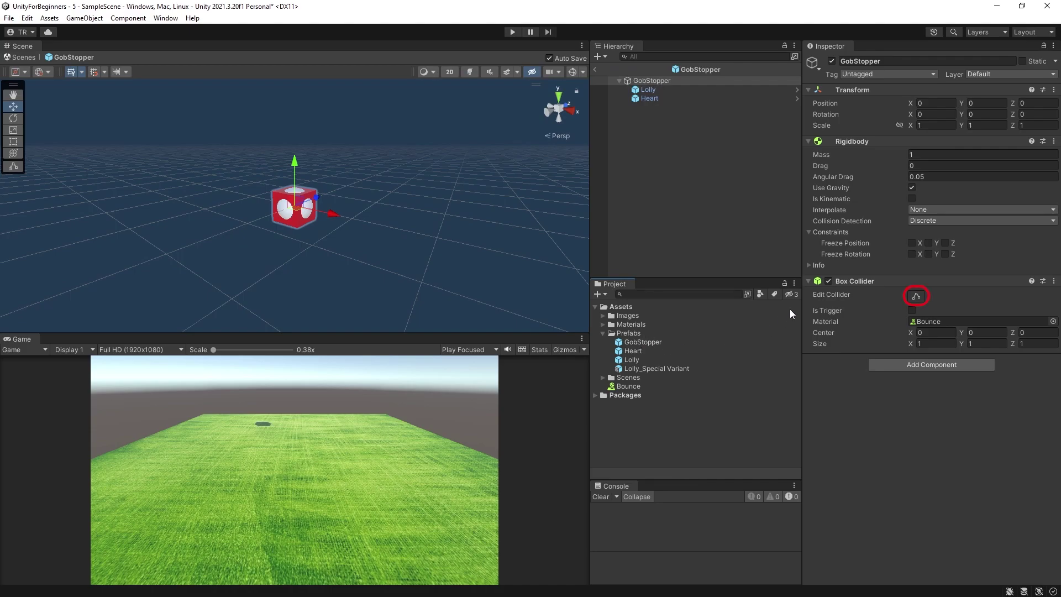
click(917, 297)
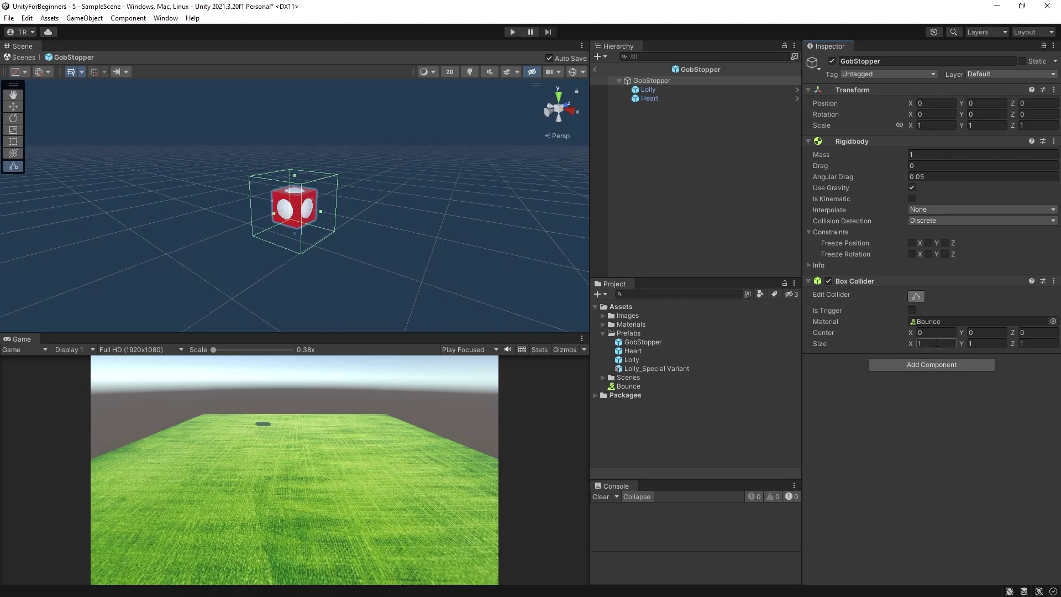
text(0.5)
click(968, 343)
text(.5)
click(1039, 344)
text(.5)
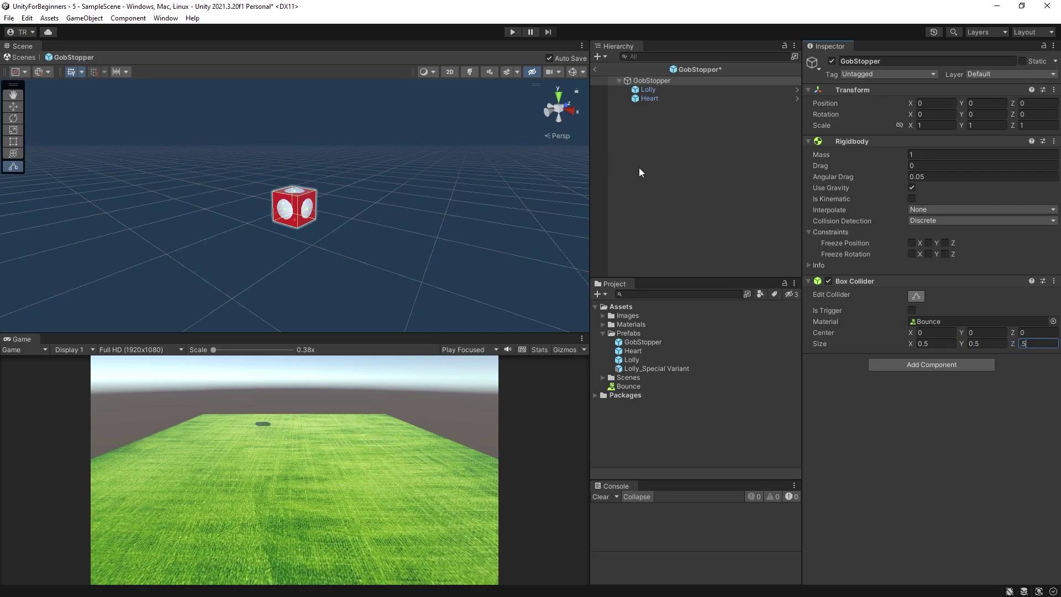
Play-test GobStopper with its 0.5-size box collider dropping onto the grass, then stop play mode.
click(512, 32)
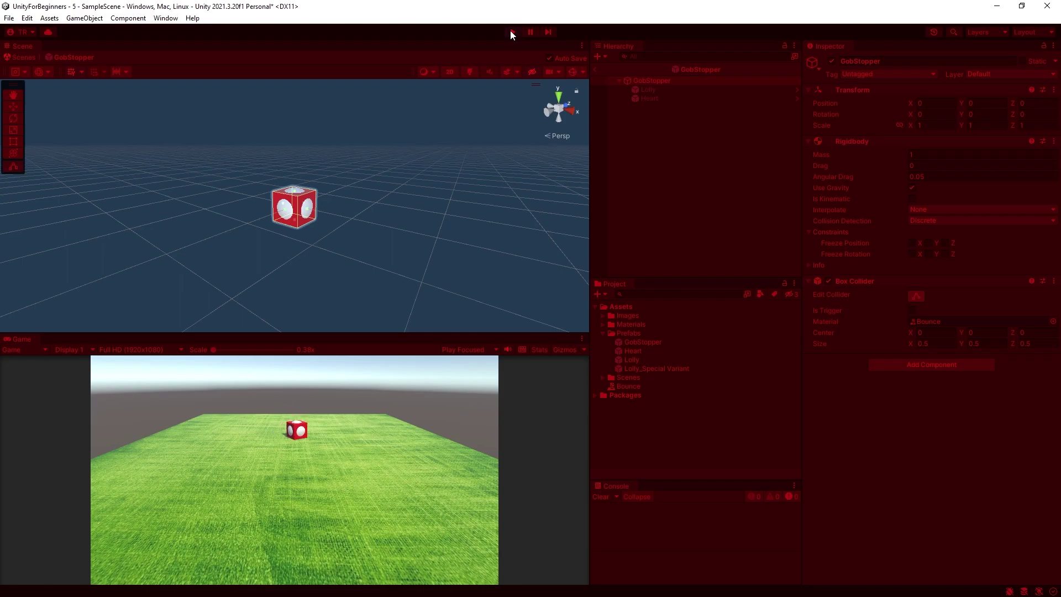
click(511, 32)
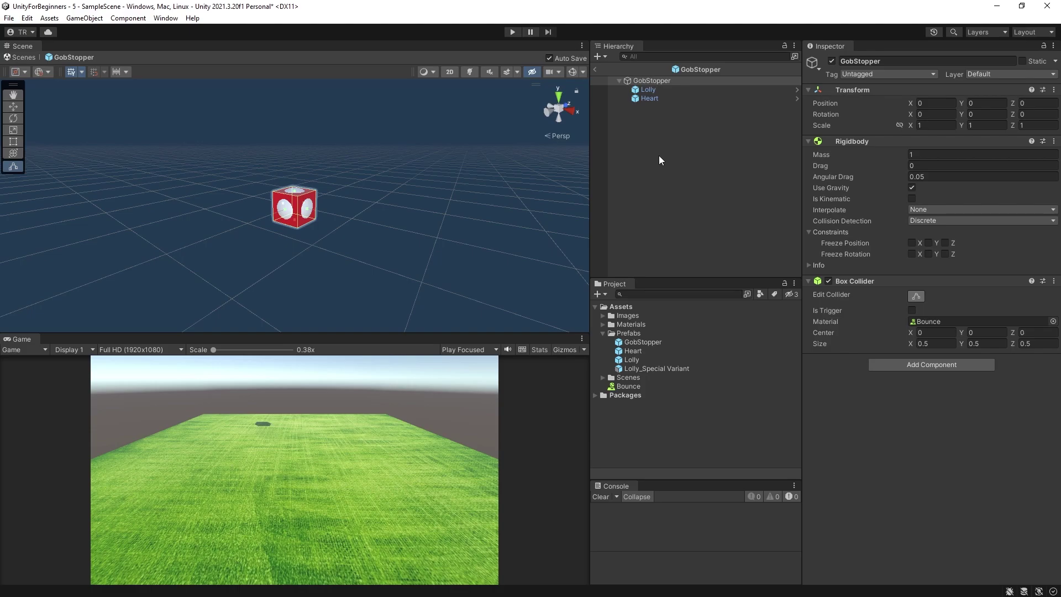
Add a Sphere Collider to GobStopper and give it the Bounce physic material.
scroll(311, 227, up, 5)
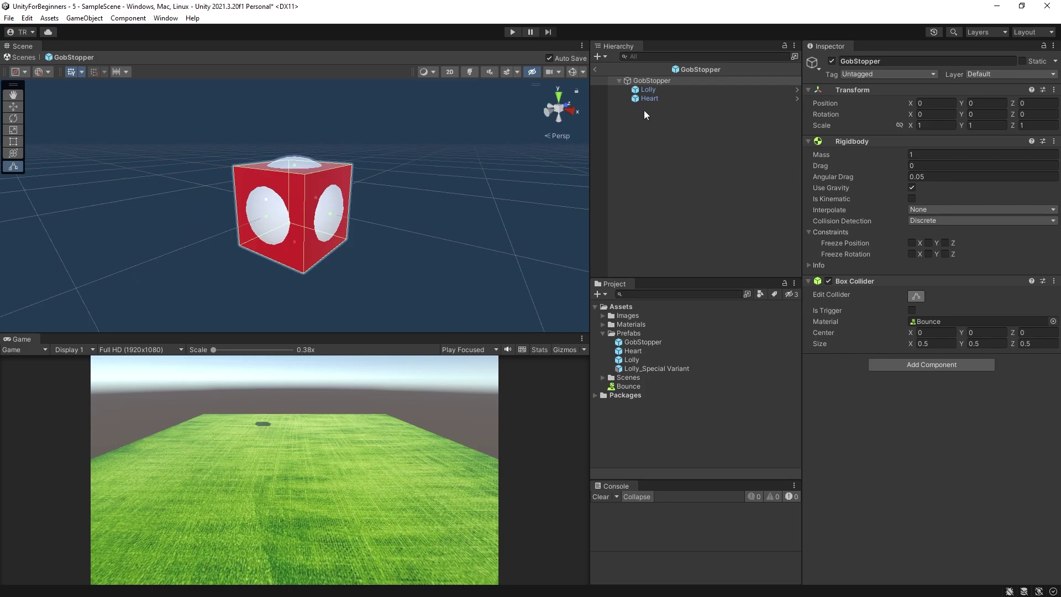
click(933, 365)
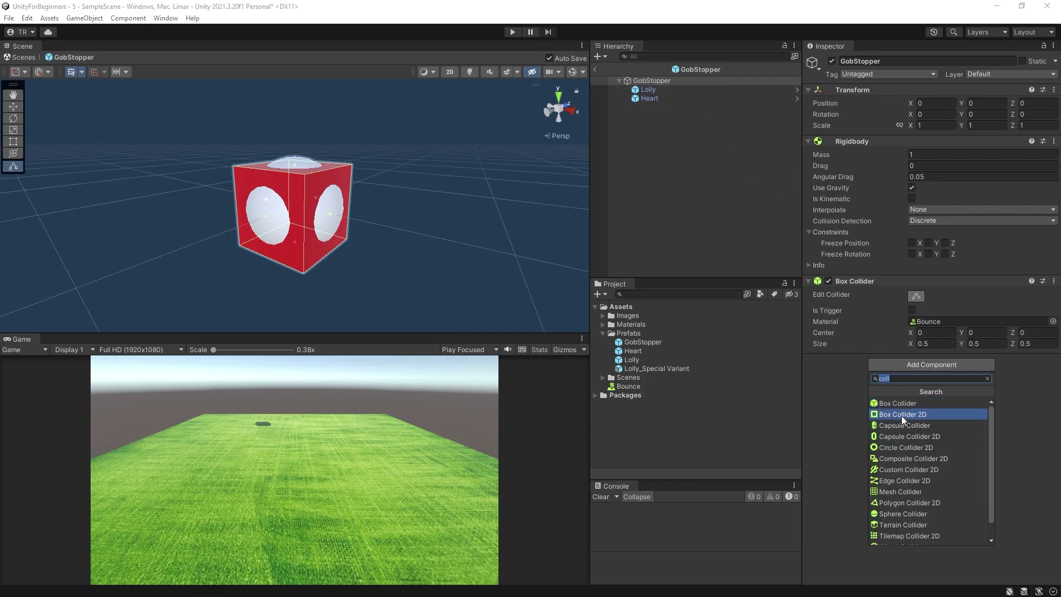
text(sph)
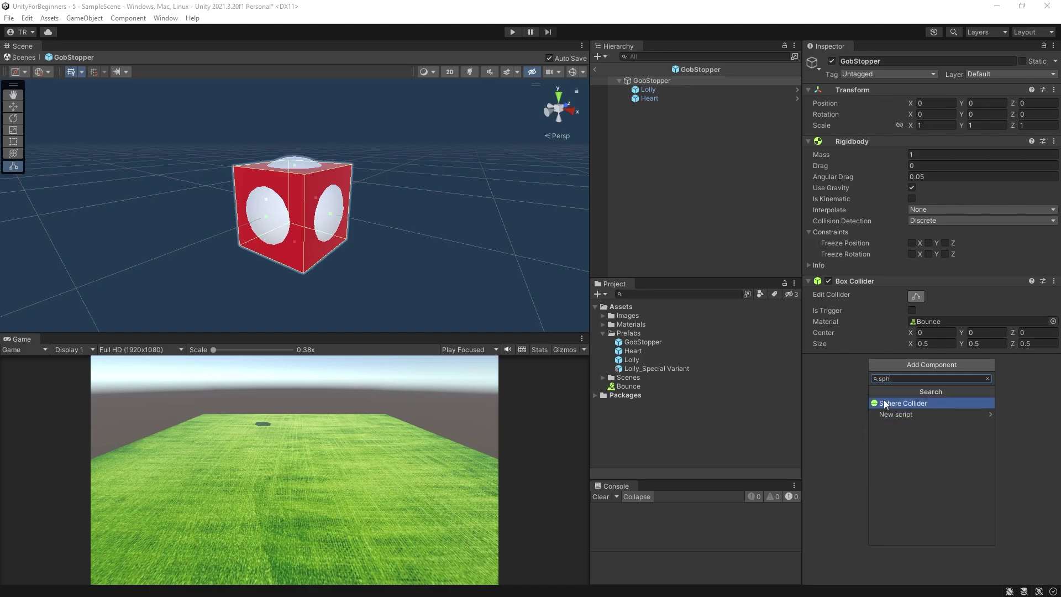
click(885, 404)
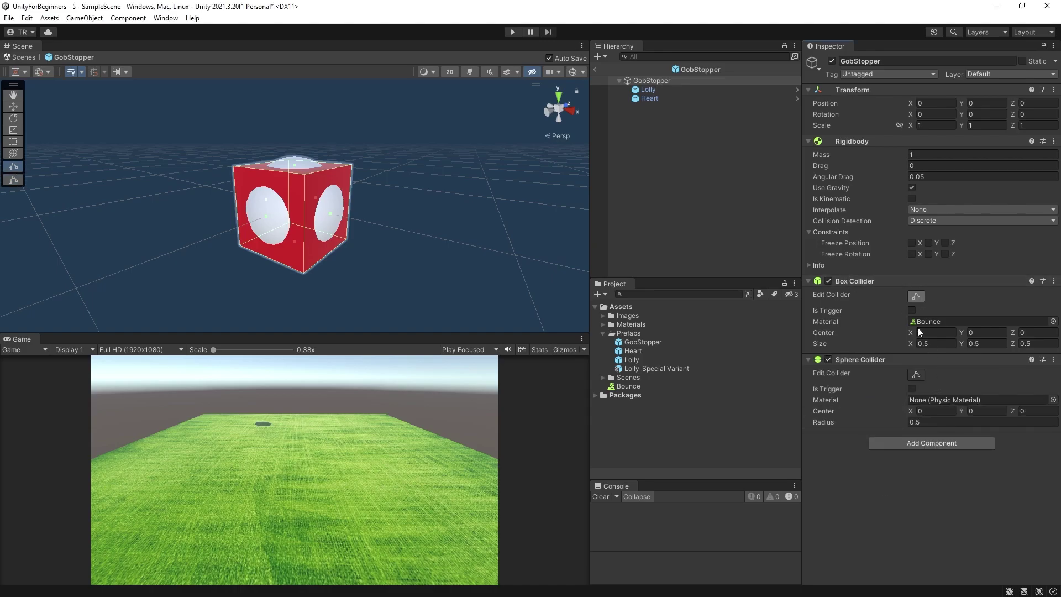
click(916, 375)
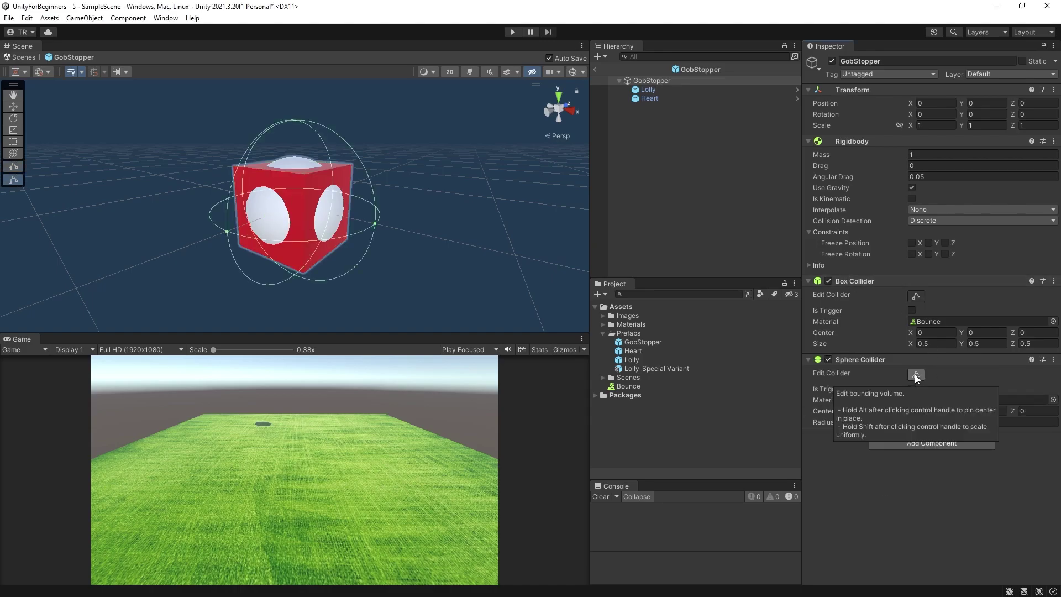
click(1053, 399)
click(946, 357)
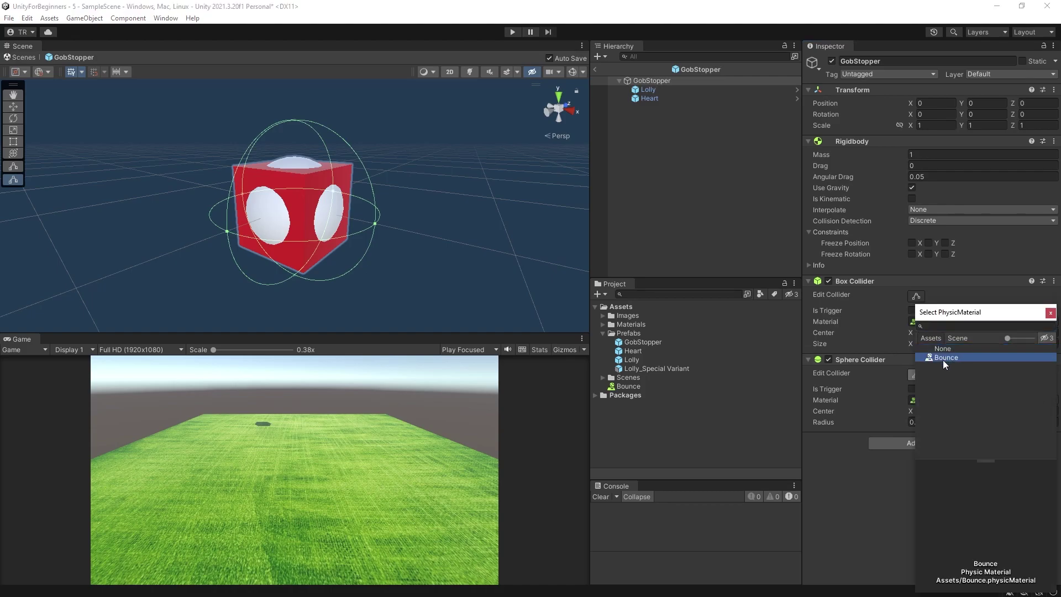
click(871, 496)
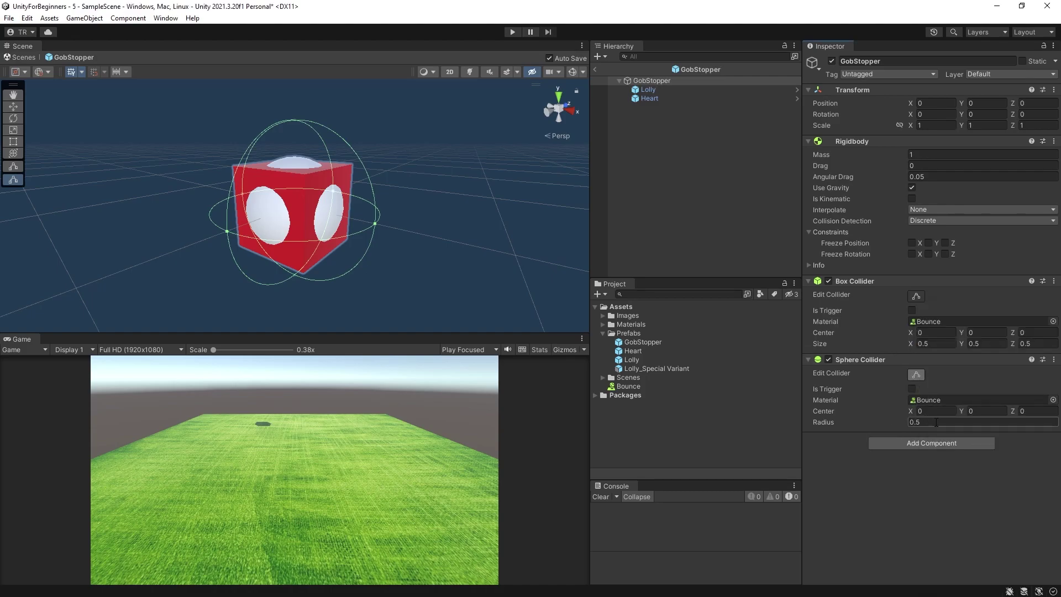
Set the sphere collider's radius to 0.3, then clear the selection.
click(930, 421)
text(.3)
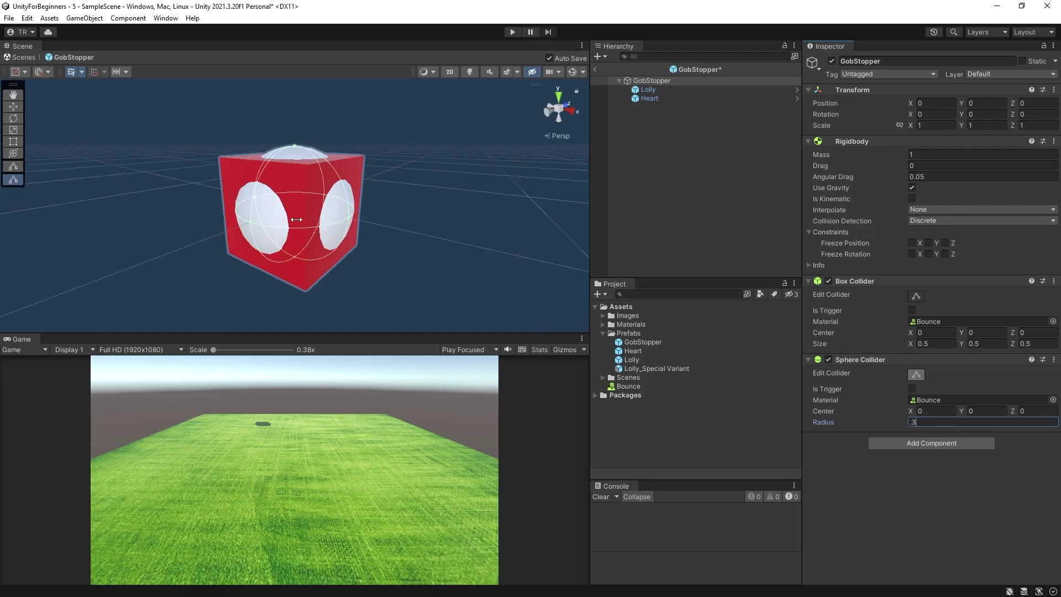
scroll(297, 220, up, 1)
scroll(298, 217, down, 4)
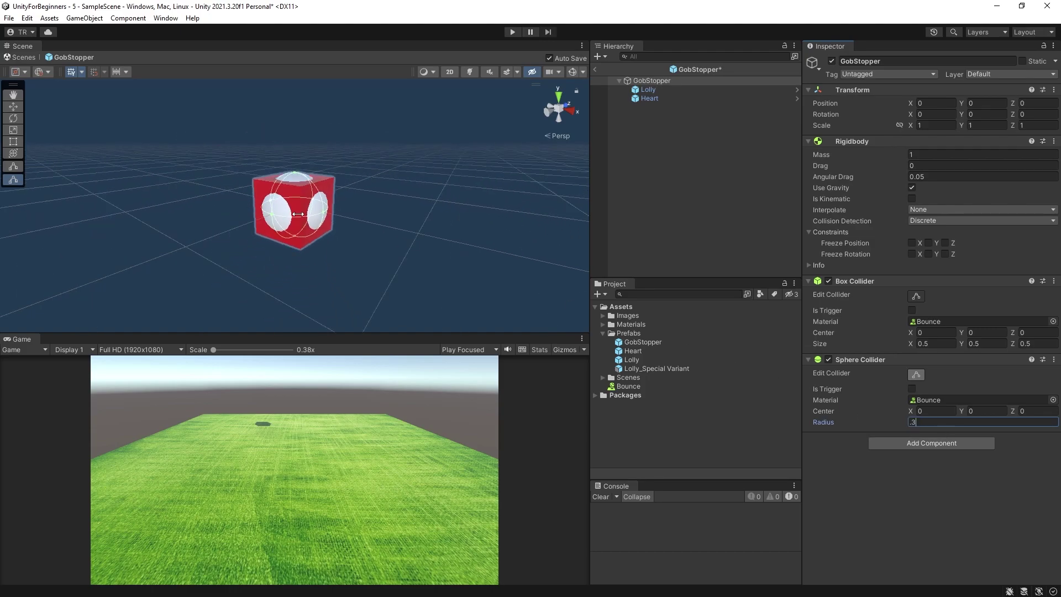
click(673, 192)
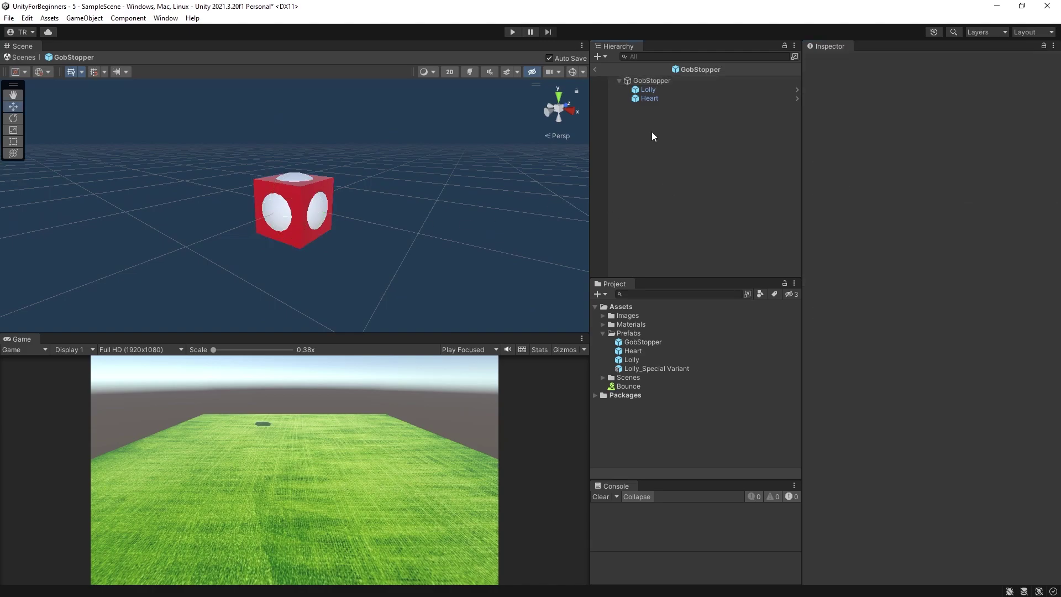
click(653, 80)
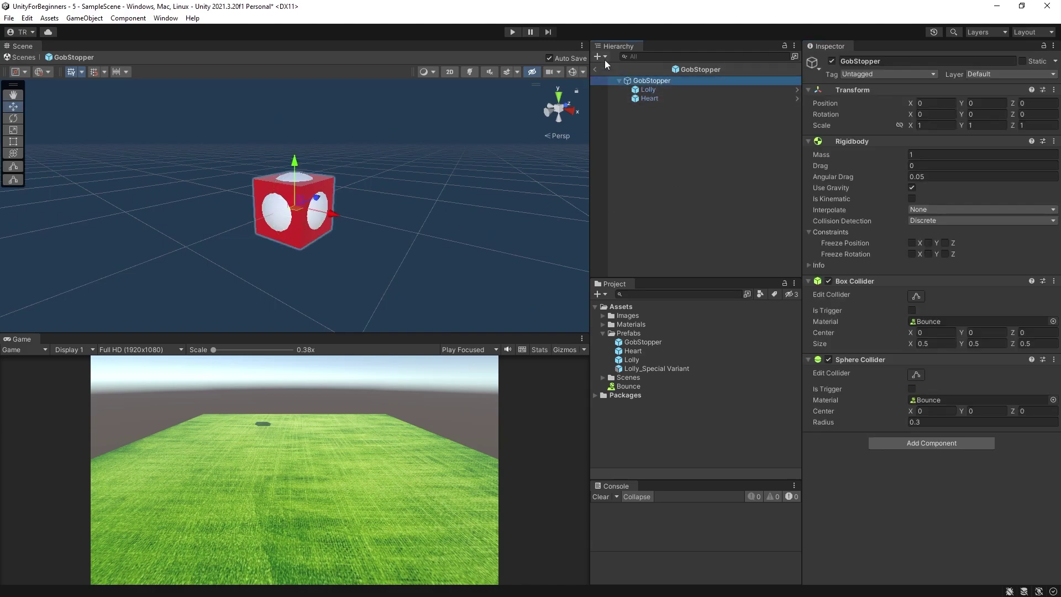
click(512, 31)
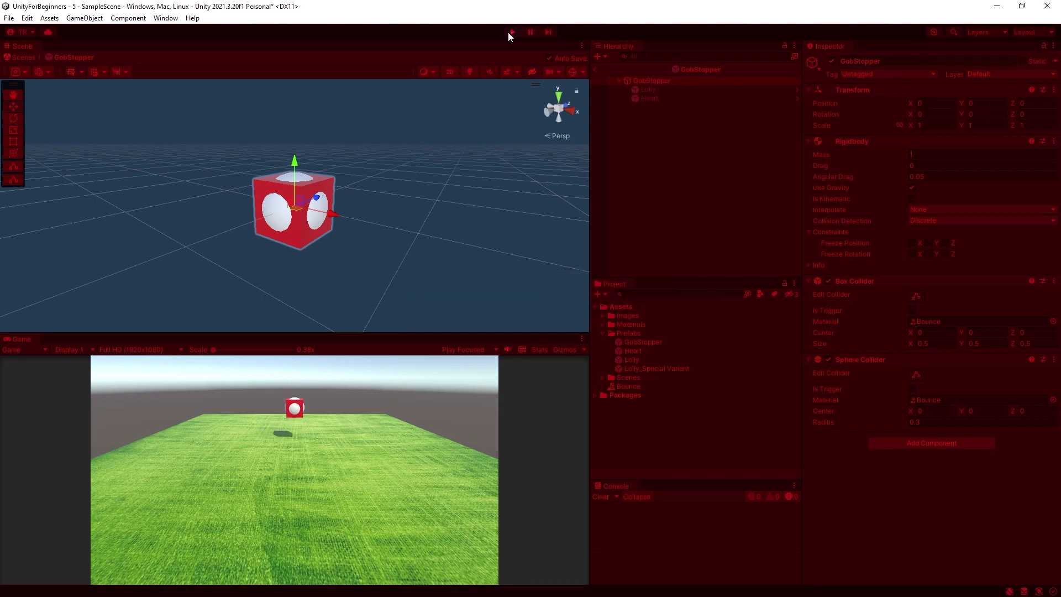
drag(213, 350, 237, 350)
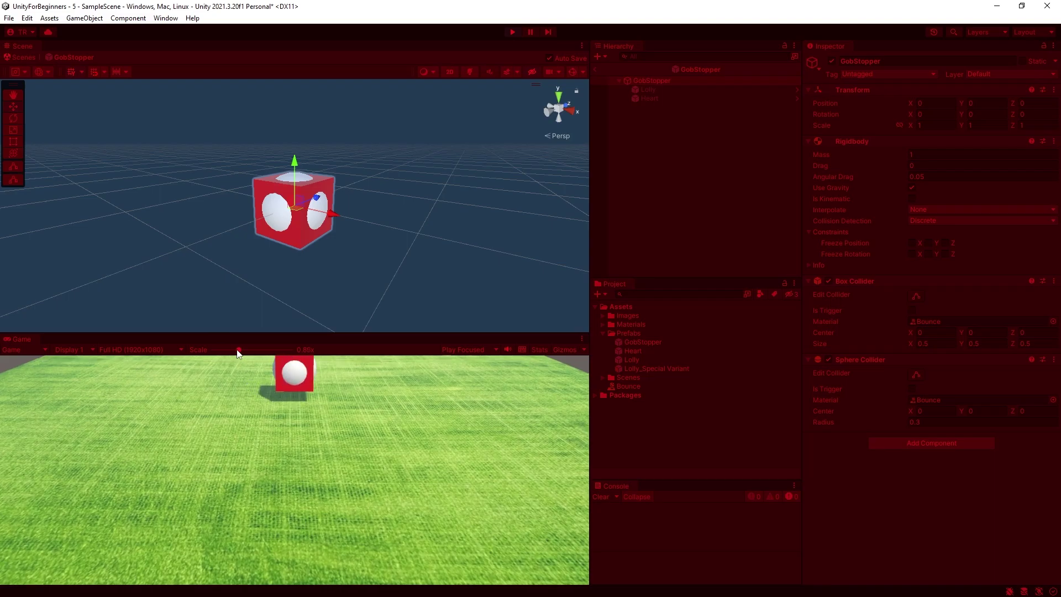
drag(237, 350, 216, 348)
click(511, 31)
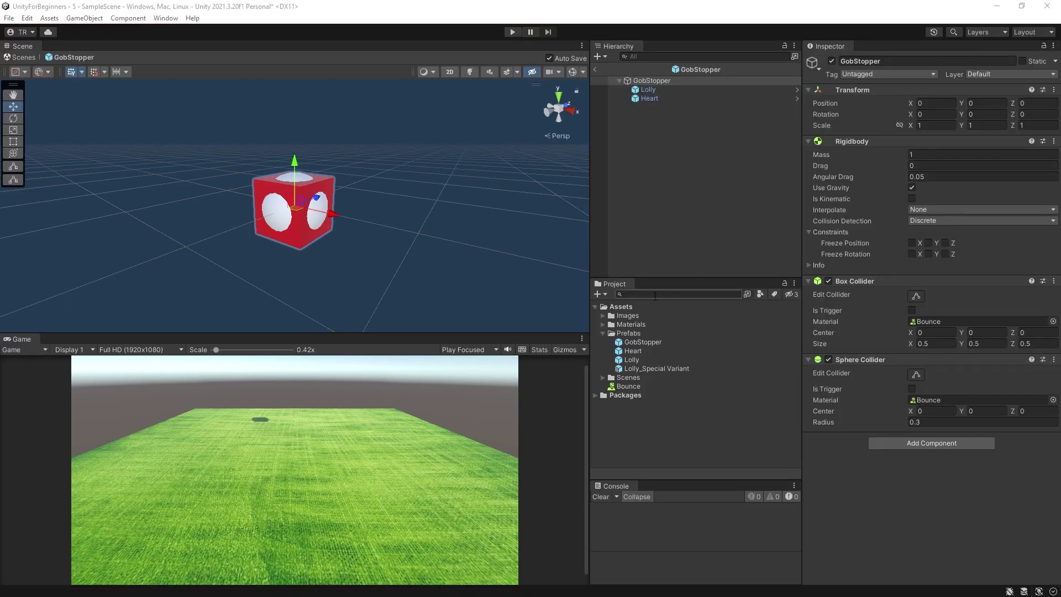
Set the Heart prefab's Element 0 material to Blue.
click(630, 351)
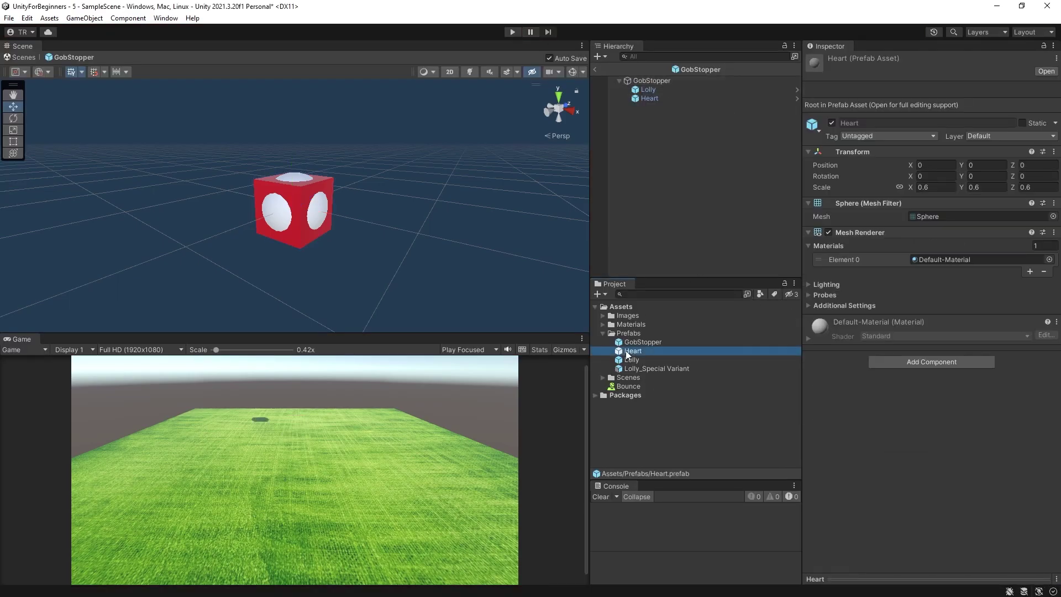
click(1049, 259)
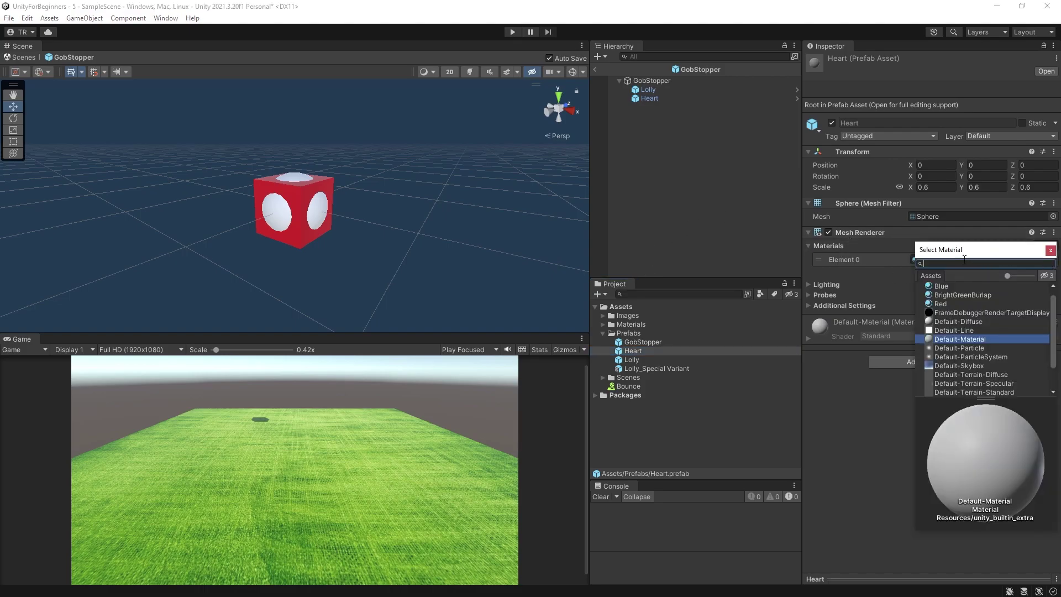
click(942, 287)
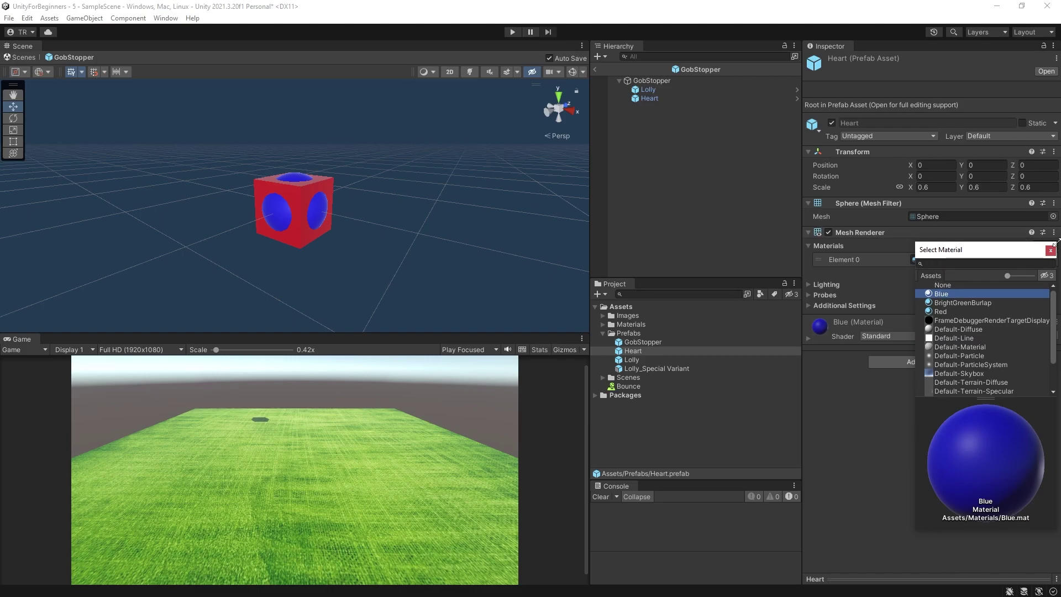
click(1050, 251)
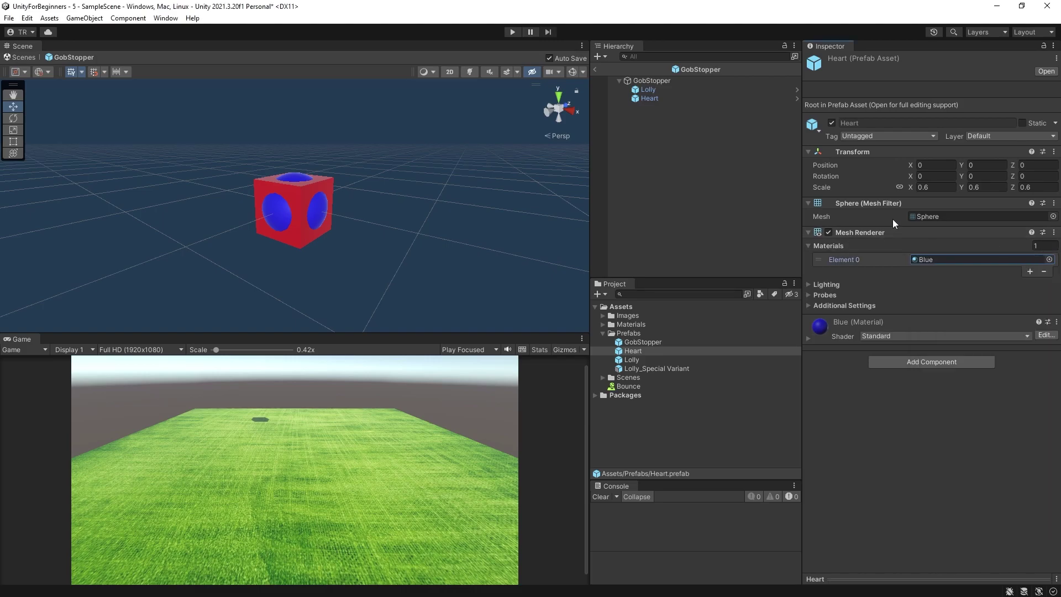